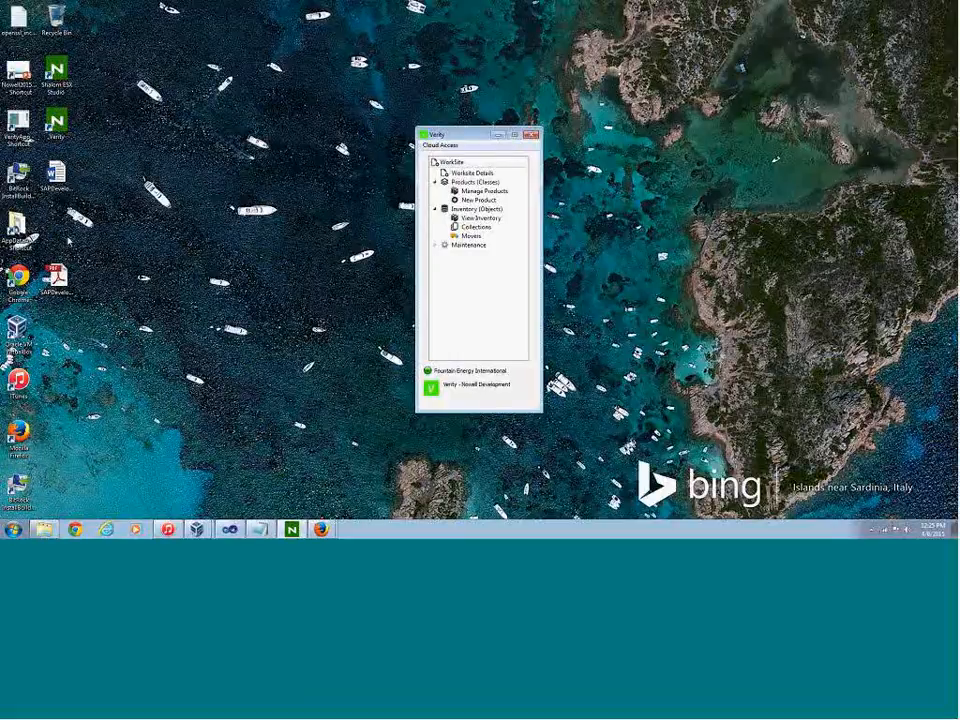
Open the Nowell2015CloudSolutionsPresentation in PowerPoint, enlarge it to full screen, and return to the Verity window
{"action": "left_click", "coordinate": [18, 68]}
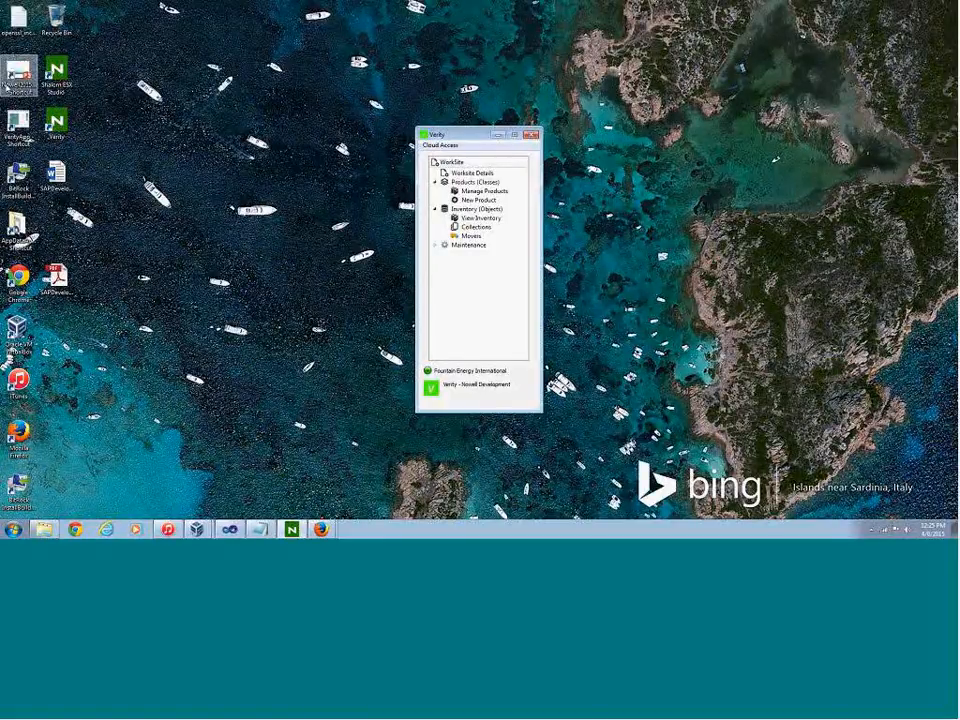
{"action": "double_click", "coordinate": [18, 68]}
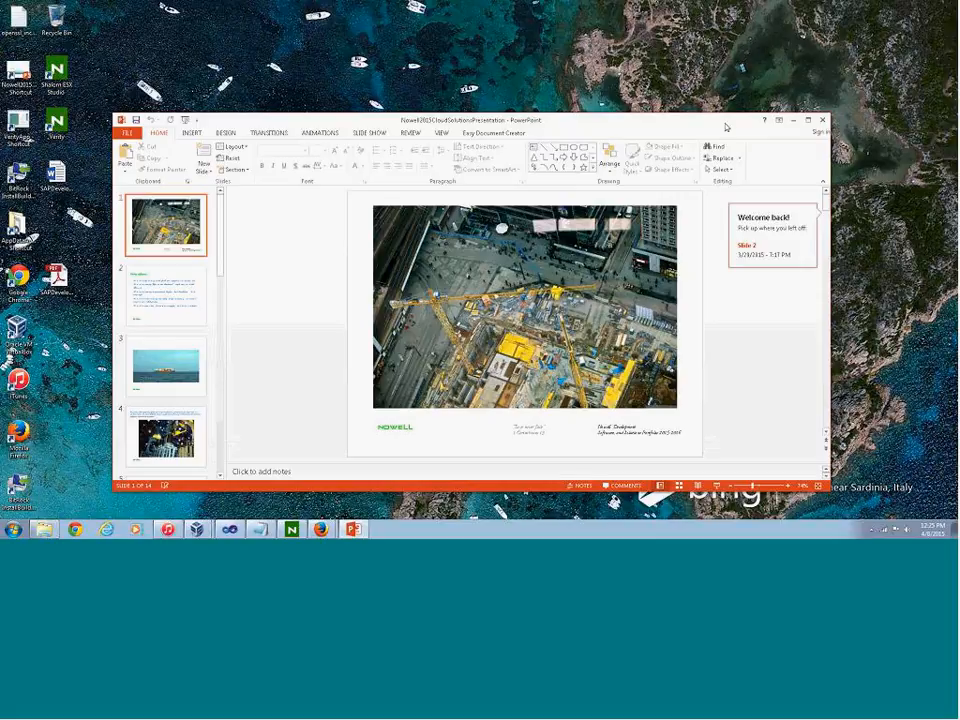
{"action": "left_click", "coordinate": [808, 120]}
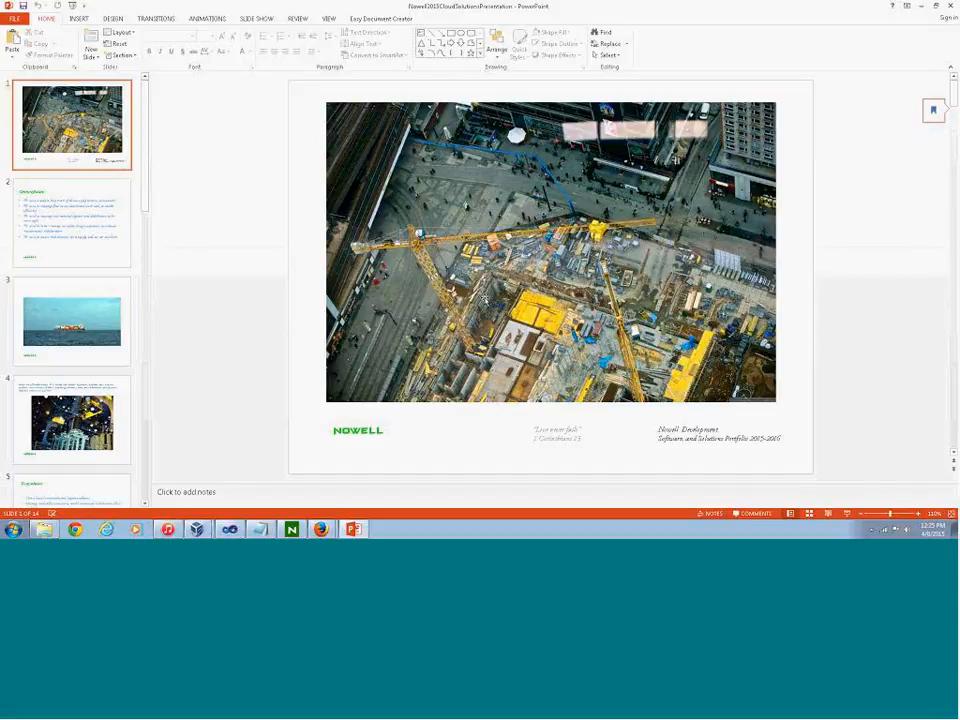
{"action": "left_click", "coordinate": [936, 7]}
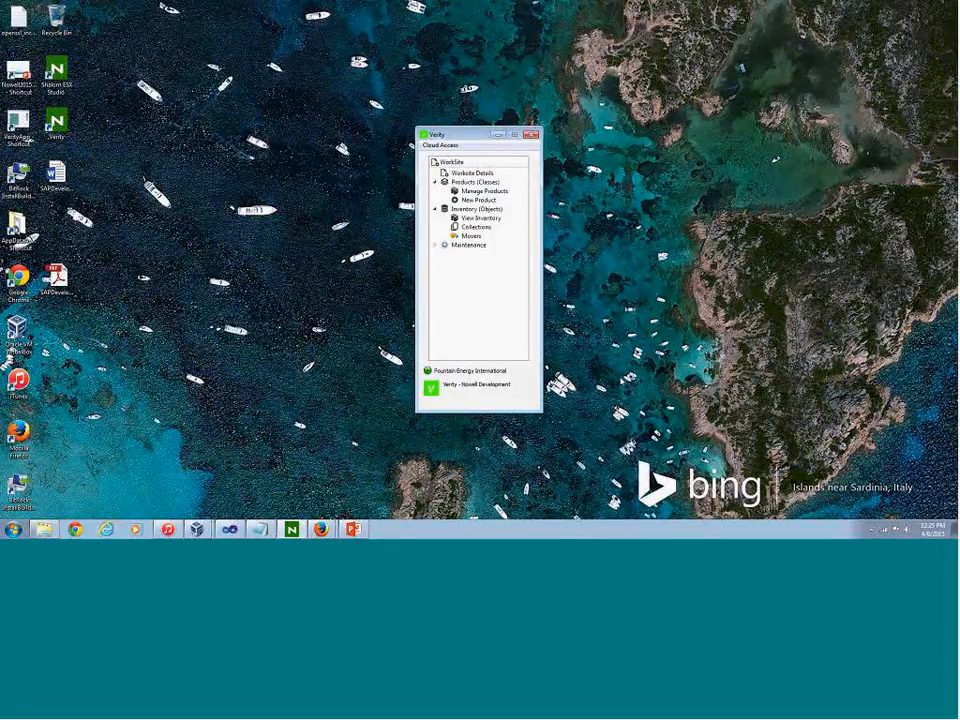
Open the product class definition of LTE Onshore Terminal from the managed products for viewing
{"action": "left_click", "coordinate": [484, 191]}
{"action": "left_click", "coordinate": [574, 190]}
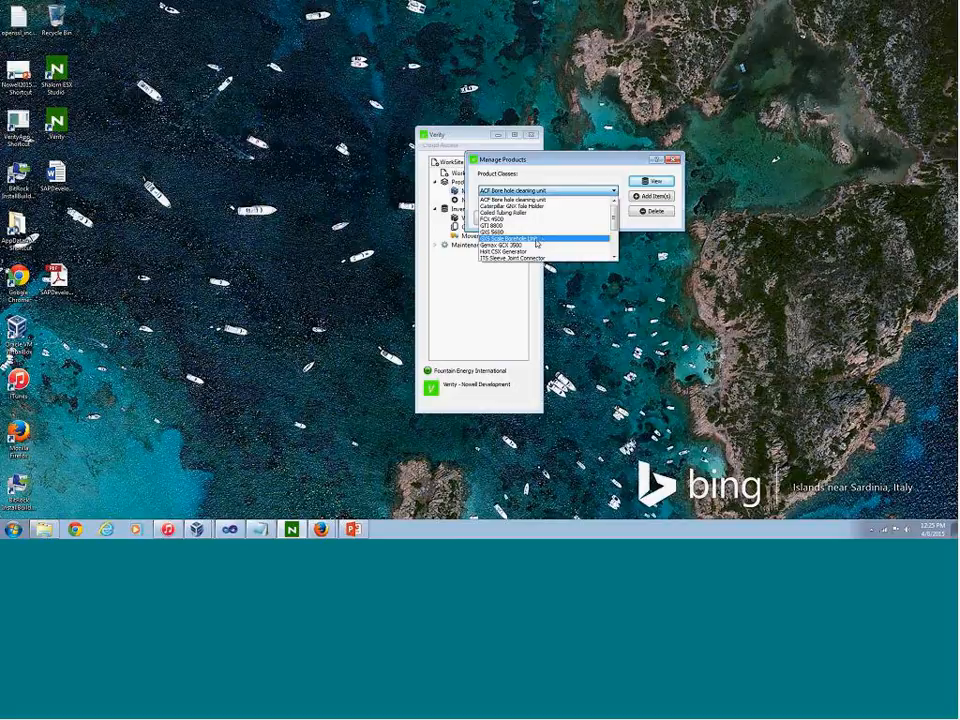
{"action": "left_click_drag", "start_coordinate": [614, 227], "coordinate": [614, 249]}
{"action": "left_click", "coordinate": [590, 218]}
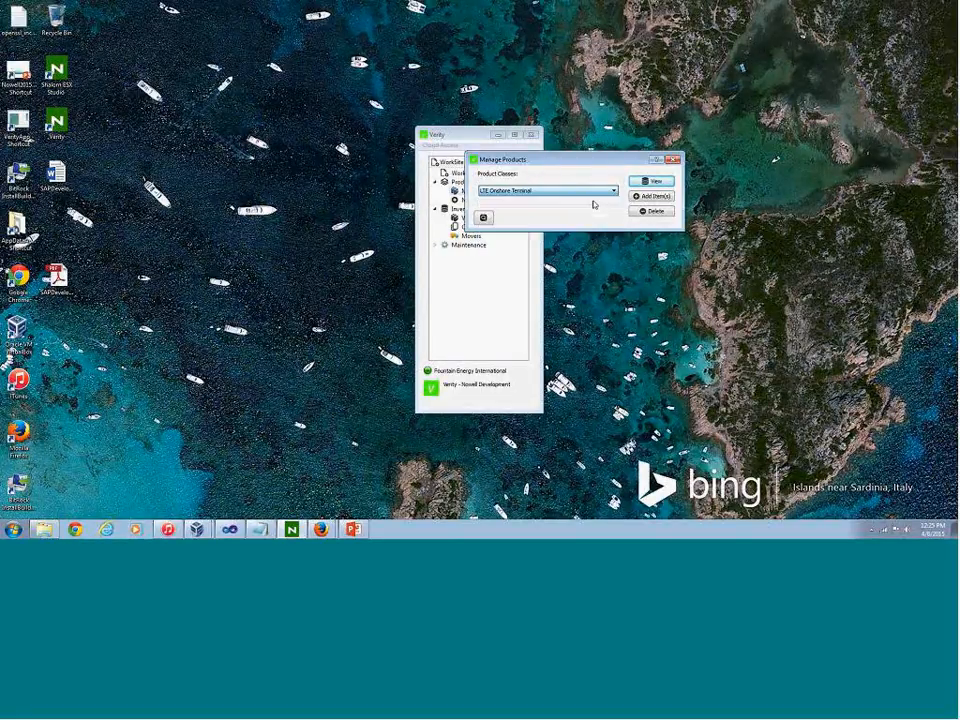
{"action": "left_click", "coordinate": [652, 181]}
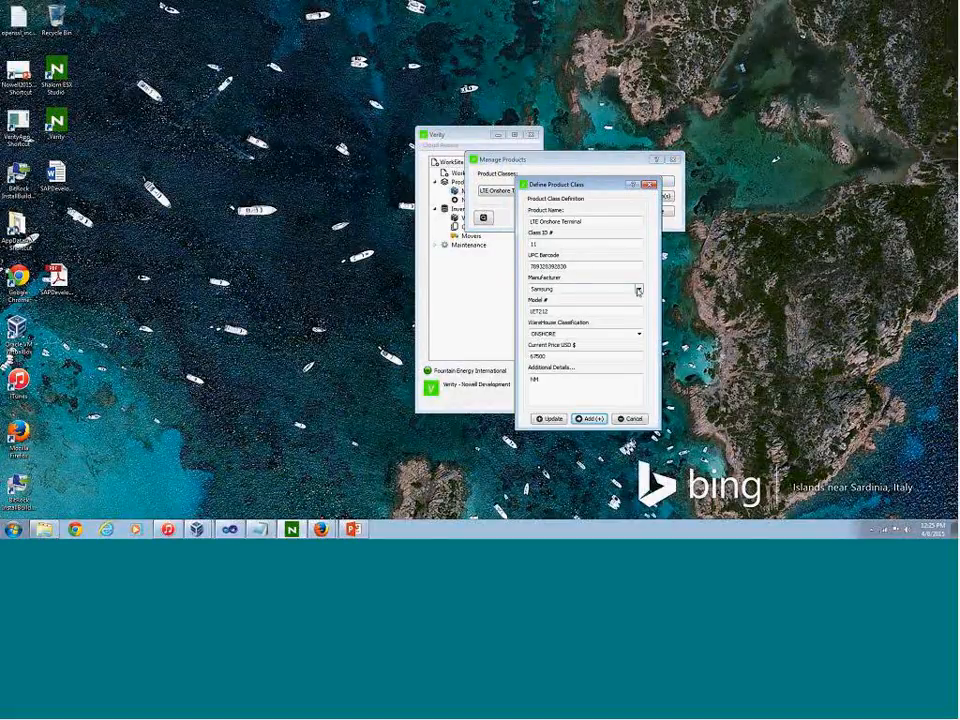
Review the available manufacturers and warehouse classifications for LTE Onshore Terminal, and close its definition without changes
{"action": "left_click", "coordinate": [638, 290]}
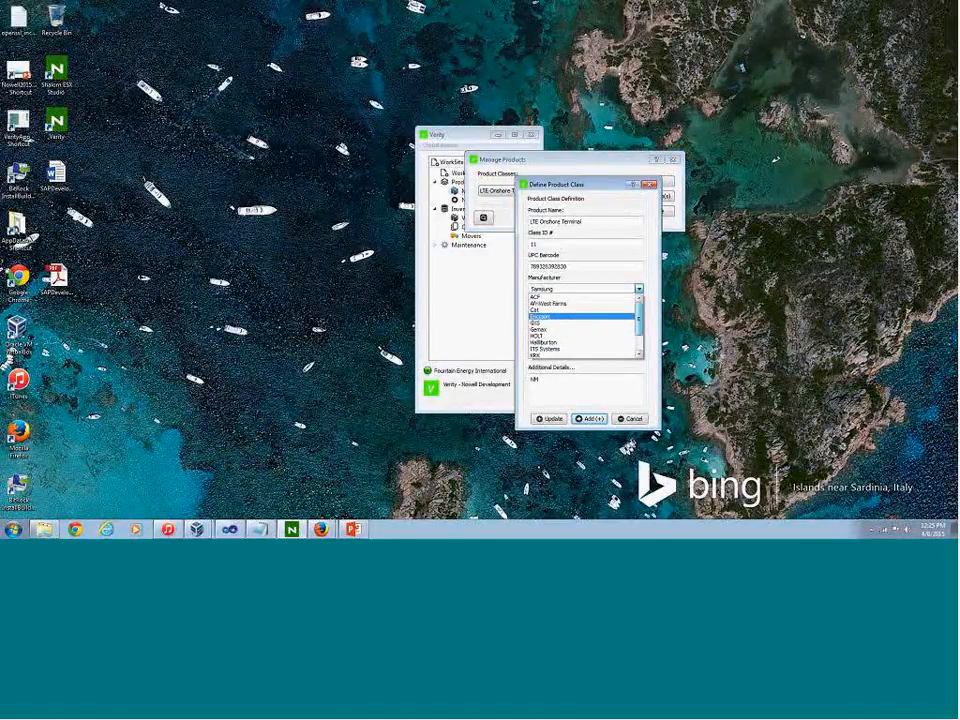
{"action": "left_click", "coordinate": [638, 289]}
{"action": "left_click", "coordinate": [639, 334]}
{"action": "left_click", "coordinate": [639, 335]}
{"action": "left_click", "coordinate": [650, 185]}
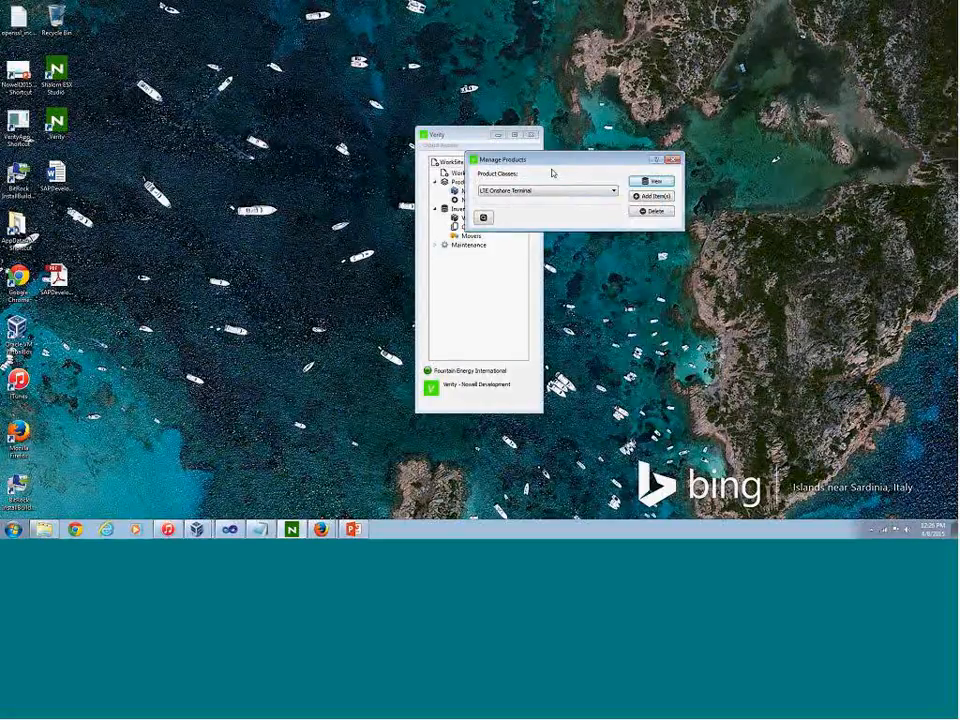
{"action": "left_click_drag", "start_coordinate": [548, 159], "coordinate": [652, 190]}
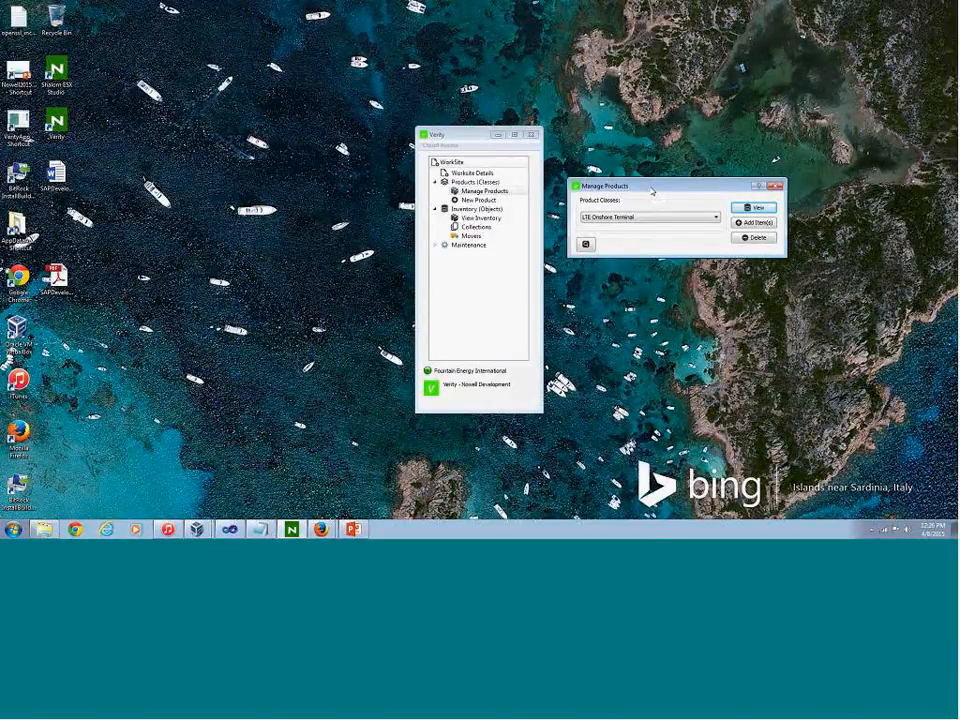
{"action": "double_click", "coordinate": [482, 200]}
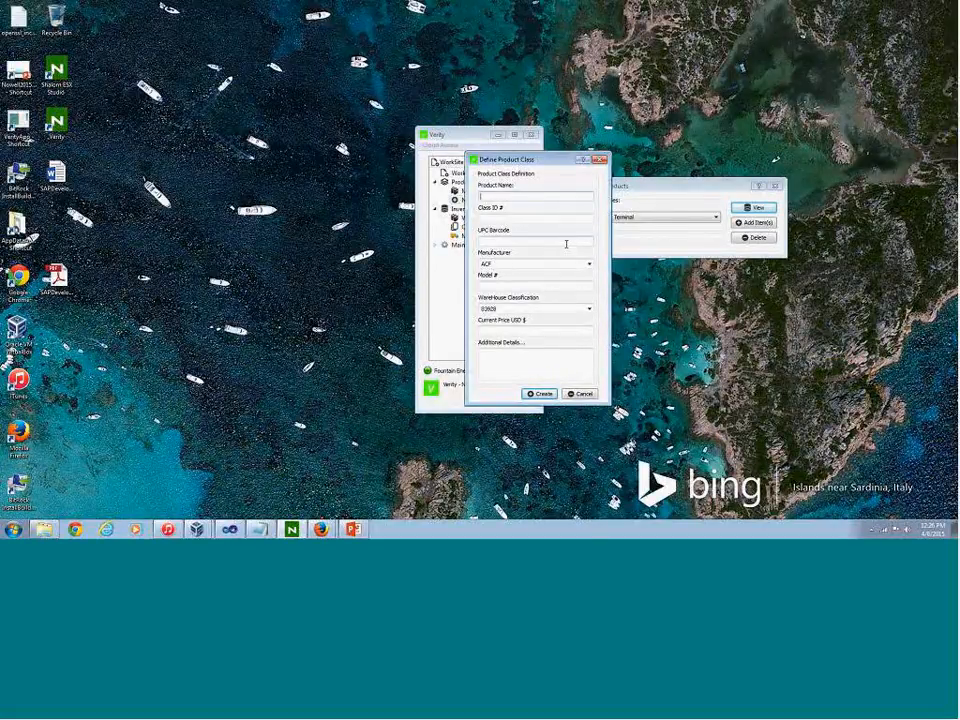
{"action": "type", "text": "Portable Generator"}
{"action": "left_click", "coordinate": [566, 243]}
{"action": "type", "text": "8938293829382"}
{"action": "key", "text": "Tab"}
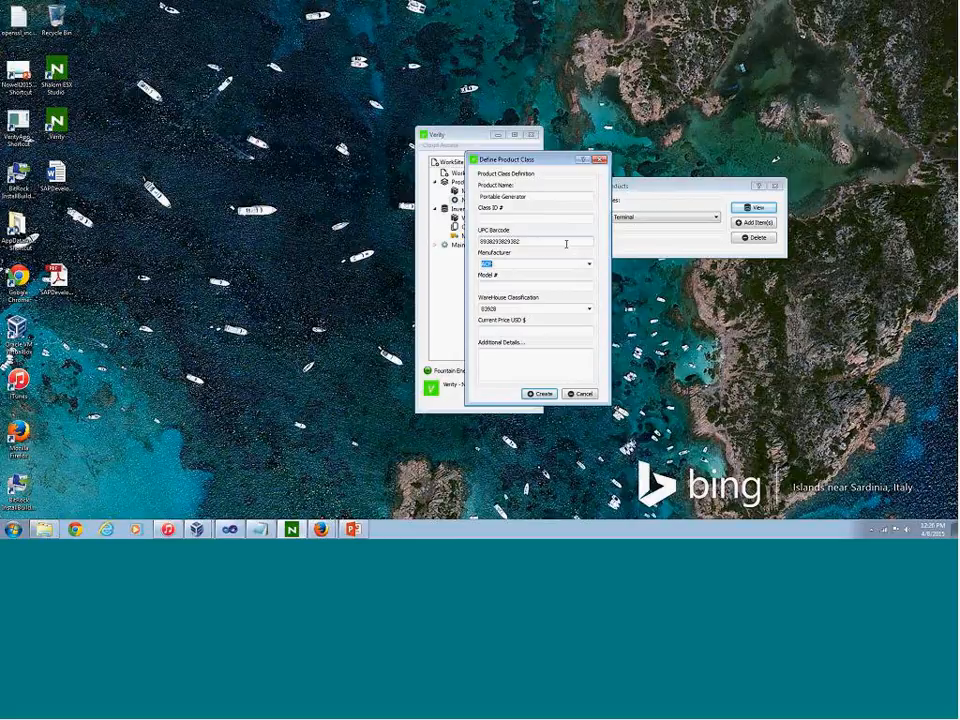
{"action": "type", "text": "ACME"}
{"action": "key", "text": "Tab"}
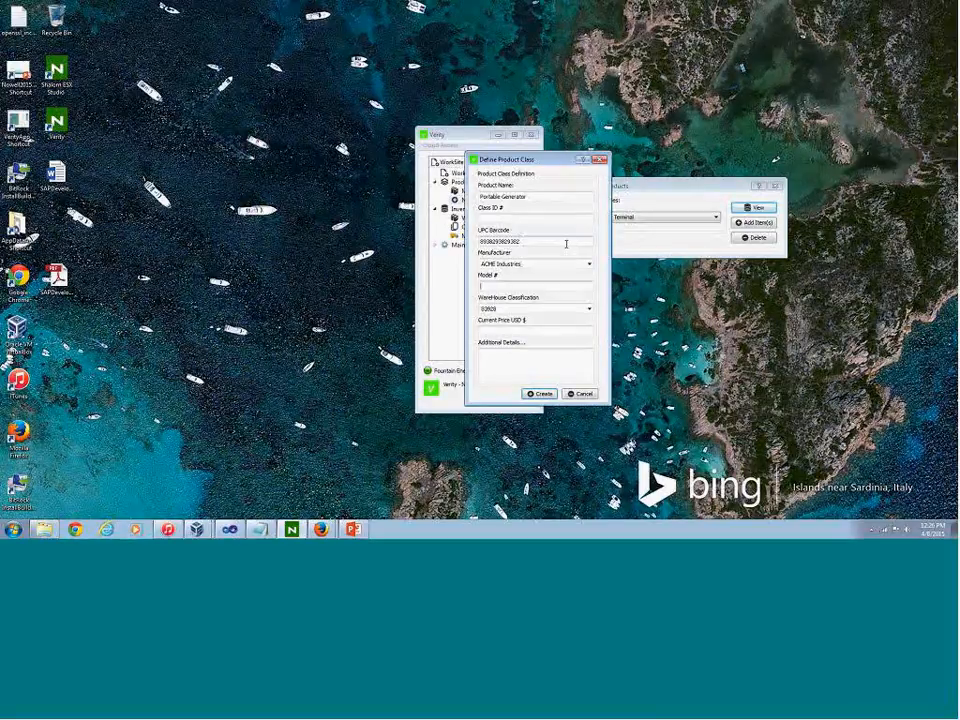
Fill in the new product's model P212909, warehouse classification ELECTRIC, current price 14999 USD and additional details NA
{"action": "type", "text": "P212909"}
{"action": "key", "text": "Tab"}
{"action": "type", "text": "ELECTRI"}
{"action": "key", "text": "Tab"}
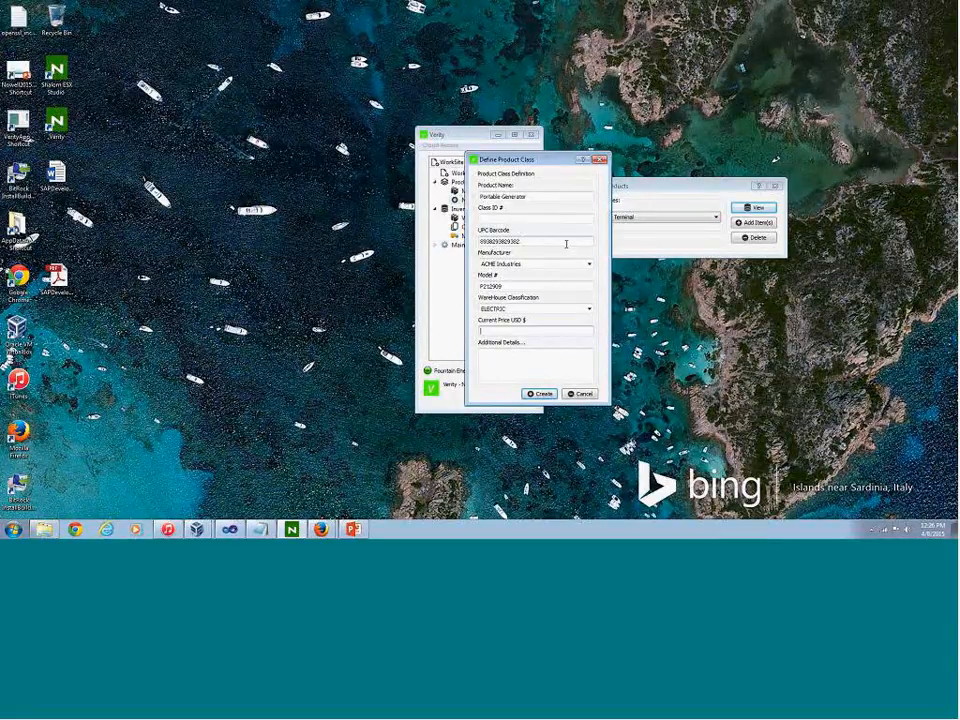
{"action": "type", "text": "4"}
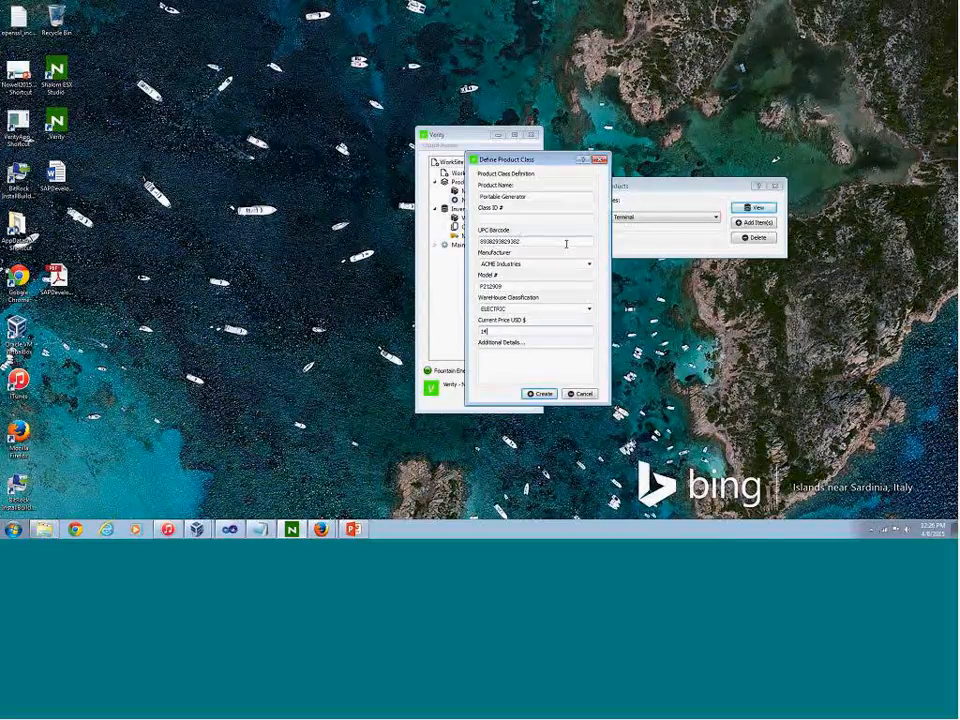
{"action": "type", "text": "999"}
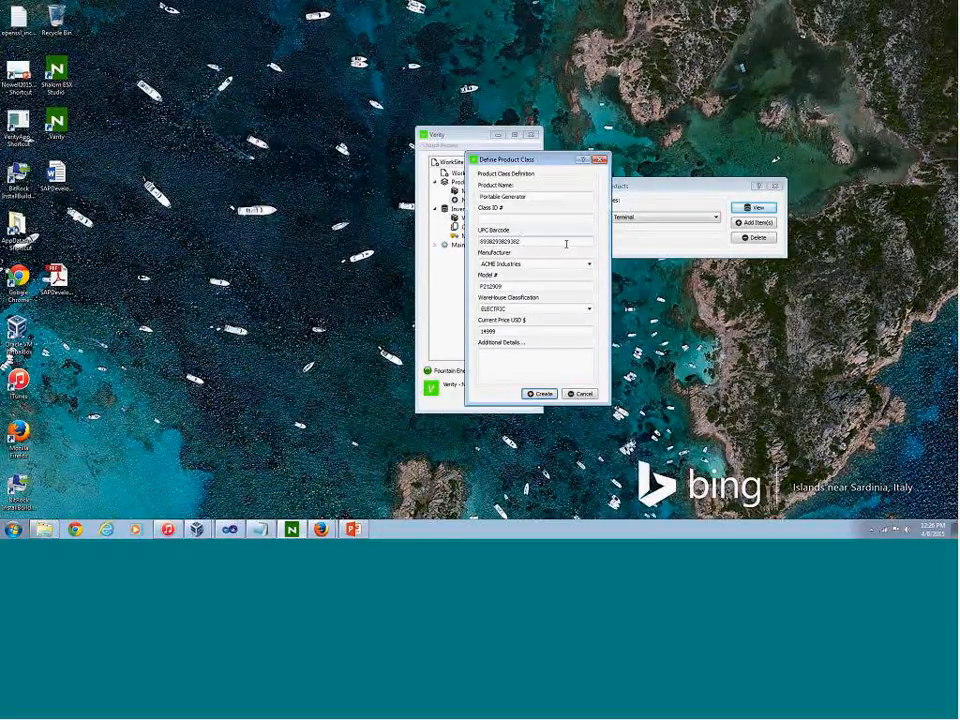
{"action": "key", "text": "Tab"}
{"action": "type", "text": "fue"}
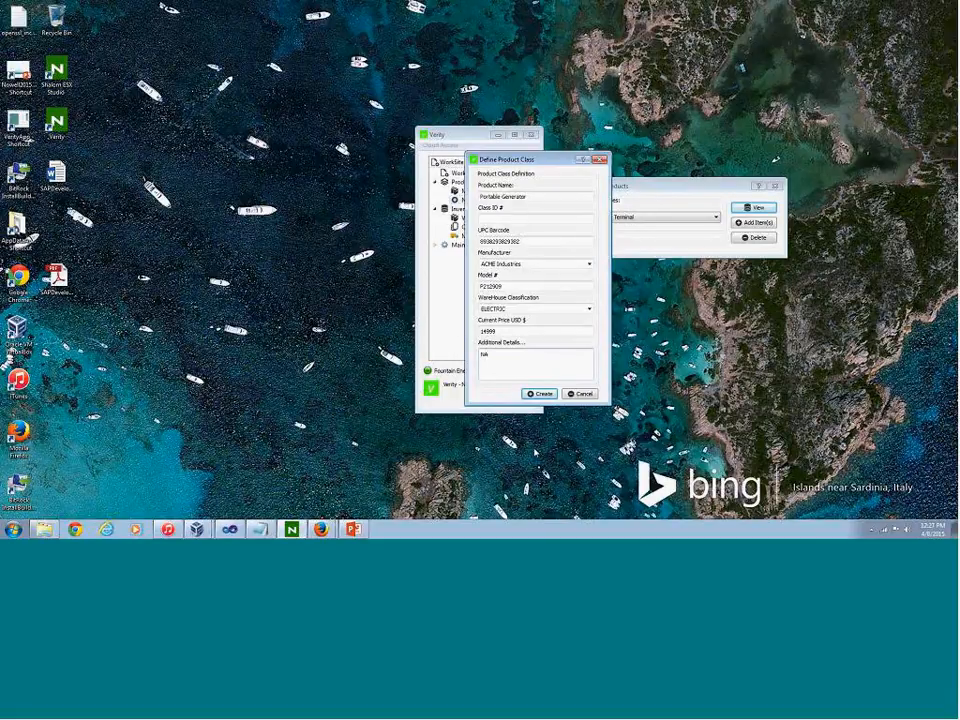
Change the new product's name to Portable Electric Generator
{"action": "left_click", "coordinate": [505, 197]}
{"action": "type", "text": "el"}
{"action": "key", "text": "BackSpace"}
{"action": "key", "text": "BackSpace"}
{"action": "type", "text": "Electric"}
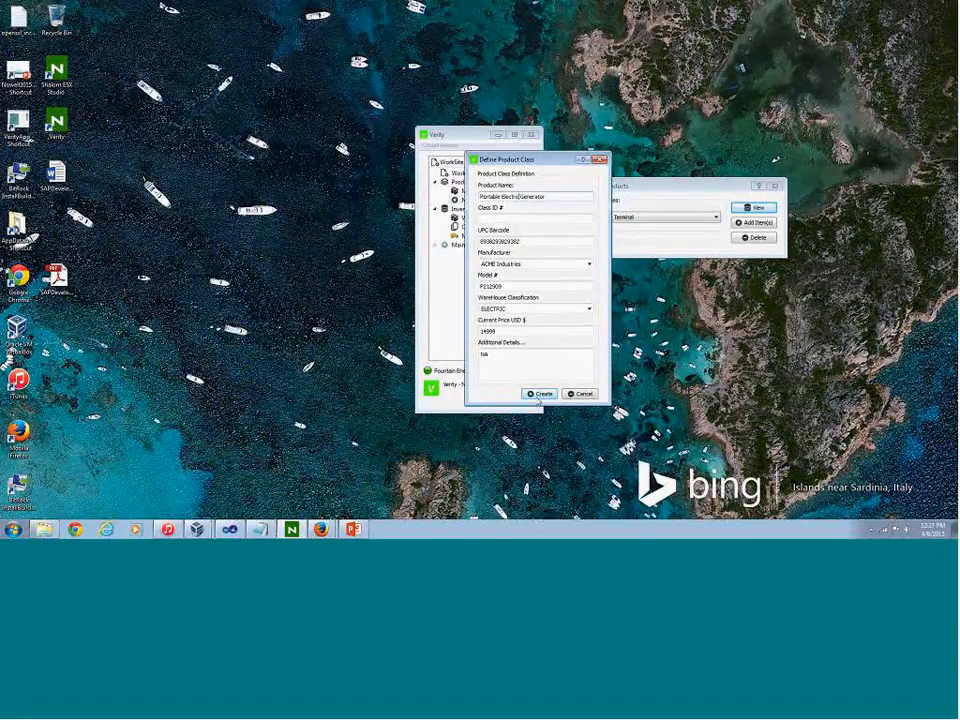
Set the current price to 14999.99 USD and create the product class
{"action": "left_click", "coordinate": [503, 331]}
{"action": "type", "text": ".99"}
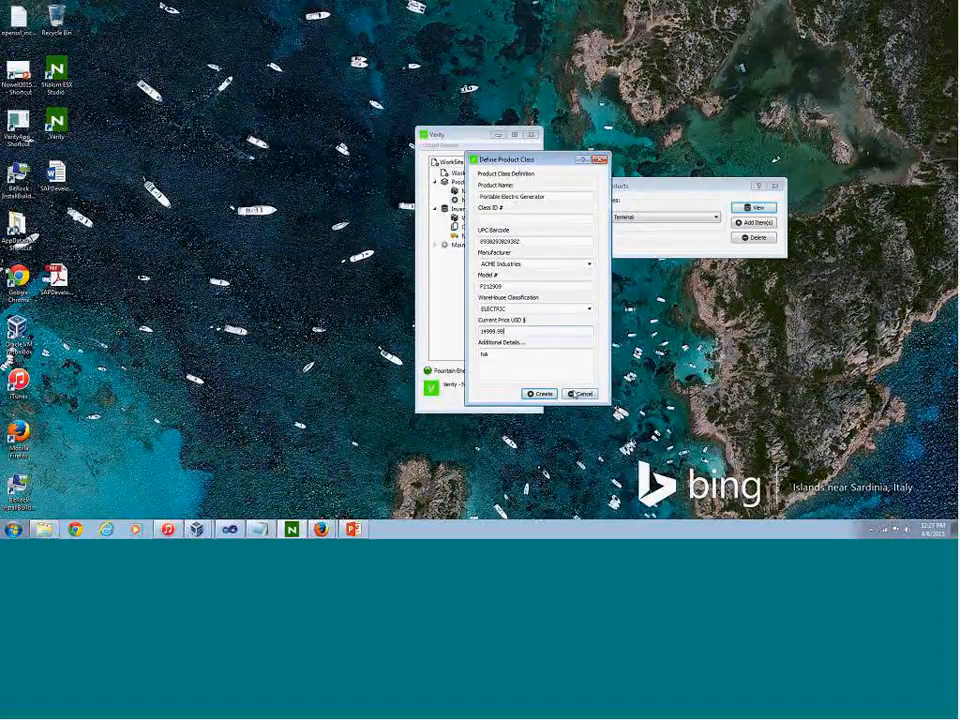
{"action": "left_click", "coordinate": [540, 393]}
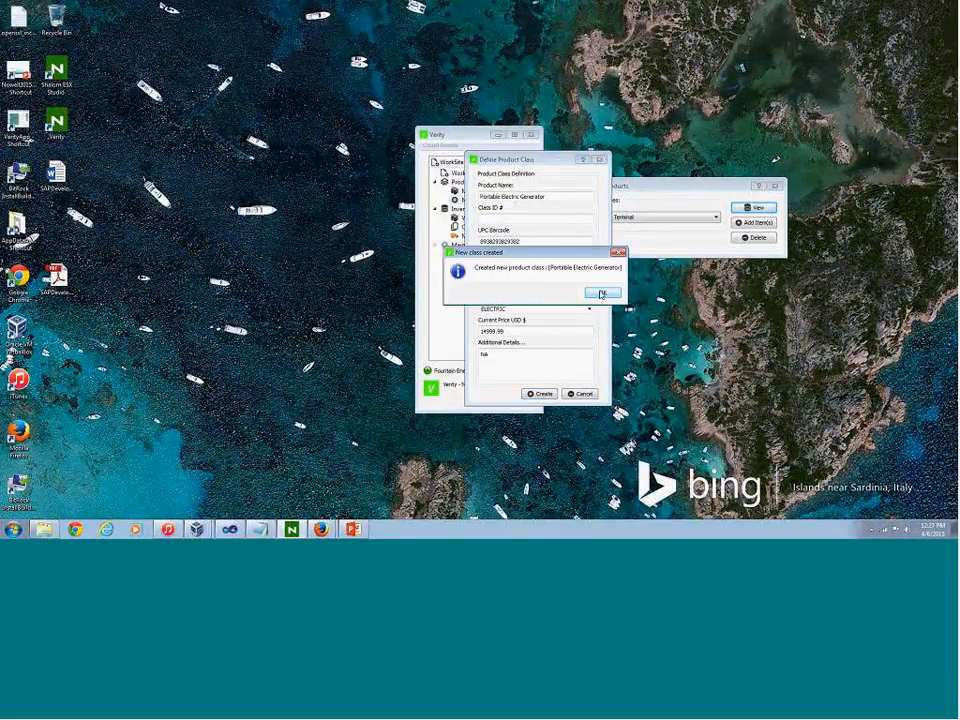
{"action": "left_click", "coordinate": [601, 293]}
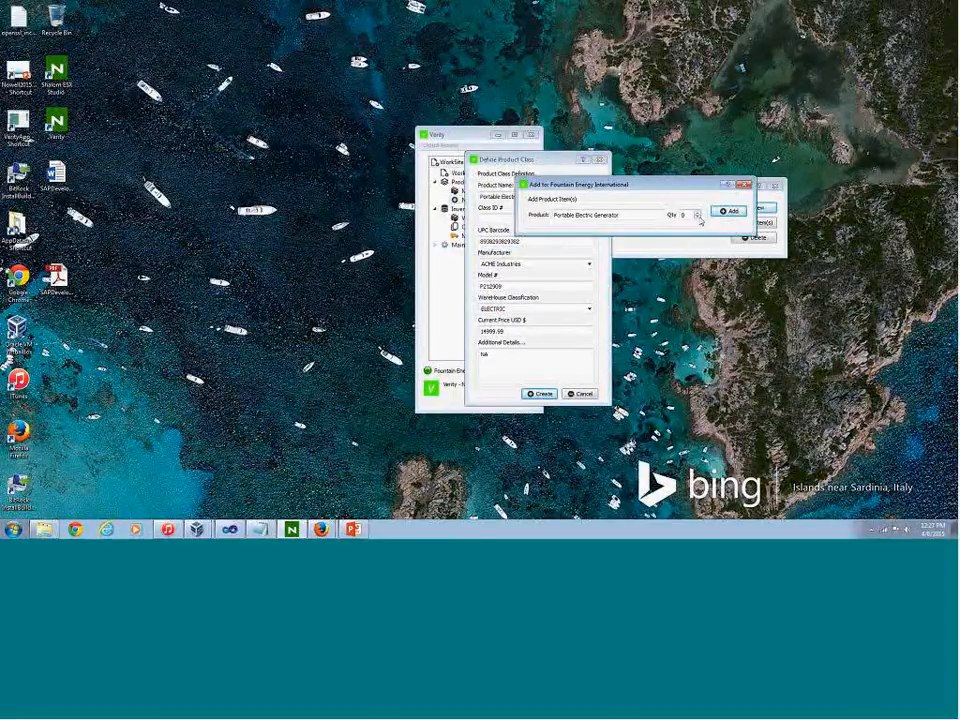
Add a quantity of 25 Portable Electric Generator items to the Fountain Energy International worksite
{"action": "left_click_drag", "start_coordinate": [583, 187], "coordinate": [619, 295]}
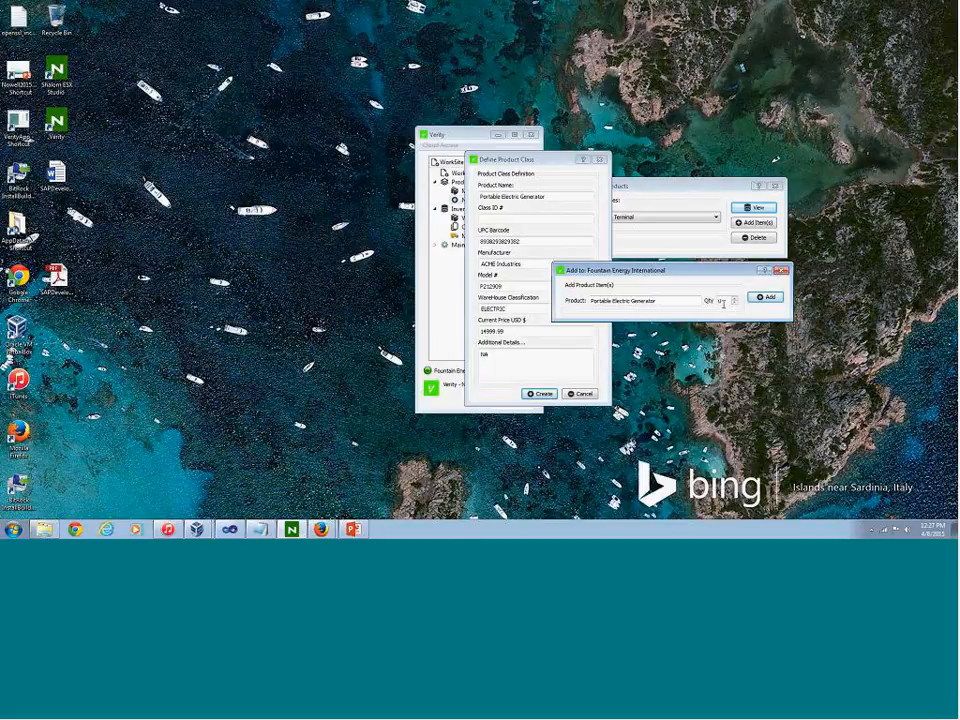
{"action": "left_click_drag", "start_coordinate": [724, 299], "coordinate": [716, 305]}
{"action": "type", "text": "25"}
{"action": "key", "text": "Return"}
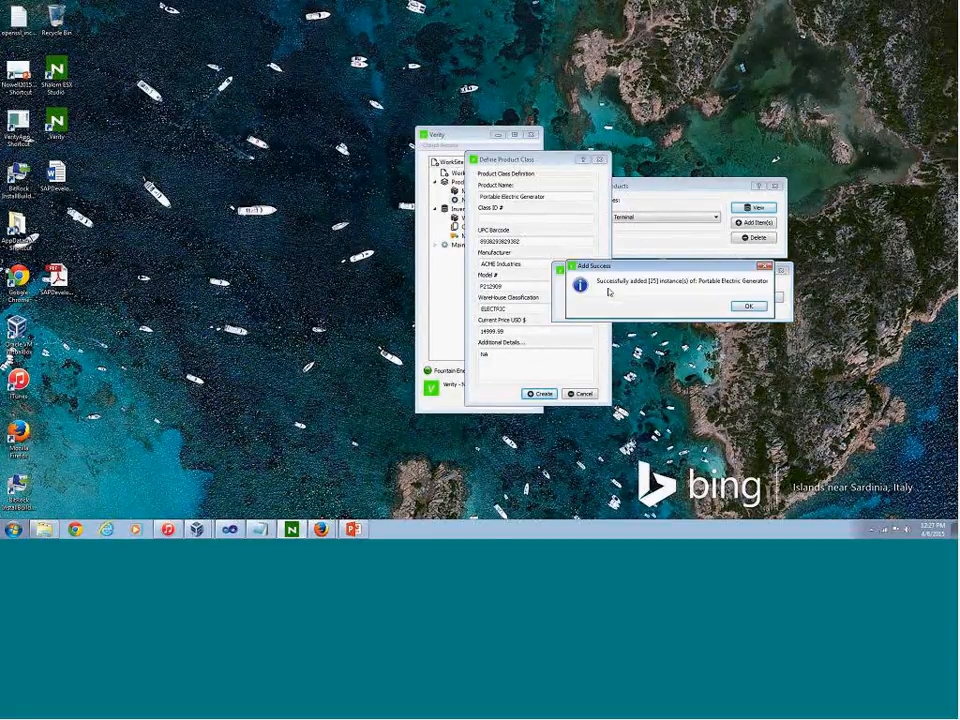
{"action": "left_click", "coordinate": [748, 306]}
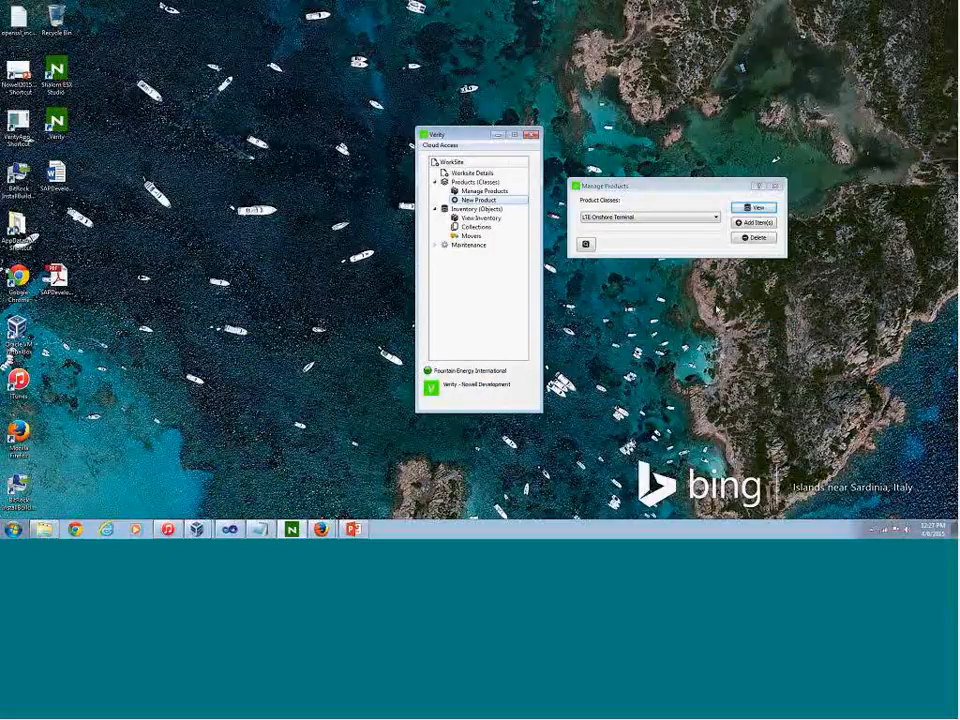
Reopen product management, view the Portable Electric Generator class definition, move the Verity window aside, and close the definition
{"action": "left_click", "coordinate": [760, 187]}
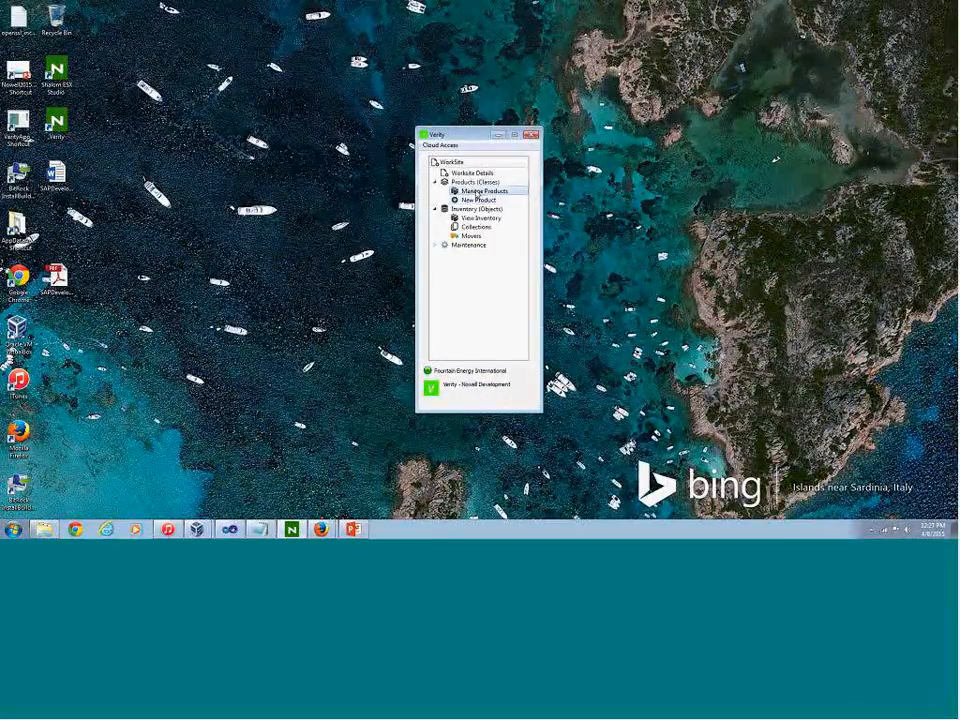
{"action": "double_click", "coordinate": [475, 191]}
{"action": "left_click", "coordinate": [602, 192]}
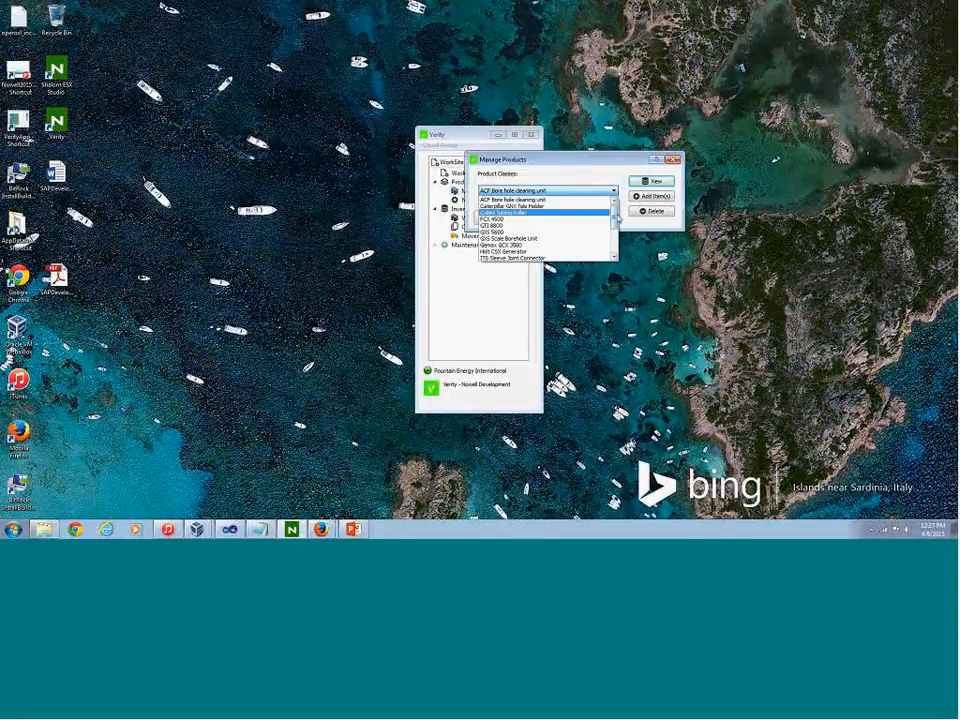
{"action": "left_click", "coordinate": [618, 223]}
{"action": "left_click", "coordinate": [614, 190]}
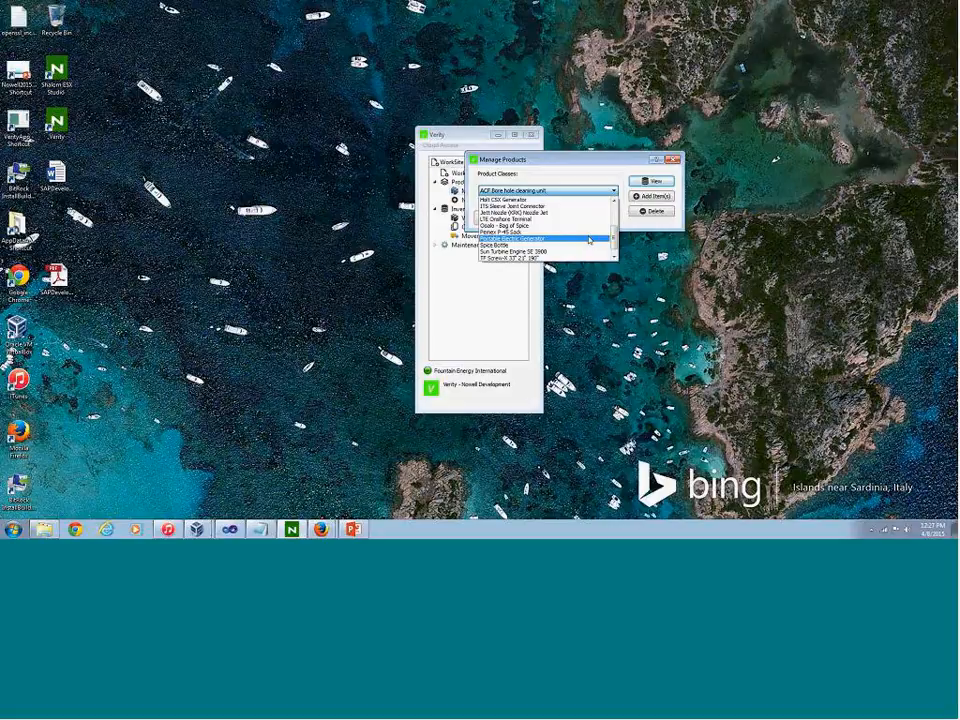
{"action": "left_click", "coordinate": [591, 239]}
{"action": "left_click", "coordinate": [652, 181]}
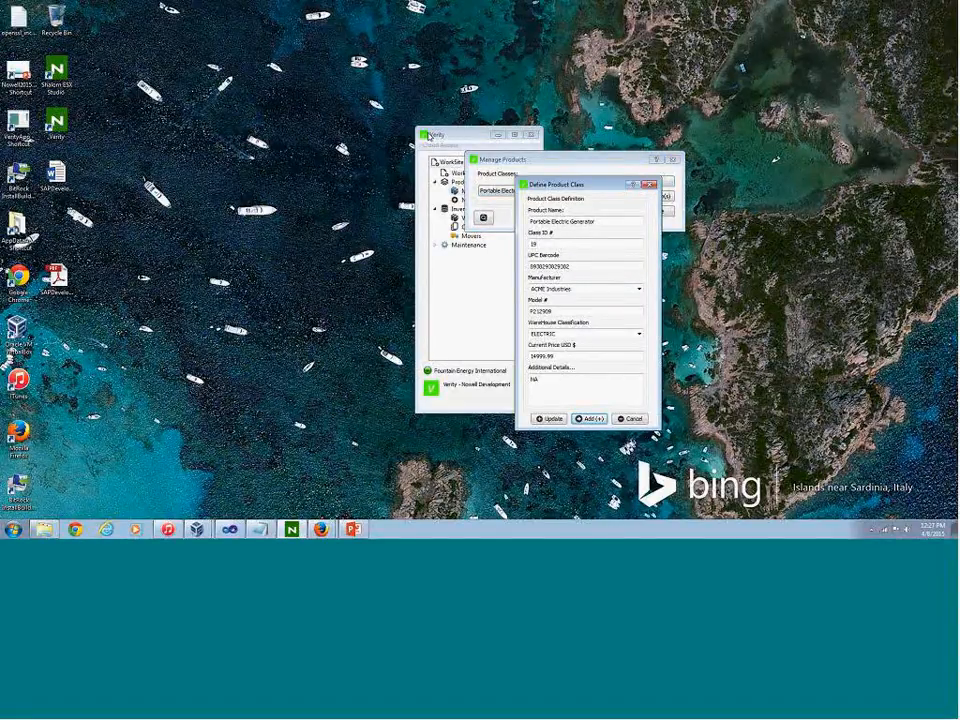
{"action": "left_click", "coordinate": [429, 136]}
{"action": "left_click_drag", "start_coordinate": [429, 136], "coordinate": [279, 133]}
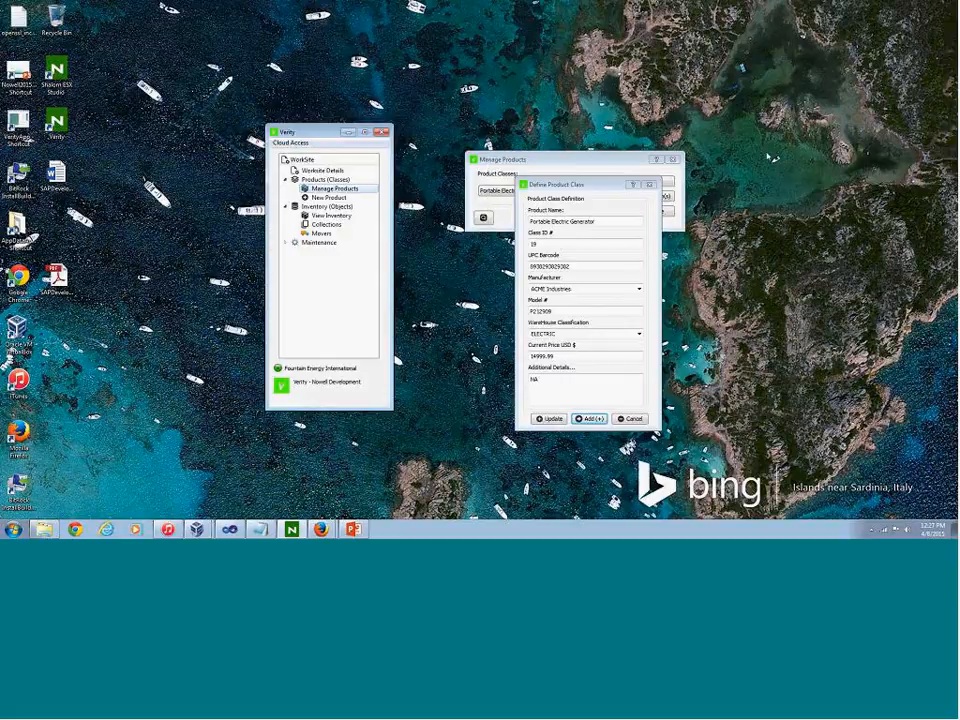
{"action": "left_click", "coordinate": [650, 185]}
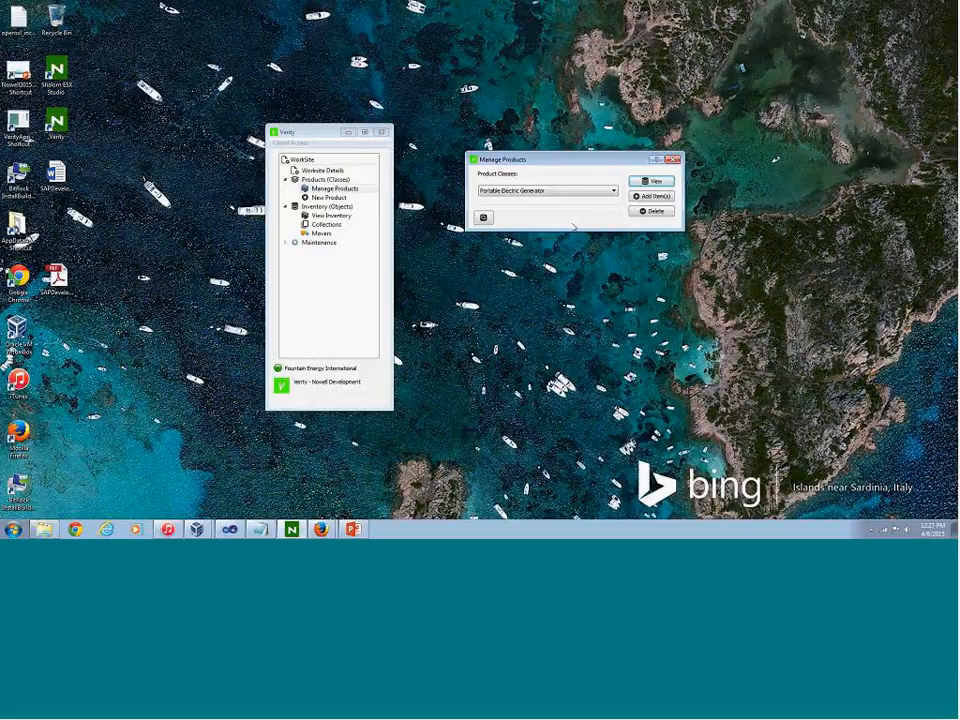
View the Fountain Energy International inventory and select the Portable Electric Generator entry in the product list
{"action": "left_click", "coordinate": [331, 215]}
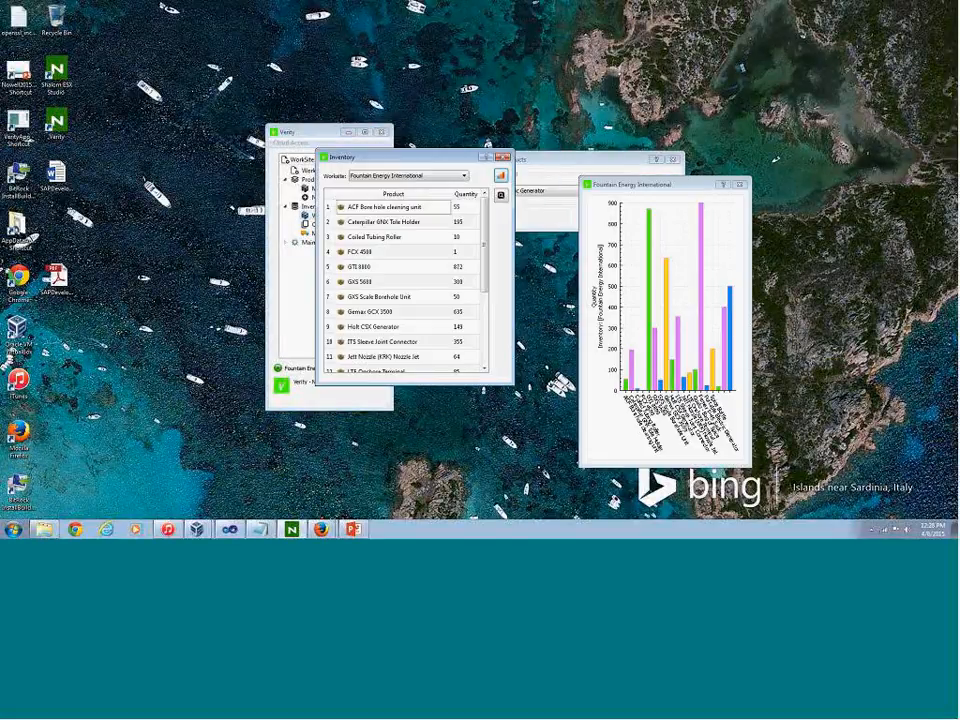
{"action": "scroll", "coordinate": [480, 316], "scroll_direction": "down", "scroll_amount": 3}
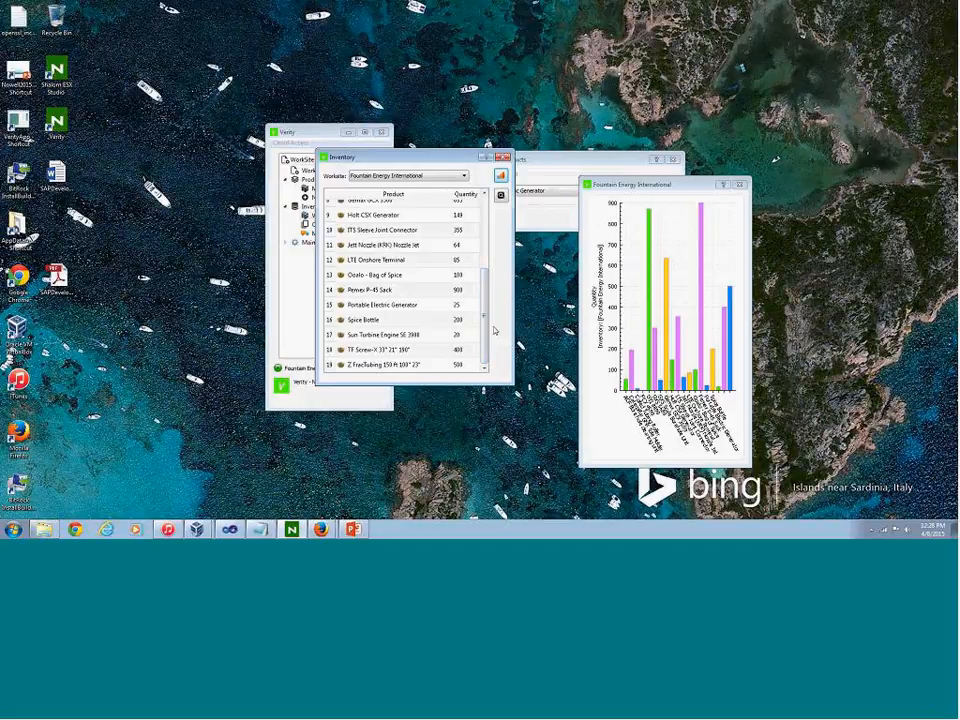
{"action": "left_click_drag", "start_coordinate": [486, 337], "coordinate": [489, 278]}
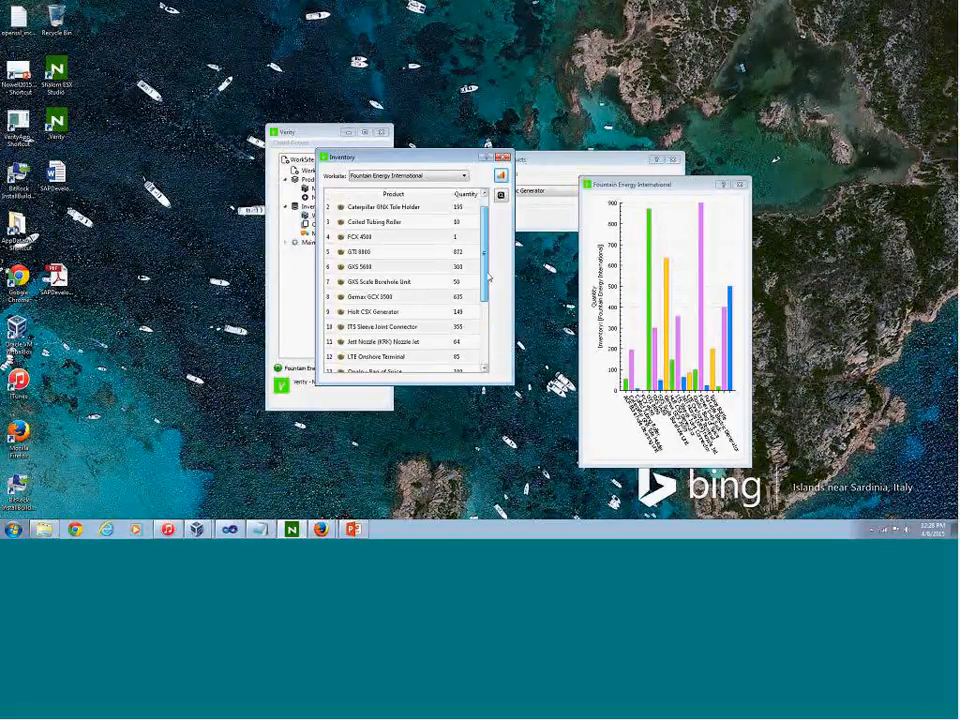
{"action": "scroll", "coordinate": [489, 278], "scroll_direction": "down", "scroll_amount": 2}
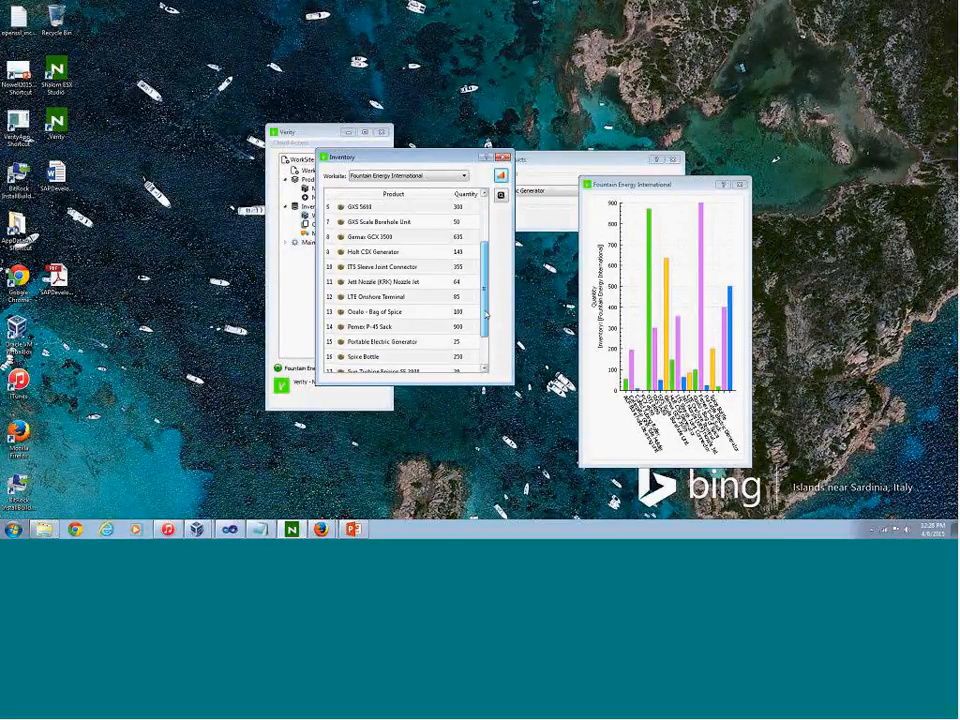
{"action": "left_click", "coordinate": [360, 328]}
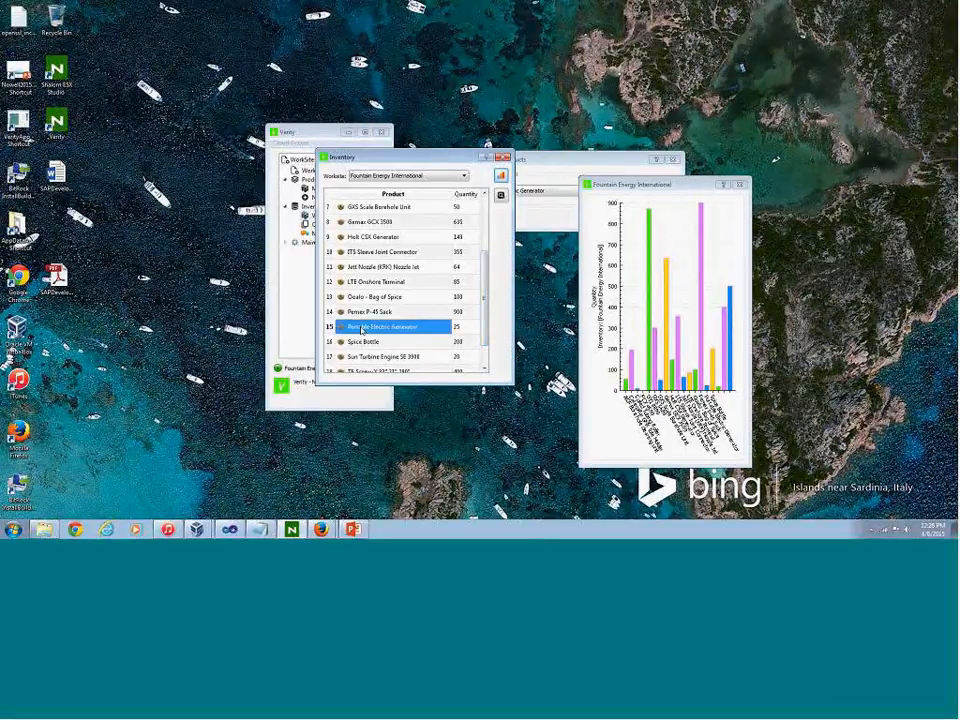
View the Portable Electric Generator class definition from the inventory, move it clear of the list, and close the duplicate definition
{"action": "double_click", "coordinate": [361, 328]}
{"action": "left_click_drag", "start_coordinate": [402, 184], "coordinate": [179, 196]}
{"action": "double_click", "coordinate": [361, 328]}
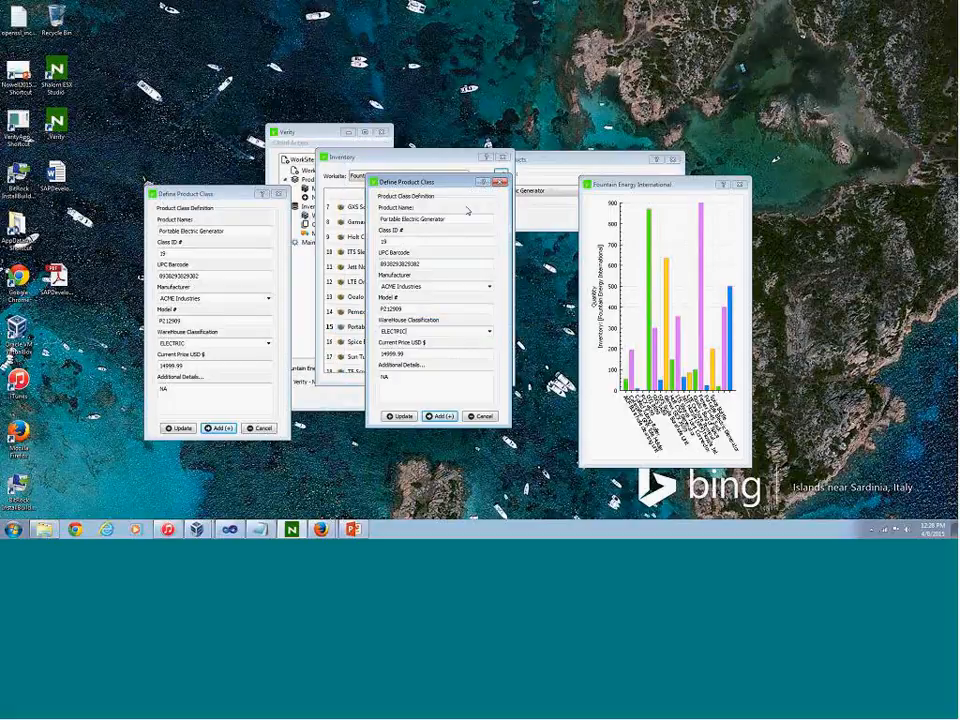
{"action": "key", "text": "Escape"}
View the details of Portable Electric Generator item 4978 from its inventory quantity, and close the item and class definition windows
{"action": "double_click", "coordinate": [460, 327]}
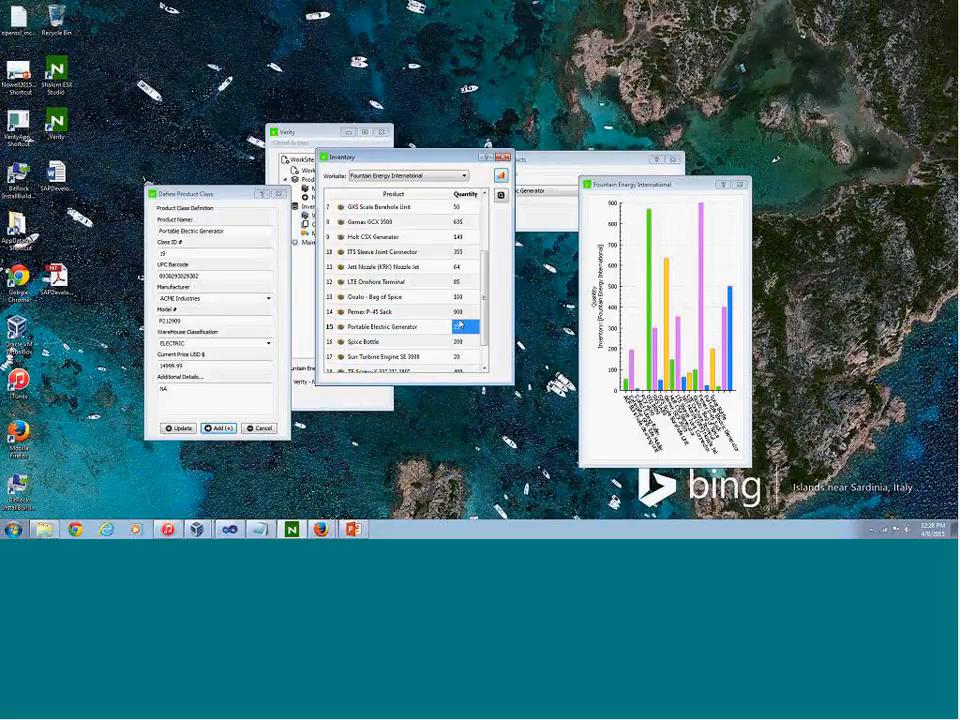
{"action": "left_click_drag", "start_coordinate": [429, 272], "coordinate": [429, 300]}
{"action": "left_click", "coordinate": [388, 260]}
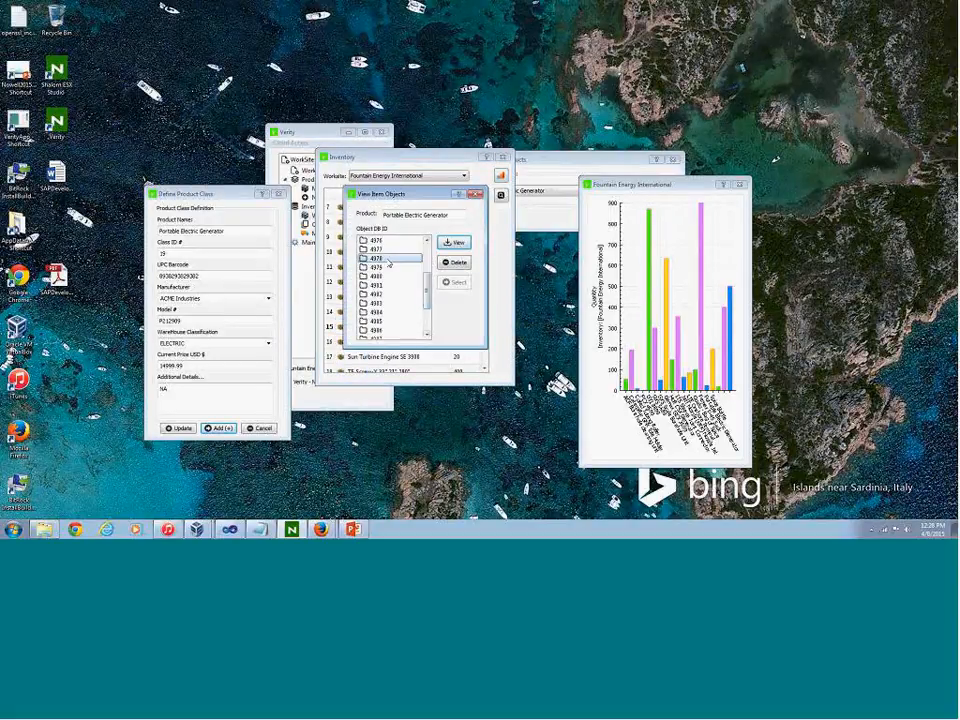
{"action": "left_click", "coordinate": [467, 245]}
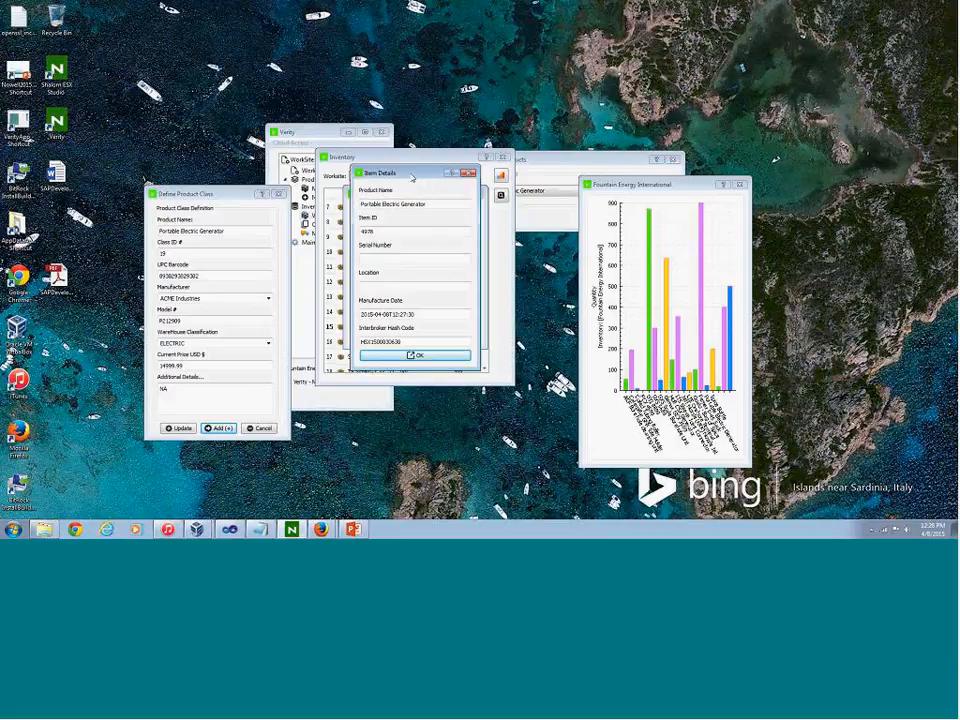
{"action": "left_click_drag", "start_coordinate": [394, 174], "coordinate": [454, 221]}
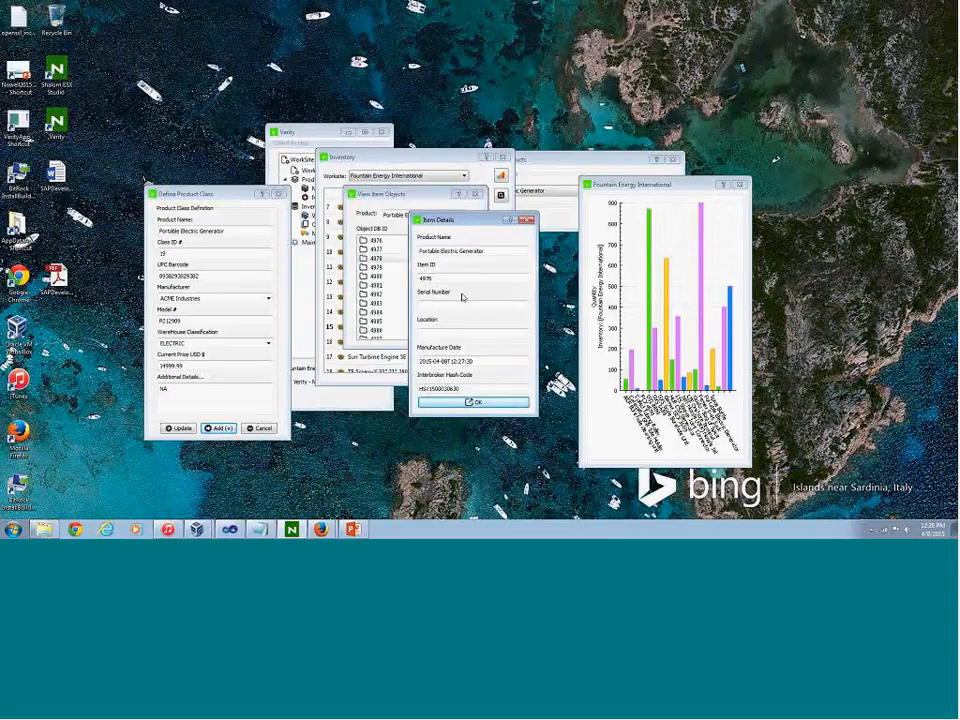
{"action": "left_click", "coordinate": [526, 219]}
{"action": "left_click", "coordinate": [475, 196]}
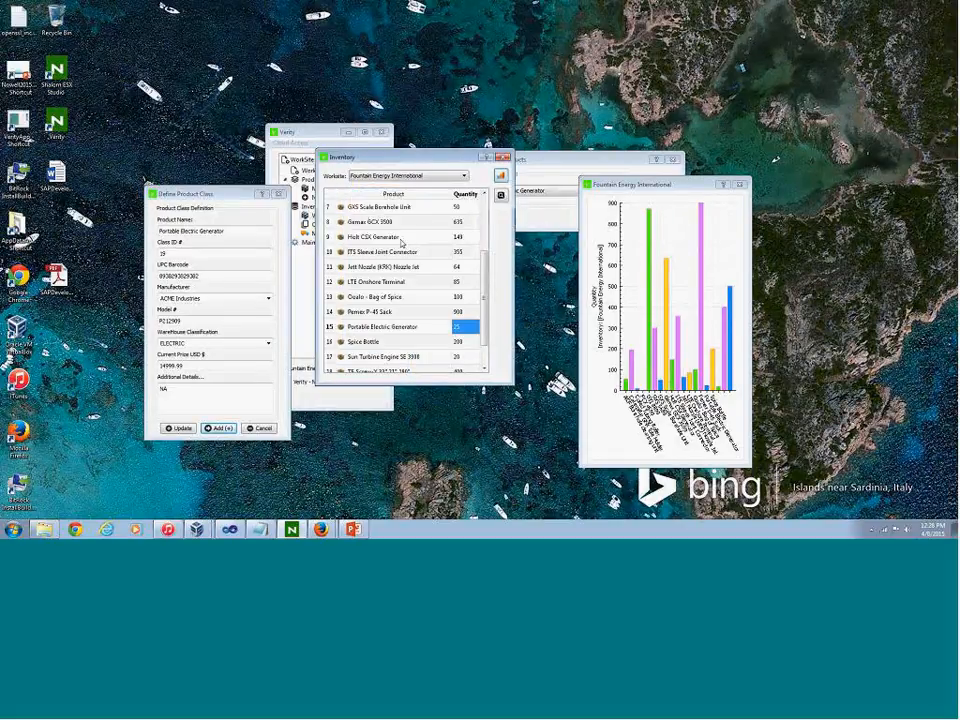
{"action": "left_click", "coordinate": [279, 195]}
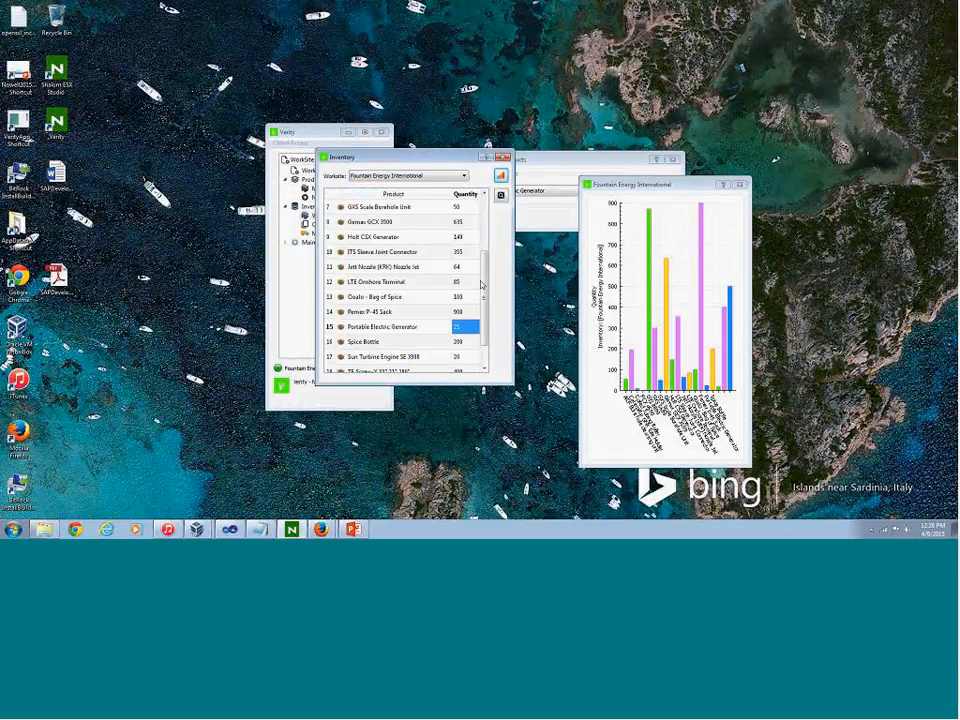
Enlarge the Fountain Energy International inventory chart and rearrange the inventory and chart windows clear of the Verity navigation tree
{"action": "scroll", "coordinate": [484, 240], "scroll_direction": "up", "scroll_amount": 2}
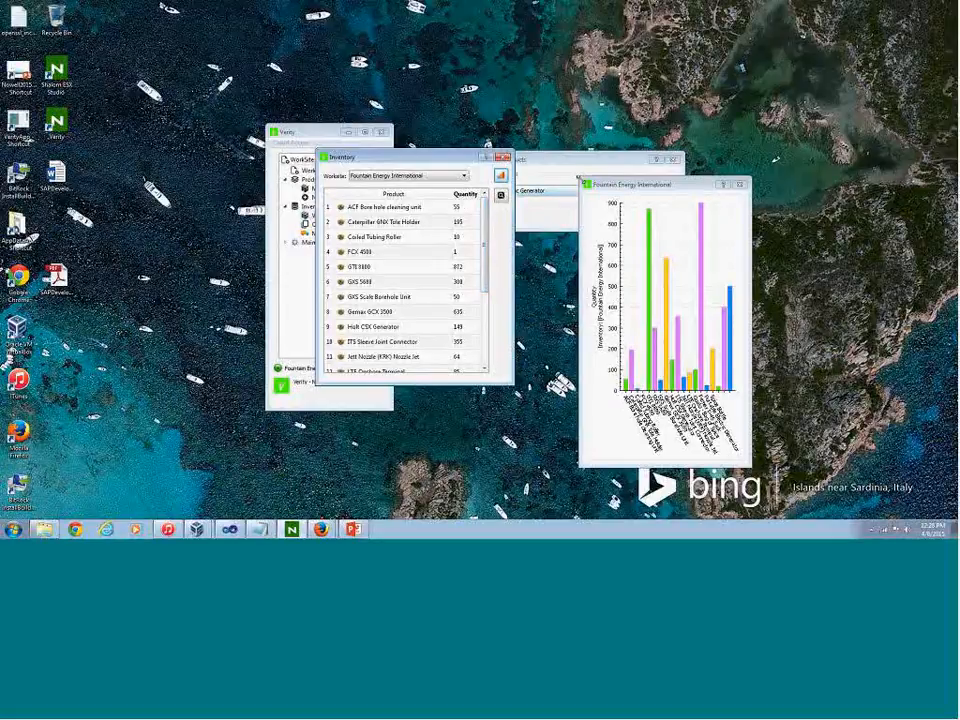
{"action": "left_click_drag", "start_coordinate": [580, 178], "coordinate": [551, 56]}
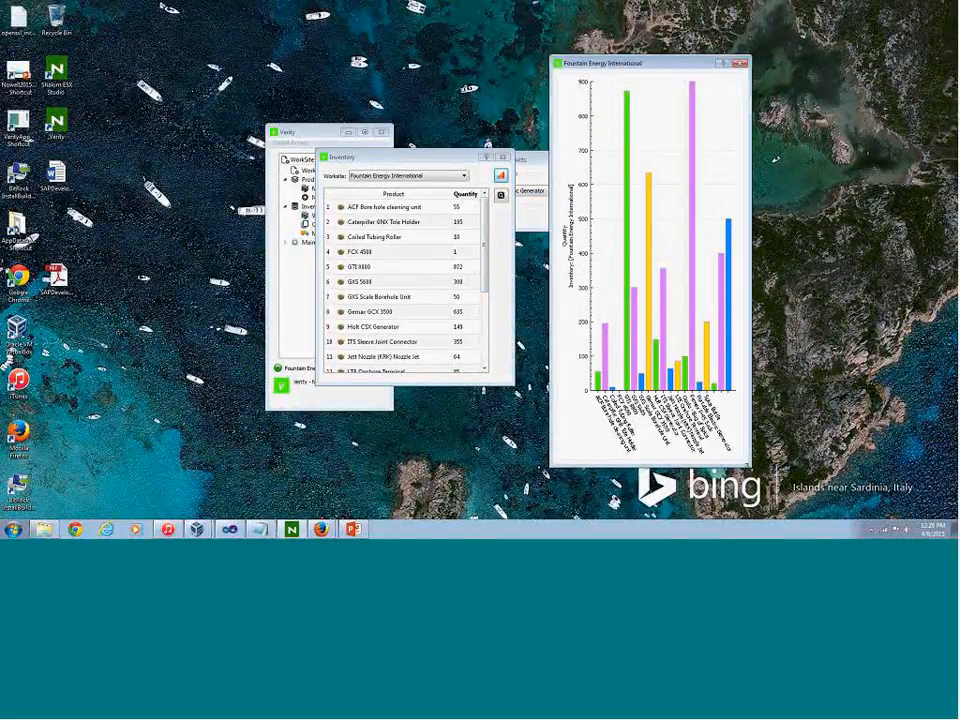
{"action": "left_click_drag", "start_coordinate": [748, 463], "coordinate": [822, 483]}
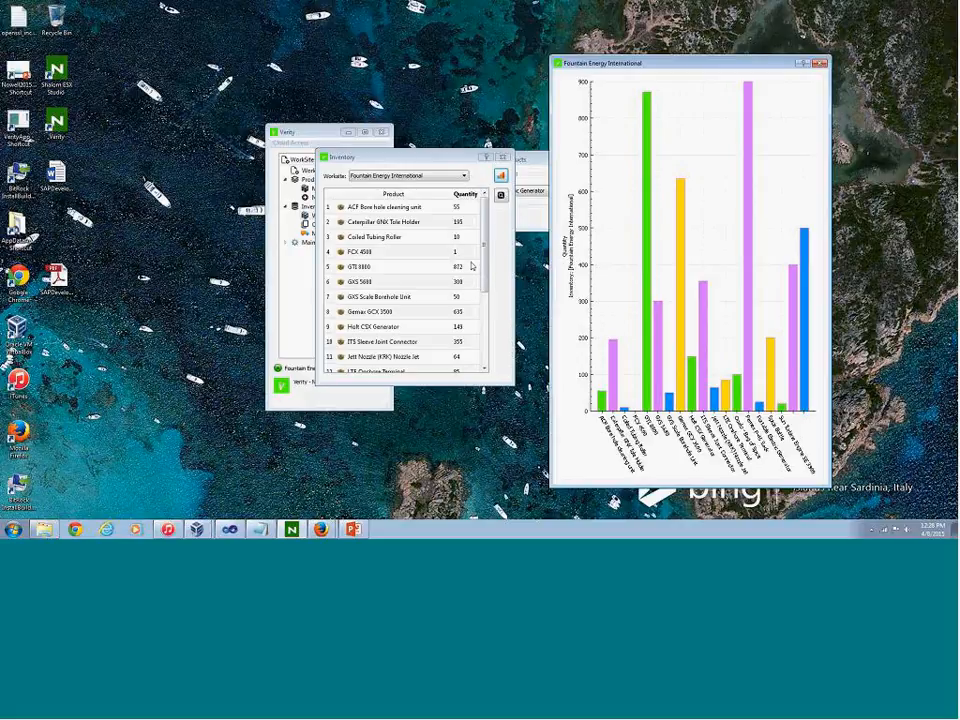
{"action": "mouse_move", "coordinate": [357, 157]}
{"action": "left_mouse_down"}
{"action": "mouse_move", "coordinate": [469, 188]}
{"action": "mouse_move", "coordinate": [464, 175]}
{"action": "mouse_move", "coordinate": [370, 175]}
{"action": "left_mouse_up"}
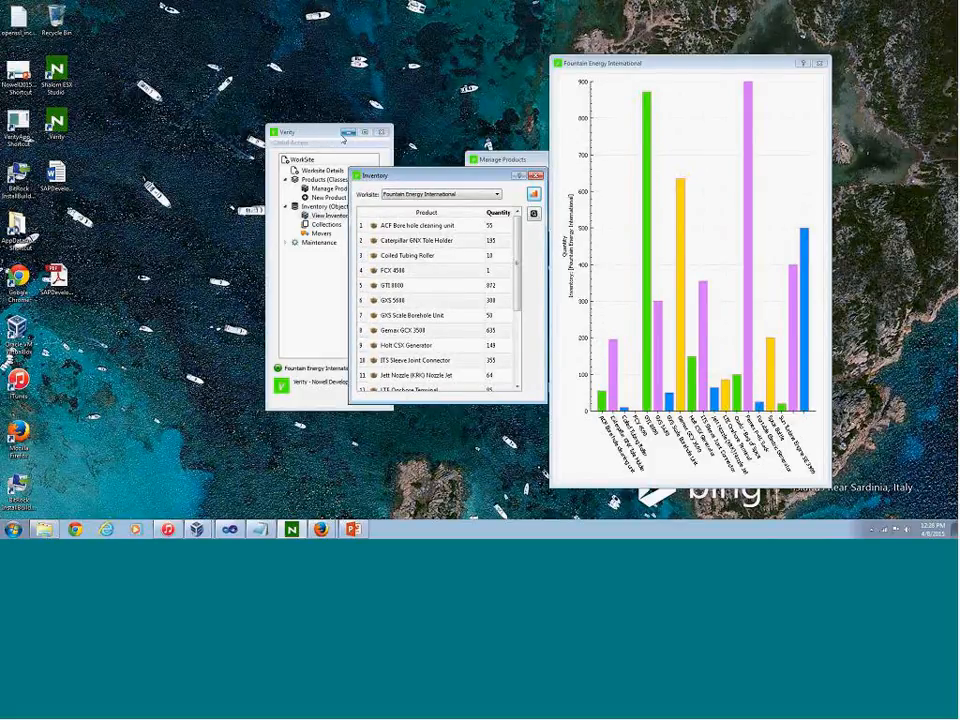
{"action": "left_click_drag", "start_coordinate": [436, 174], "coordinate": [494, 192]}
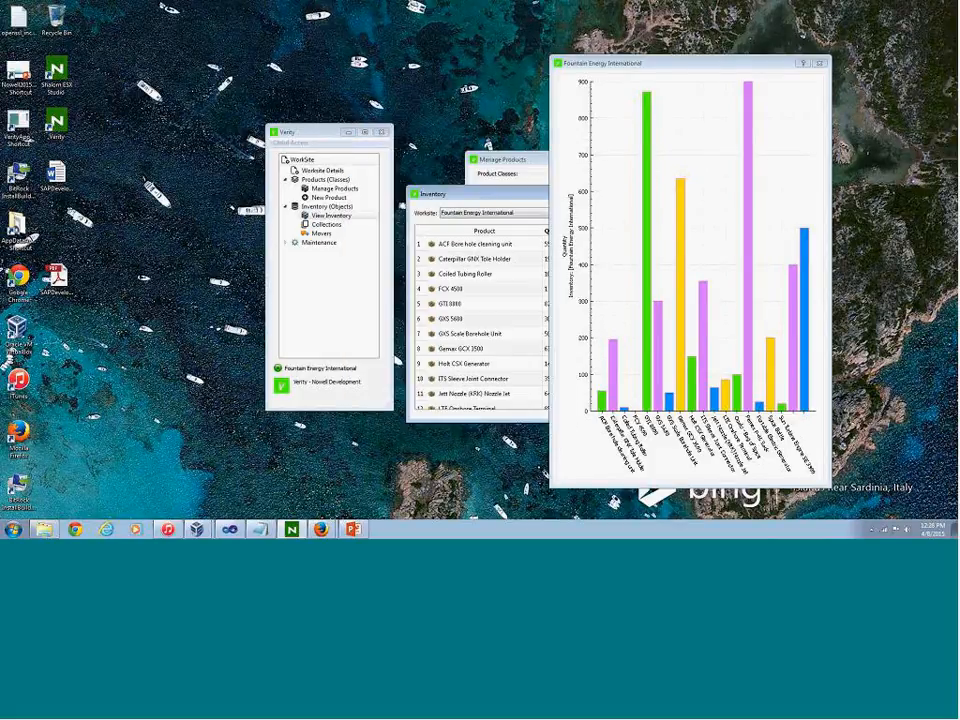
{"action": "left_click_drag", "start_coordinate": [709, 66], "coordinate": [811, 67]}
Start a new collection set named edeki09500 for the Fountain Energy International worksite and move its window clear of the inventory
{"action": "left_click", "coordinate": [326, 225]}
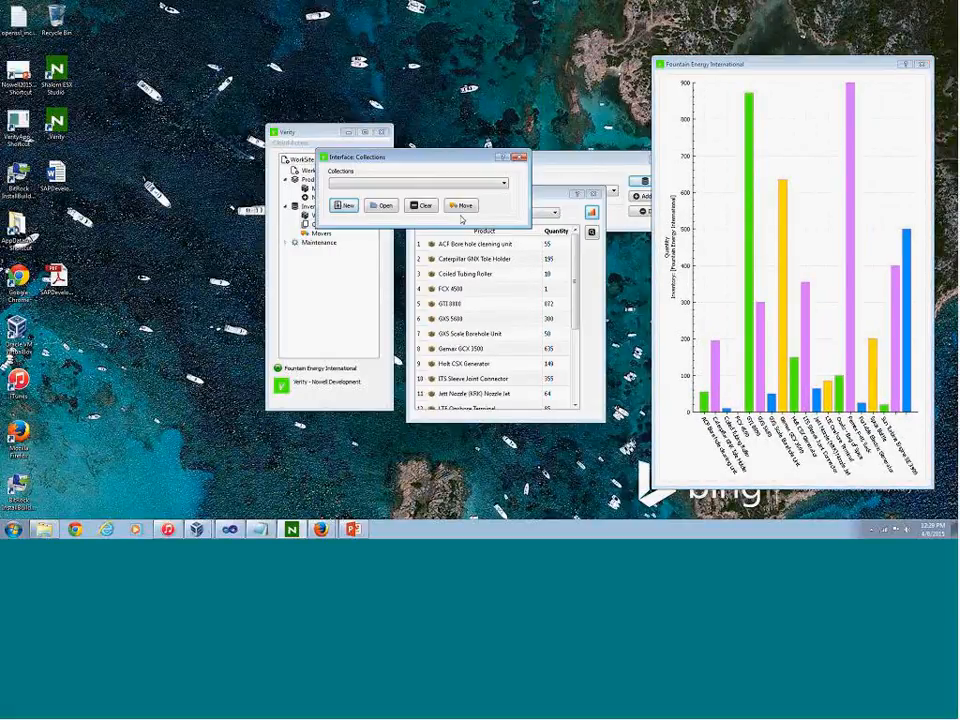
{"action": "left_click", "coordinate": [343, 205]}
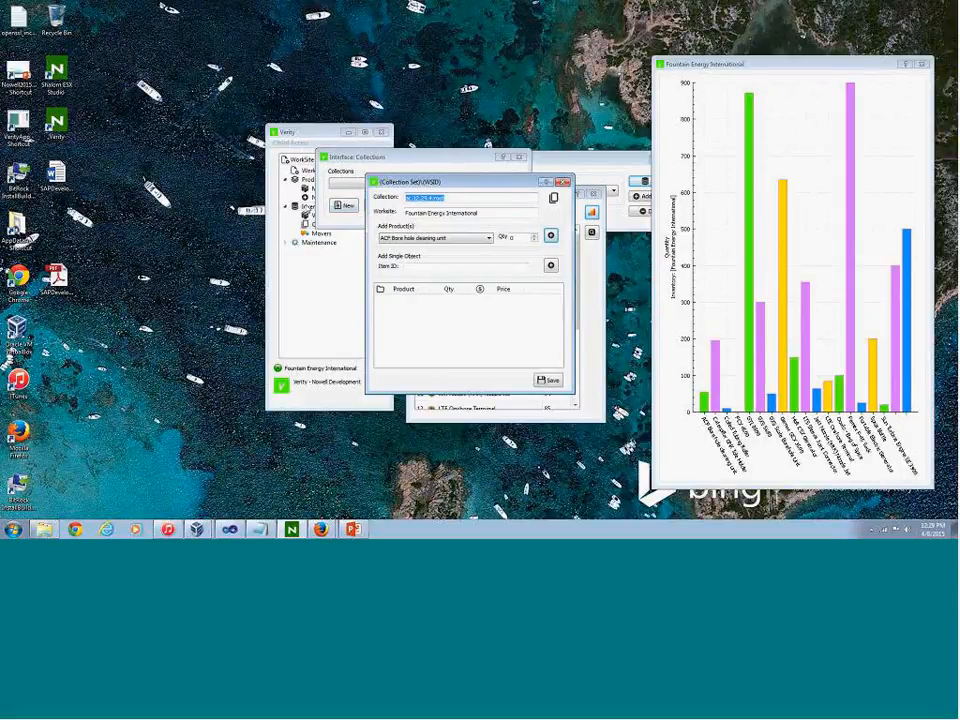
{"action": "type", "text": "edeli09500"}
{"action": "key", "text": "Tab"}
{"action": "key", "text": "Tab"}
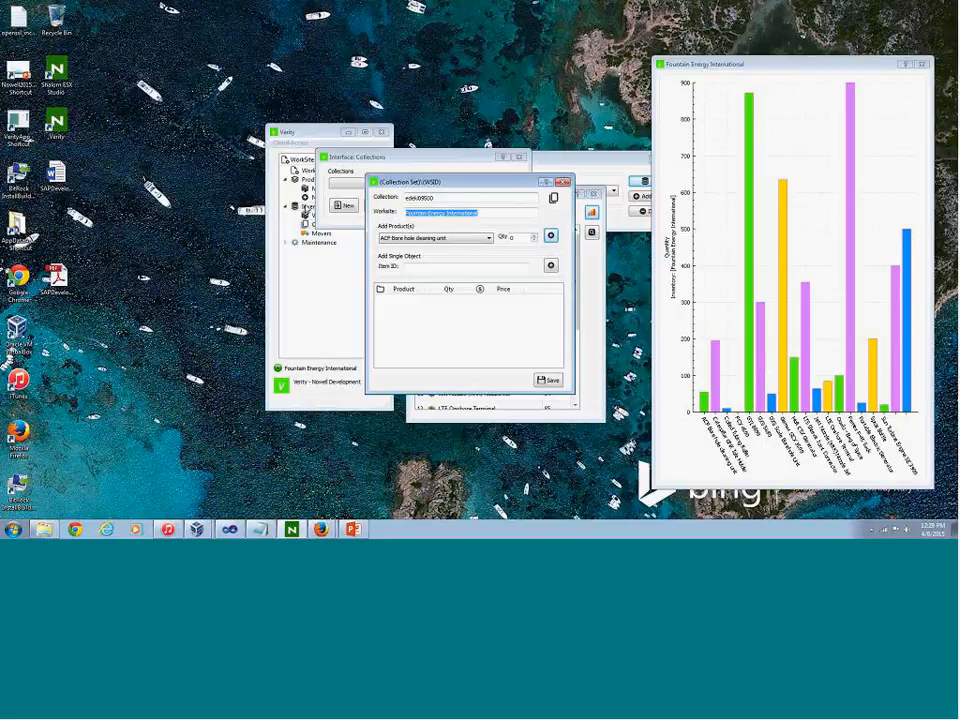
{"action": "left_click_drag", "start_coordinate": [439, 184], "coordinate": [707, 197]}
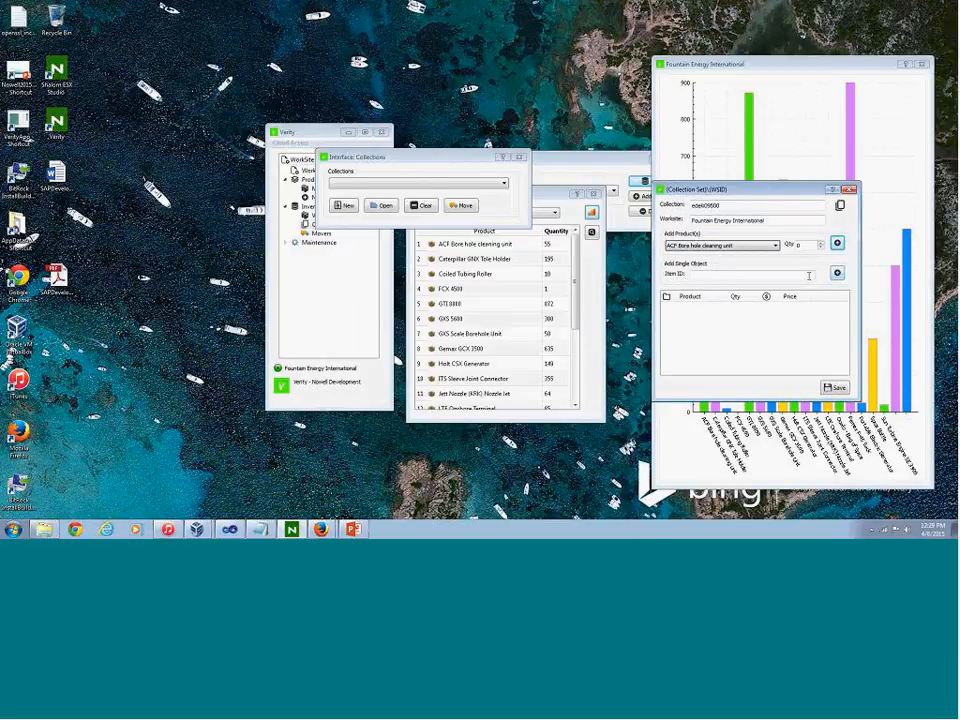
{"action": "left_click", "coordinate": [745, 245]}
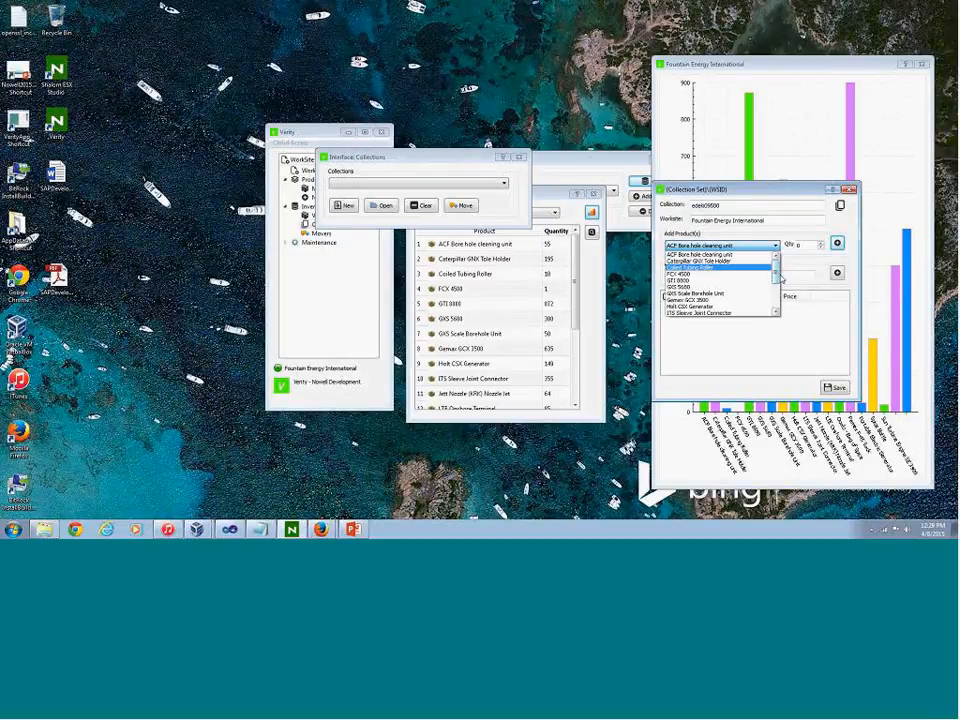
{"action": "left_click_drag", "start_coordinate": [776, 277], "coordinate": [776, 291]}
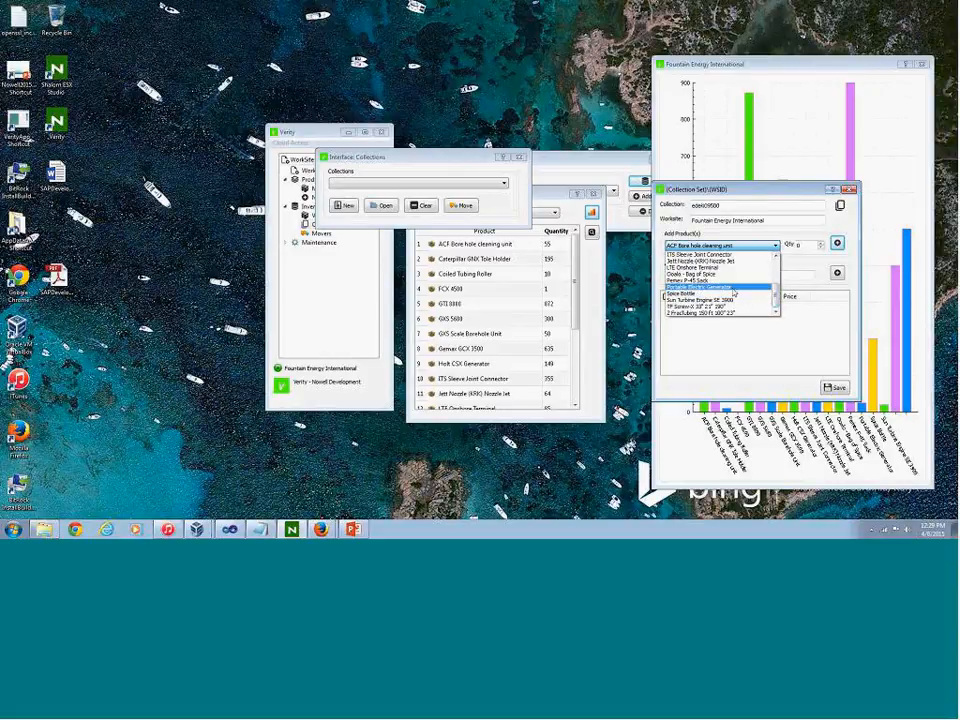
{"action": "left_click", "coordinate": [700, 306]}
{"action": "left_click_drag", "start_coordinate": [804, 245], "coordinate": [746, 251]}
{"action": "type", "text": "10"}
{"action": "key", "text": "Return"}
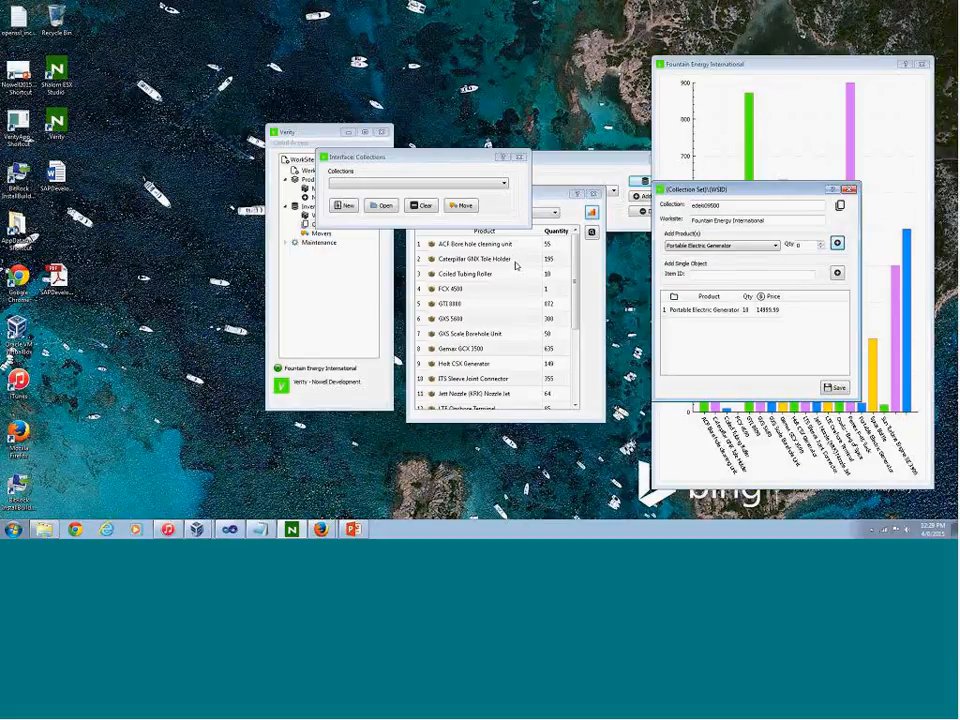
Add a quantity of 10 Caterpillar GNX Tole Holder items to the edeki09500 collection set
{"action": "left_click", "coordinate": [739, 246]}
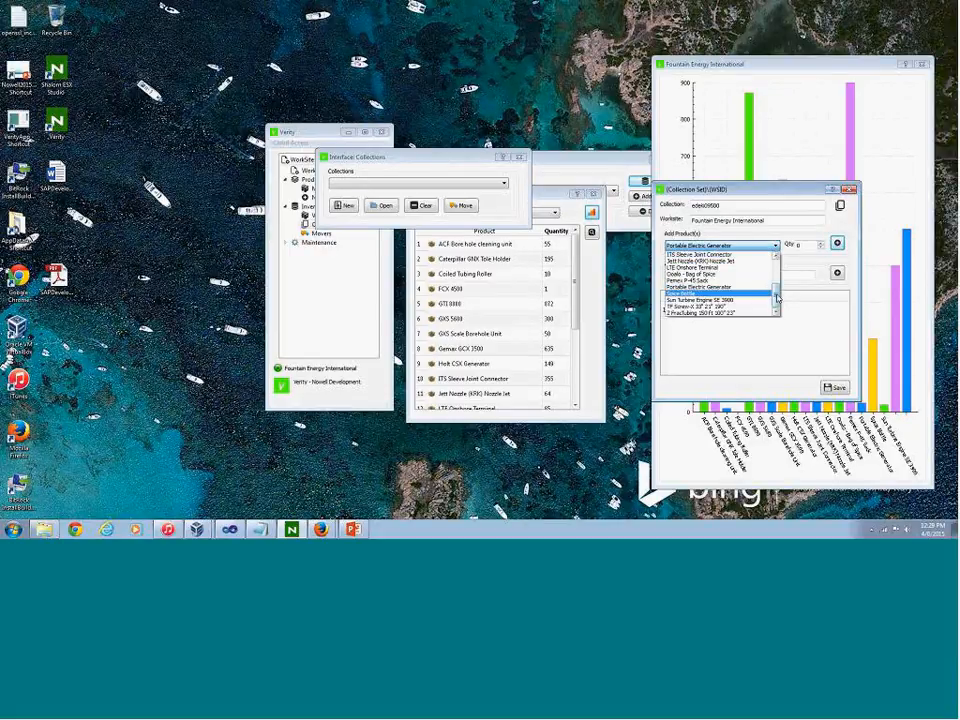
{"action": "left_click_drag", "start_coordinate": [777, 288], "coordinate": [774, 273]}
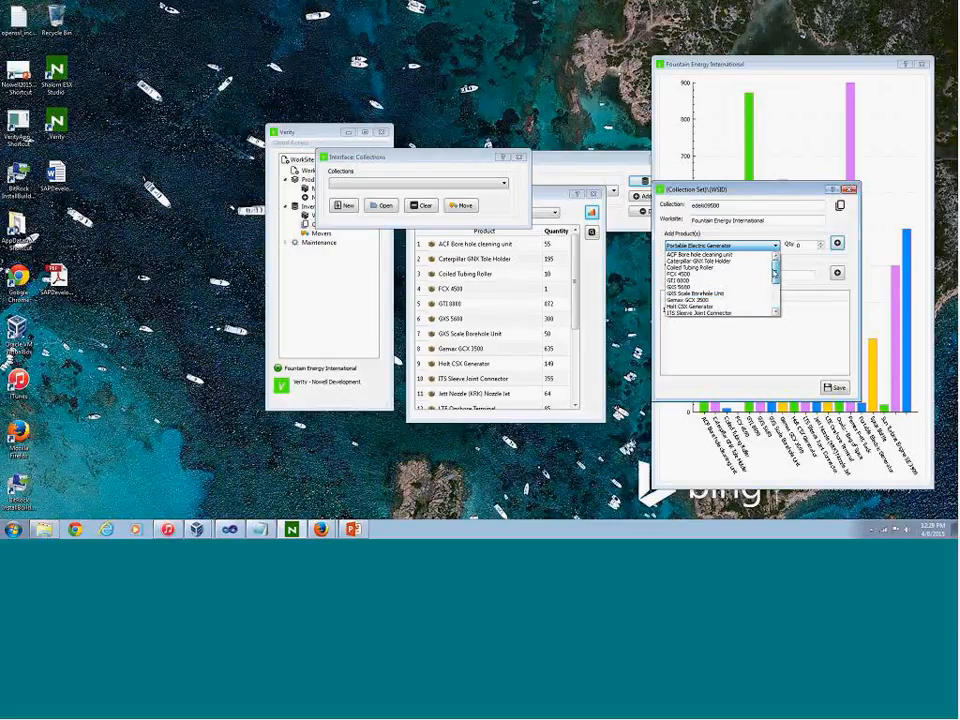
{"action": "left_click", "coordinate": [764, 260]}
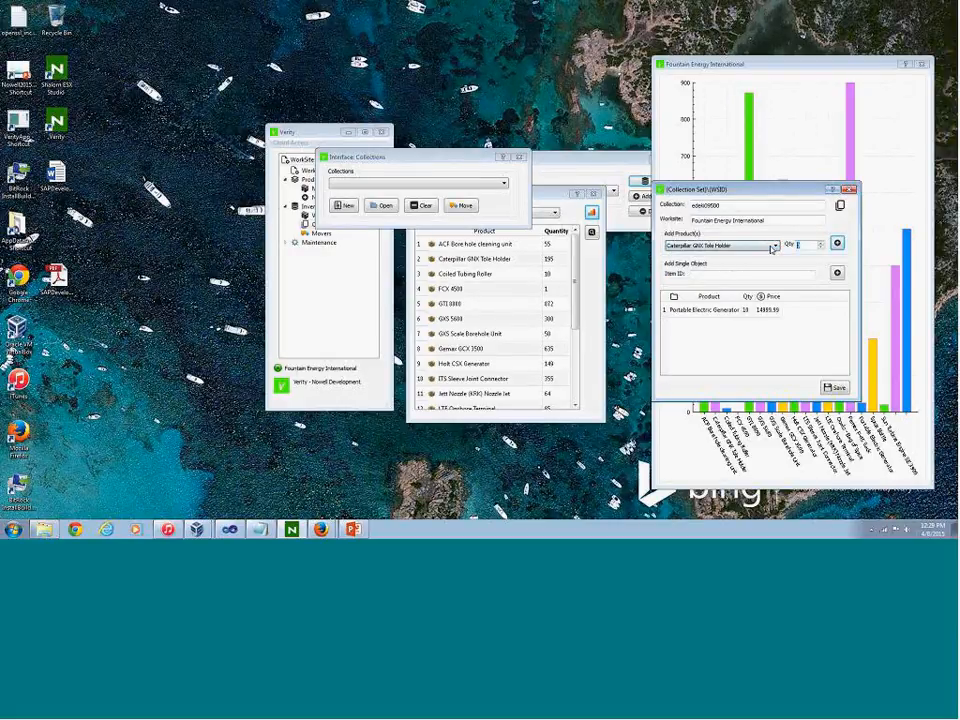
{"action": "type", "text": "10"}
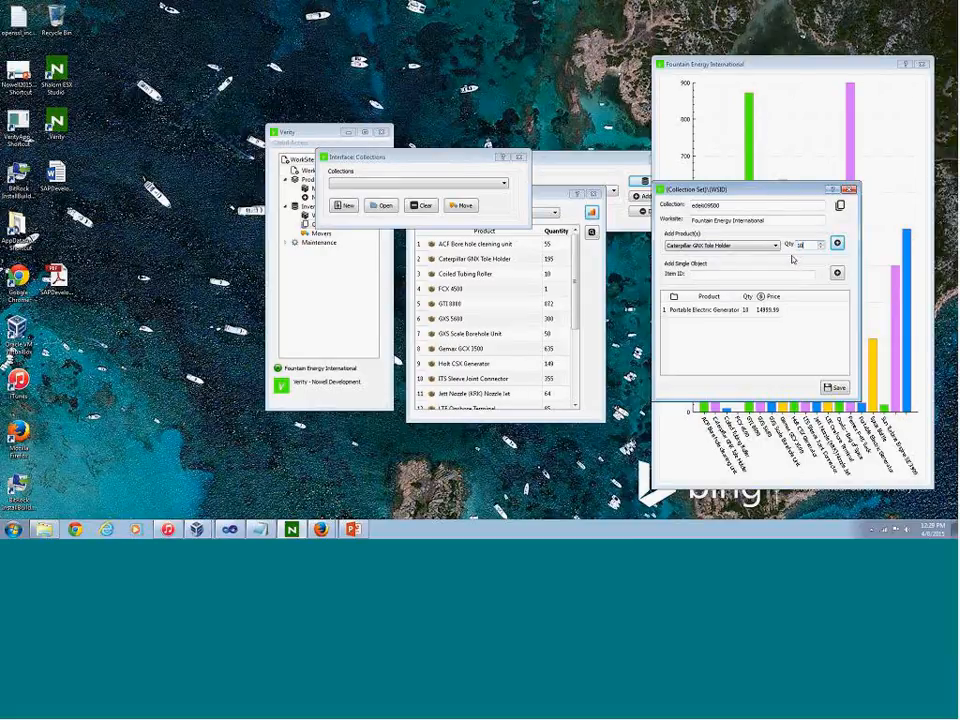
{"action": "key", "text": "Return"}
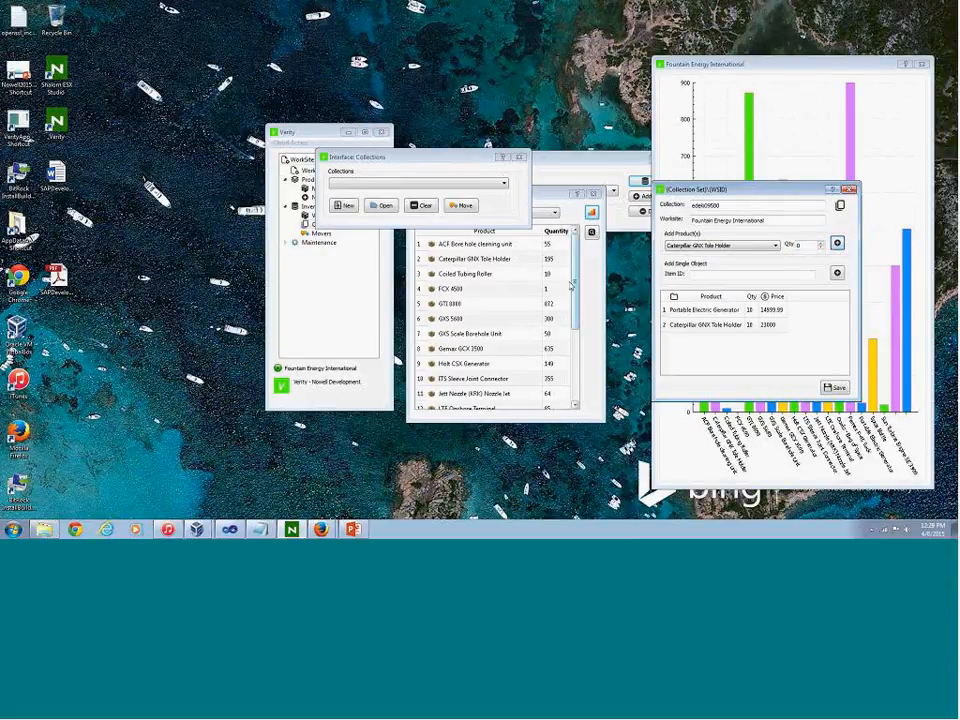
Check the last products in the Fountain Energy International inventory list and close the inventory chart
{"action": "left_click_drag", "start_coordinate": [576, 275], "coordinate": [577, 350]}
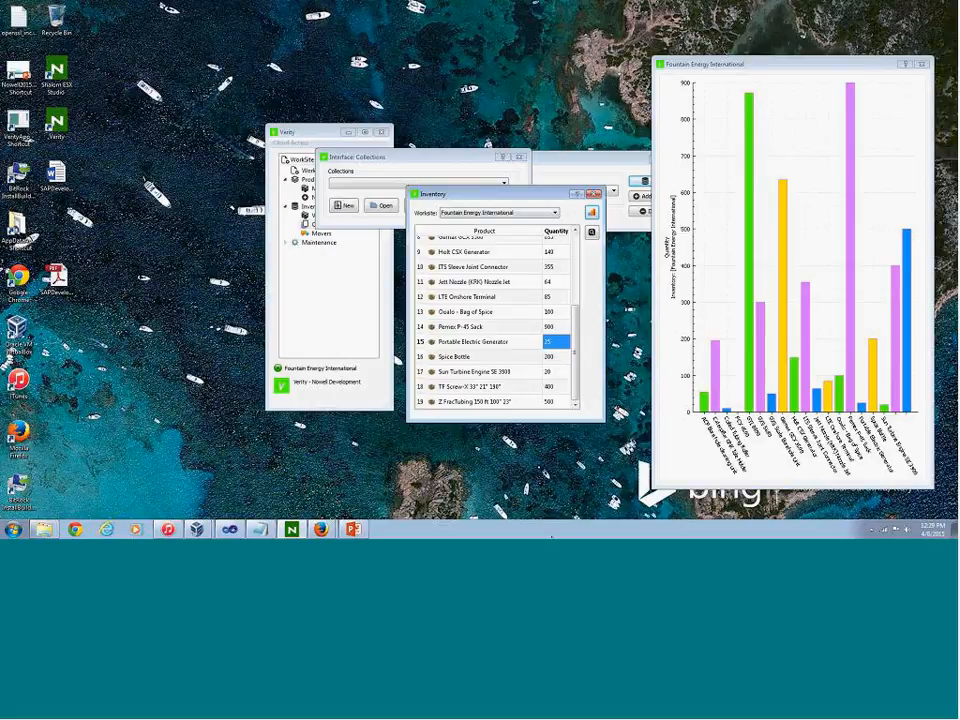
{"action": "left_click", "coordinate": [597, 162]}
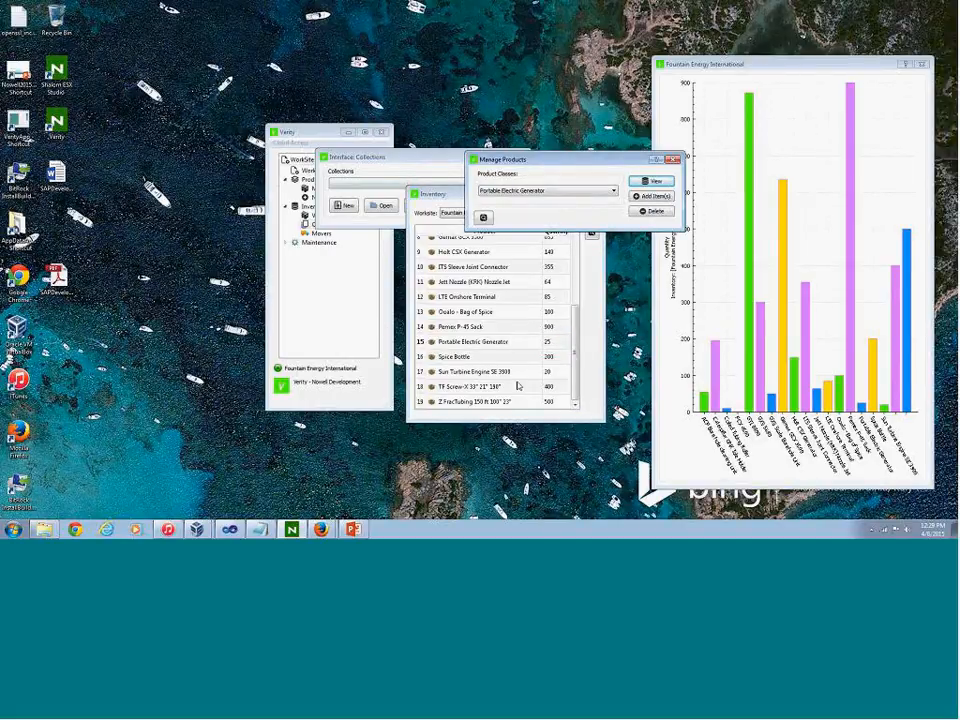
{"action": "left_click", "coordinate": [921, 66]}
Add a quantity of 5 Sun Turbine Engine SE 3900 items to the edeki09500 collection set
{"action": "left_click", "coordinate": [723, 246]}
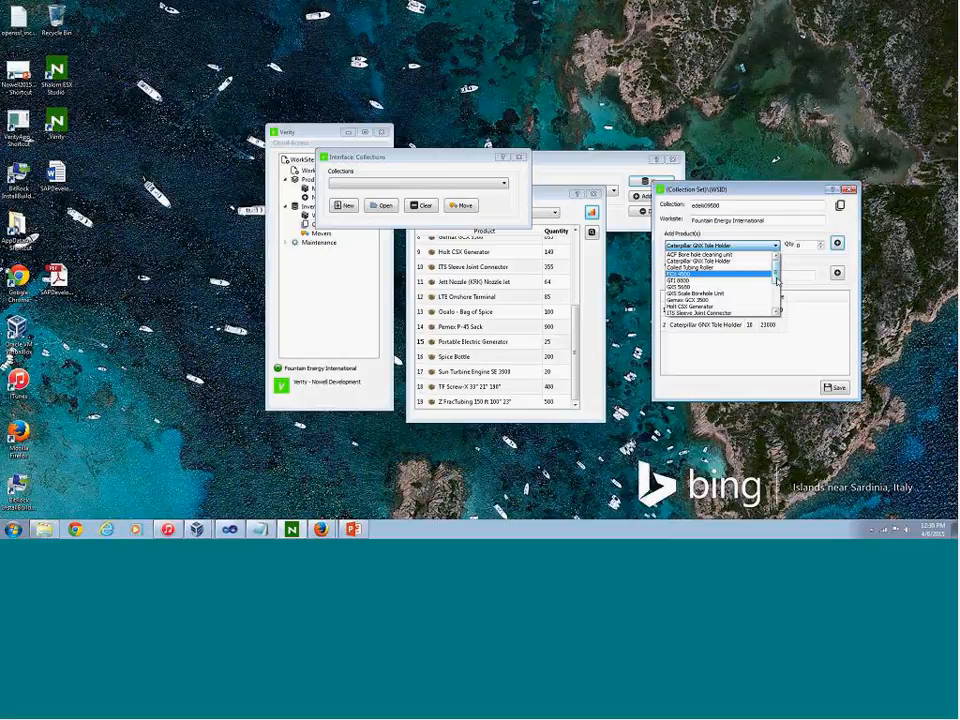
{"action": "scroll", "coordinate": [720, 290], "scroll_direction": "down", "scroll_amount": 3}
{"action": "left_click", "coordinate": [730, 303]}
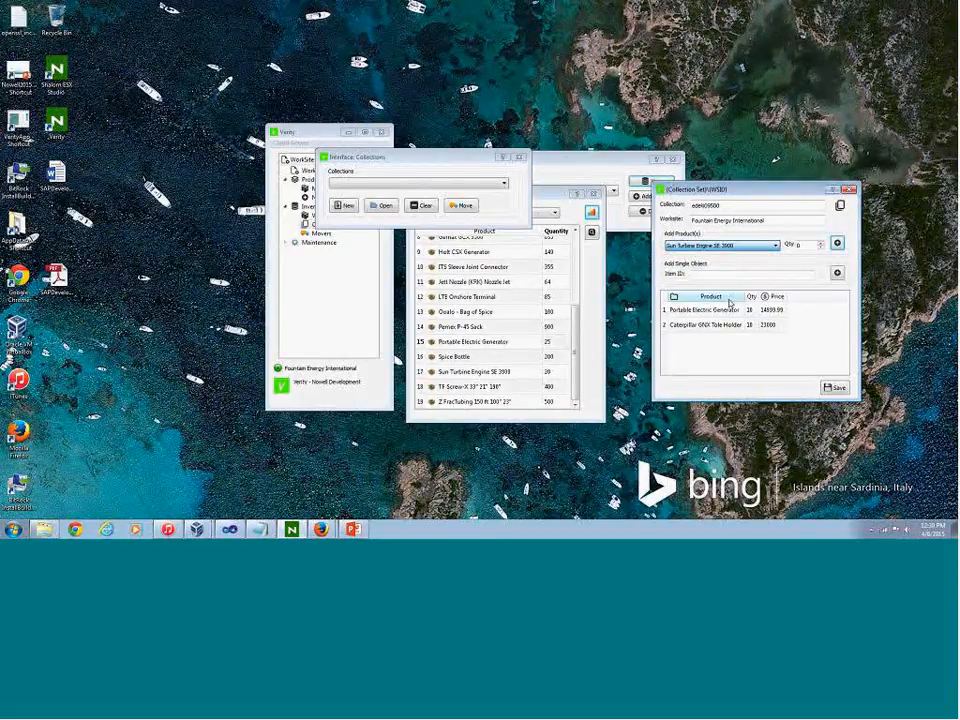
{"action": "left_click", "coordinate": [816, 244]}
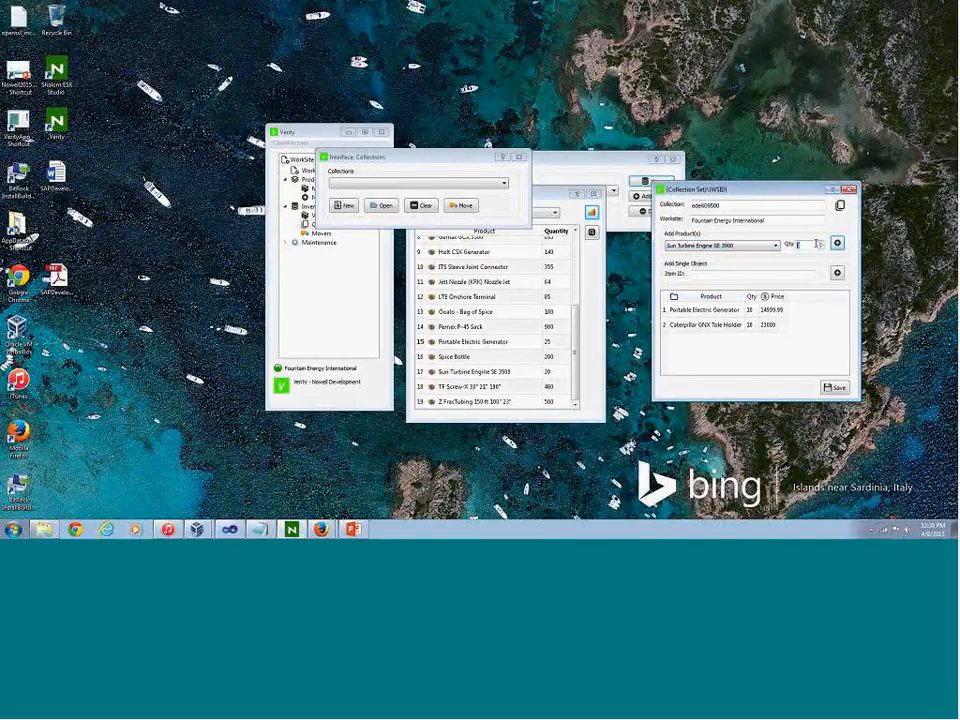
{"action": "type", "text": "3"}
{"action": "left_click", "coordinate": [838, 243]}
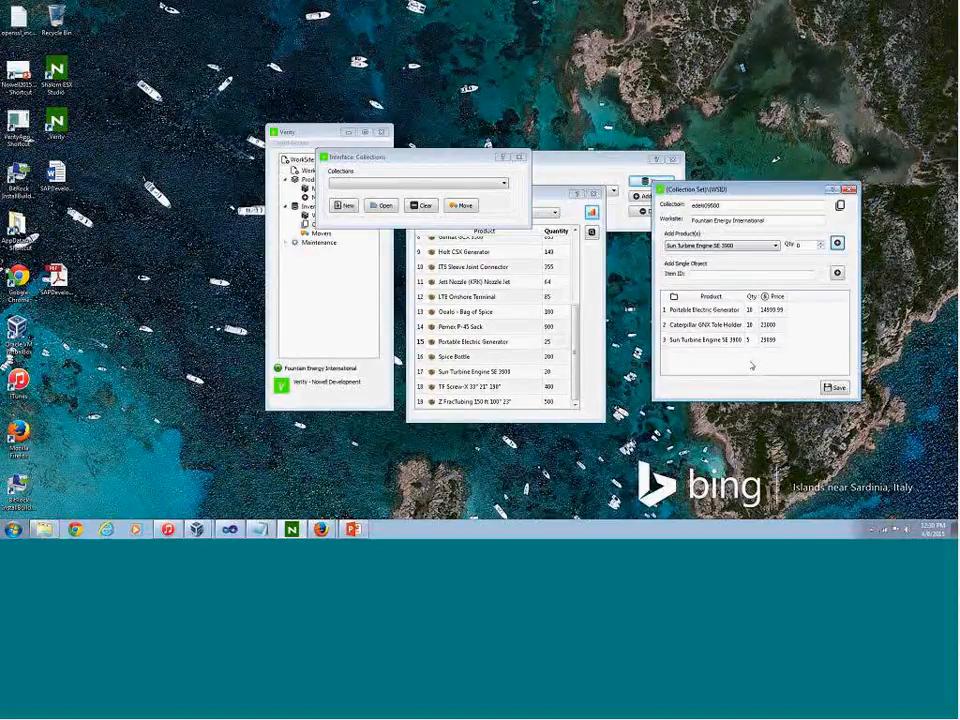
Save the edeki09500 collection set and close the collection windows
{"action": "left_click", "coordinate": [836, 388]}
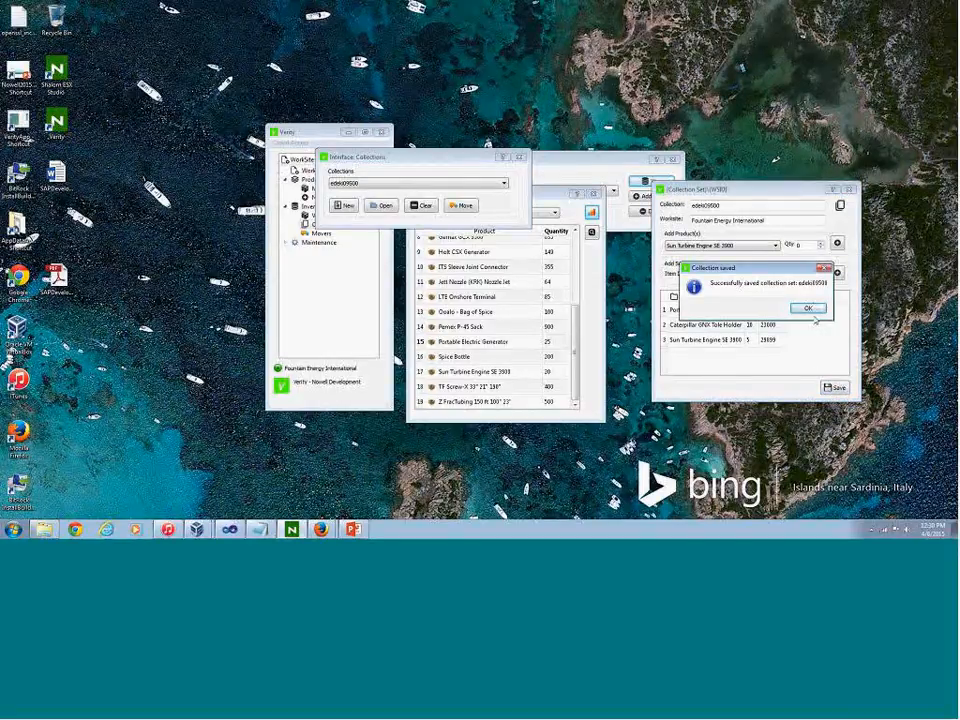
{"action": "left_click", "coordinate": [808, 308]}
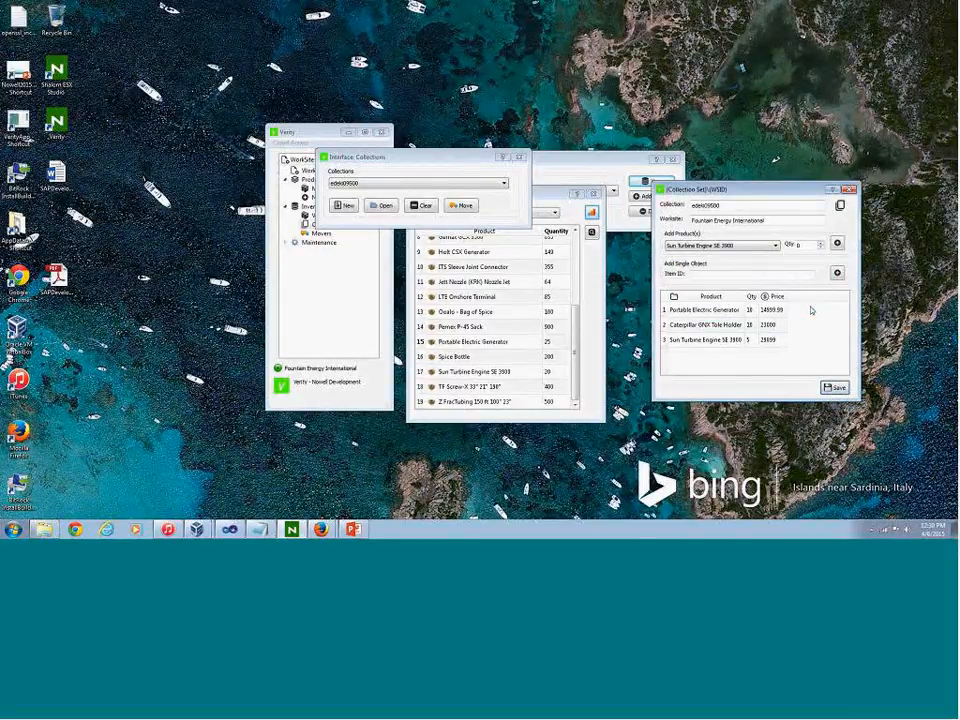
{"action": "left_click", "coordinate": [851, 191]}
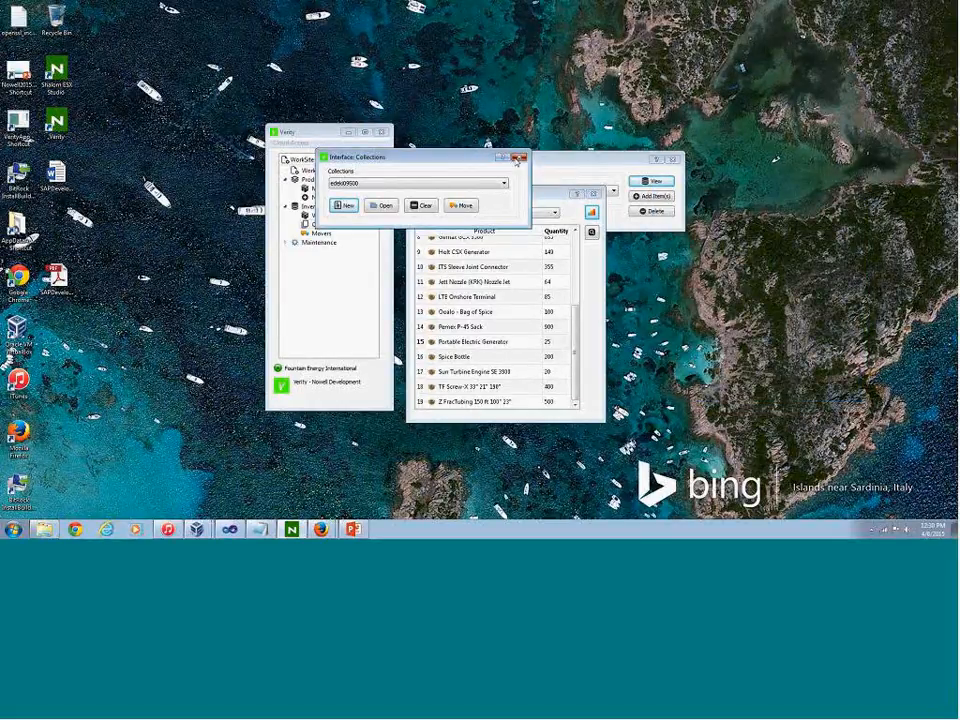
{"action": "left_click", "coordinate": [519, 157]}
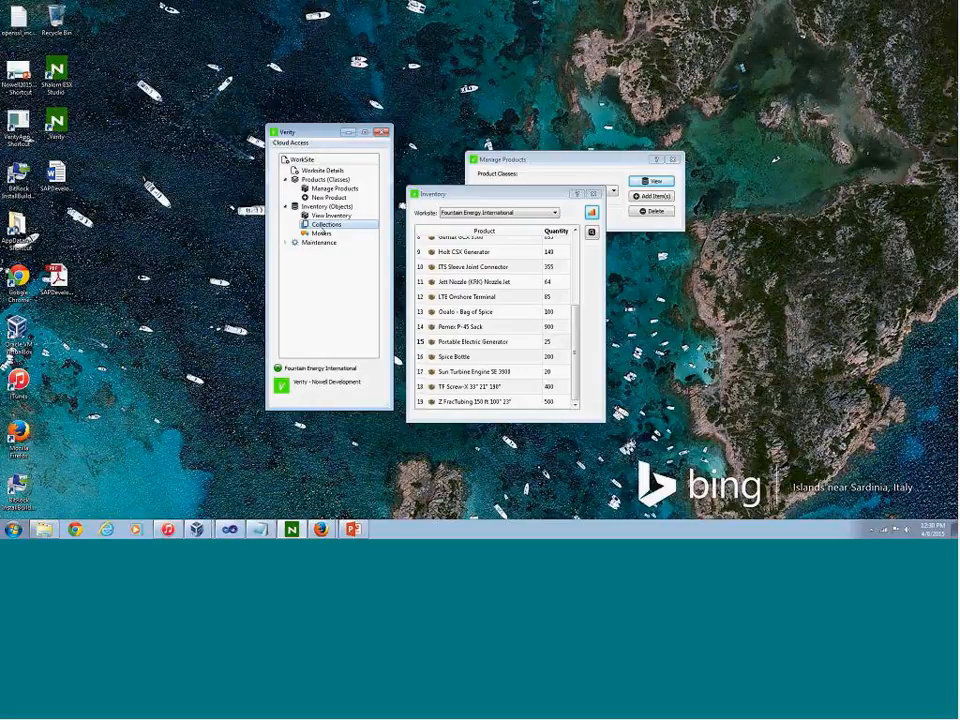
Open another Verity instance with Miriam CSS Vessel as its worksite and place its window beside the Fountain Energy International instance
{"action": "left_click", "coordinate": [290, 142]}
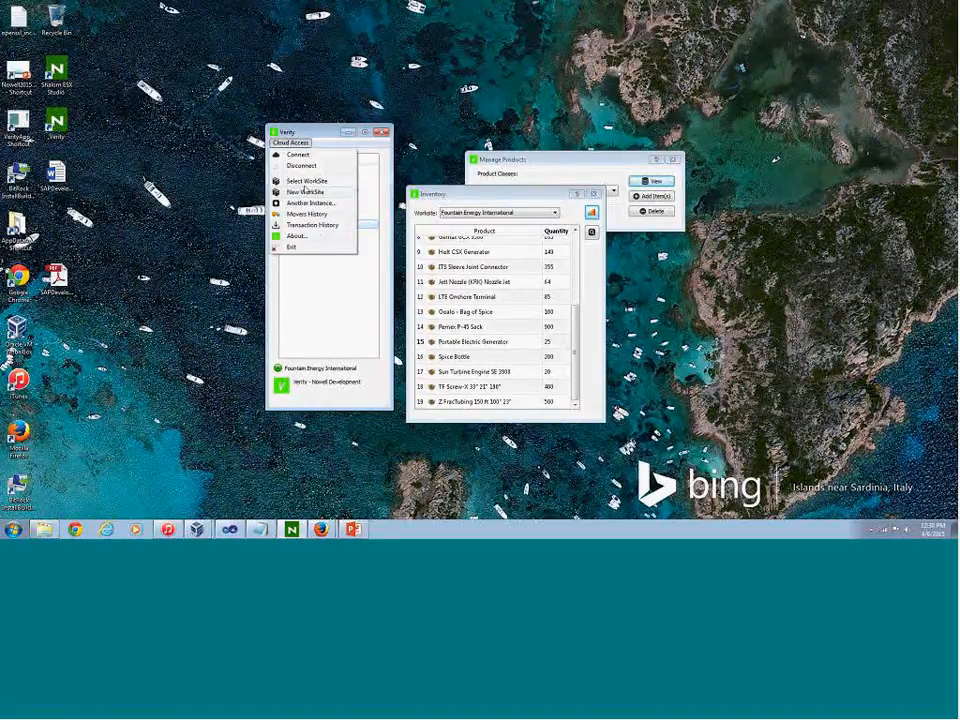
{"action": "left_click", "coordinate": [311, 203]}
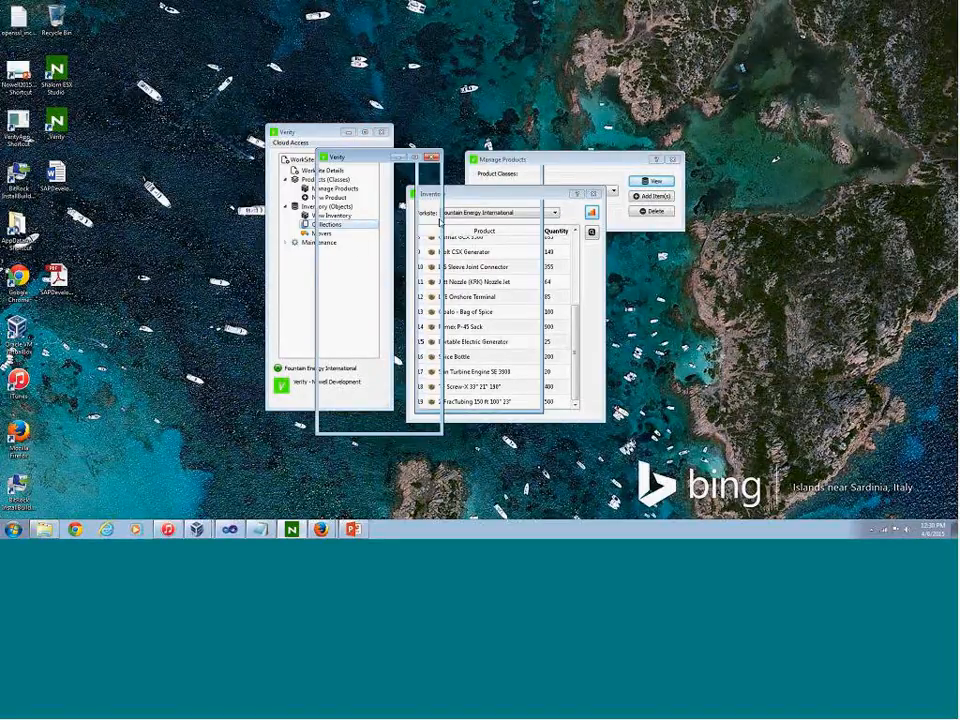
{"action": "left_click", "coordinate": [471, 209]}
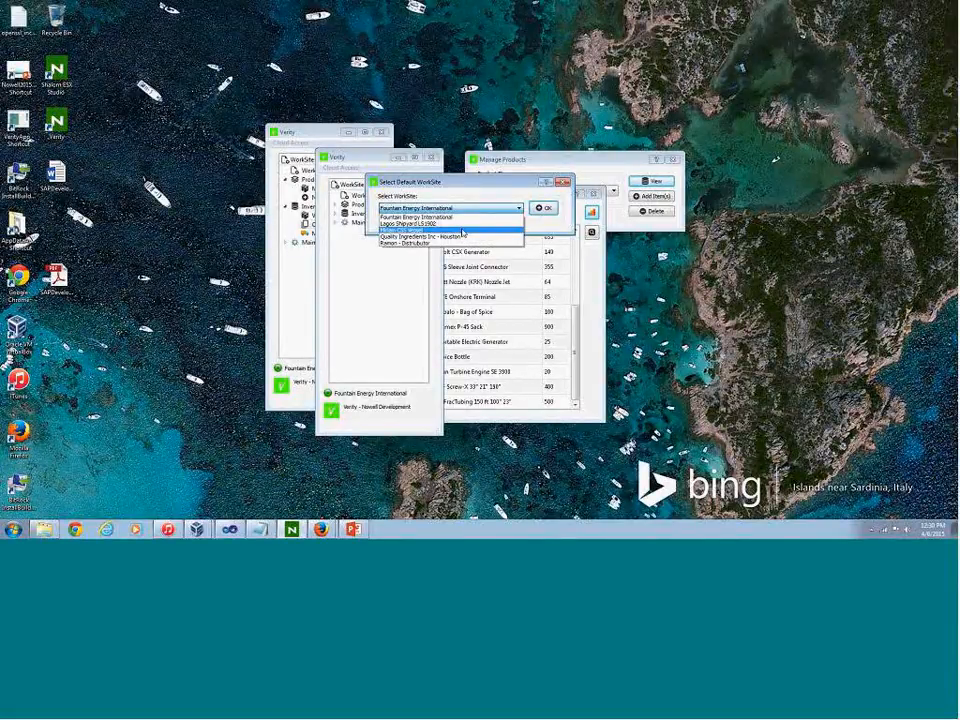
{"action": "left_click", "coordinate": [462, 230]}
{"action": "left_click", "coordinate": [543, 207]}
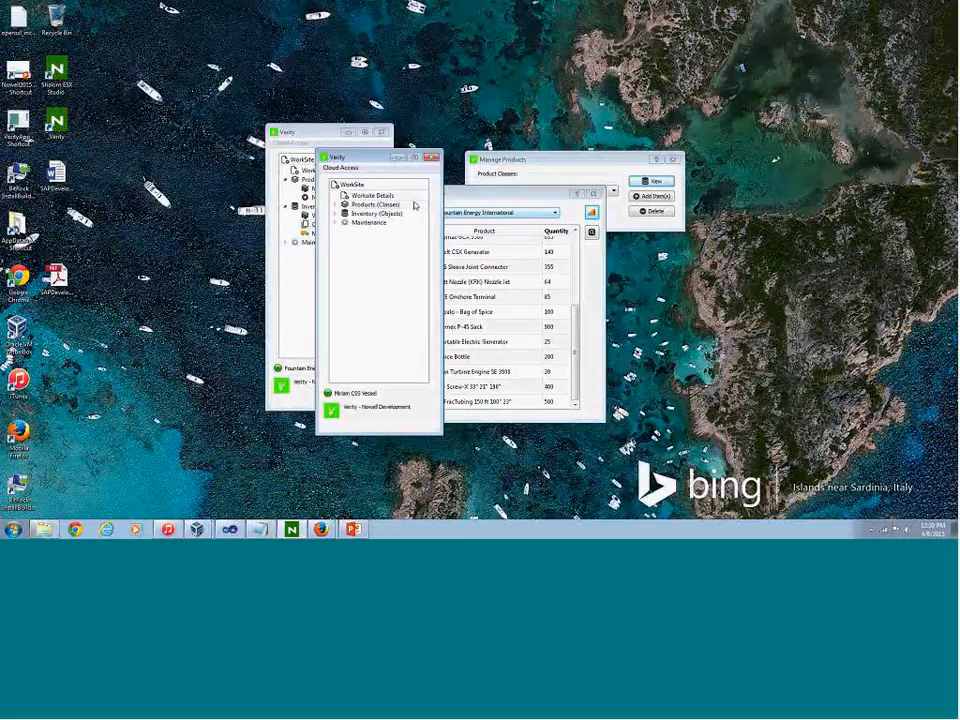
{"action": "left_click", "coordinate": [324, 157]}
{"action": "left_click", "coordinate": [388, 164]}
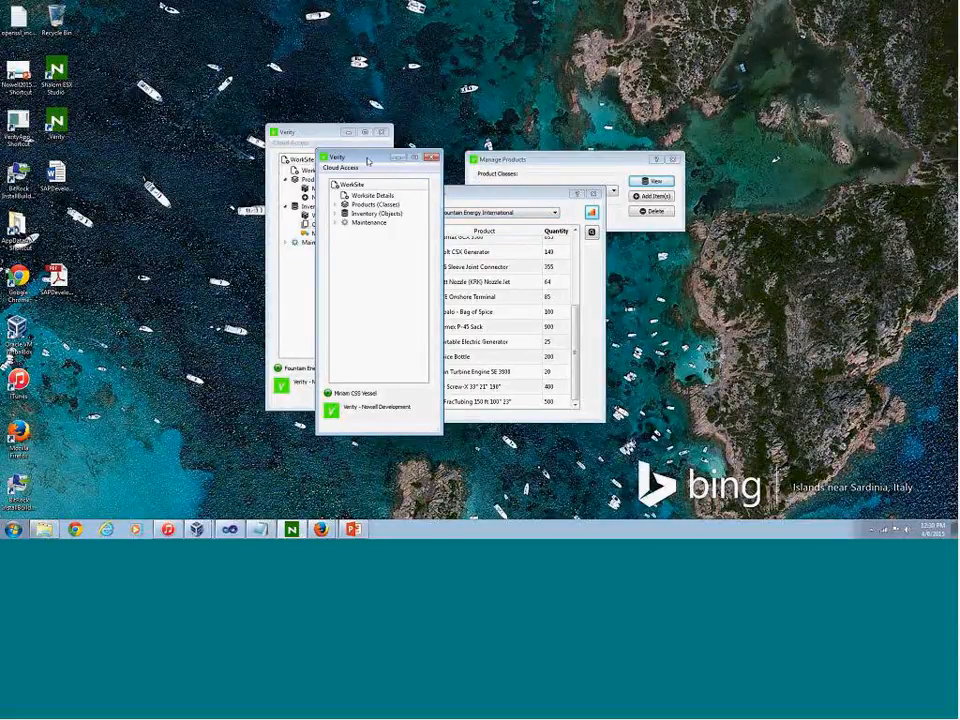
{"action": "left_click_drag", "start_coordinate": [337, 164], "coordinate": [118, 130]}
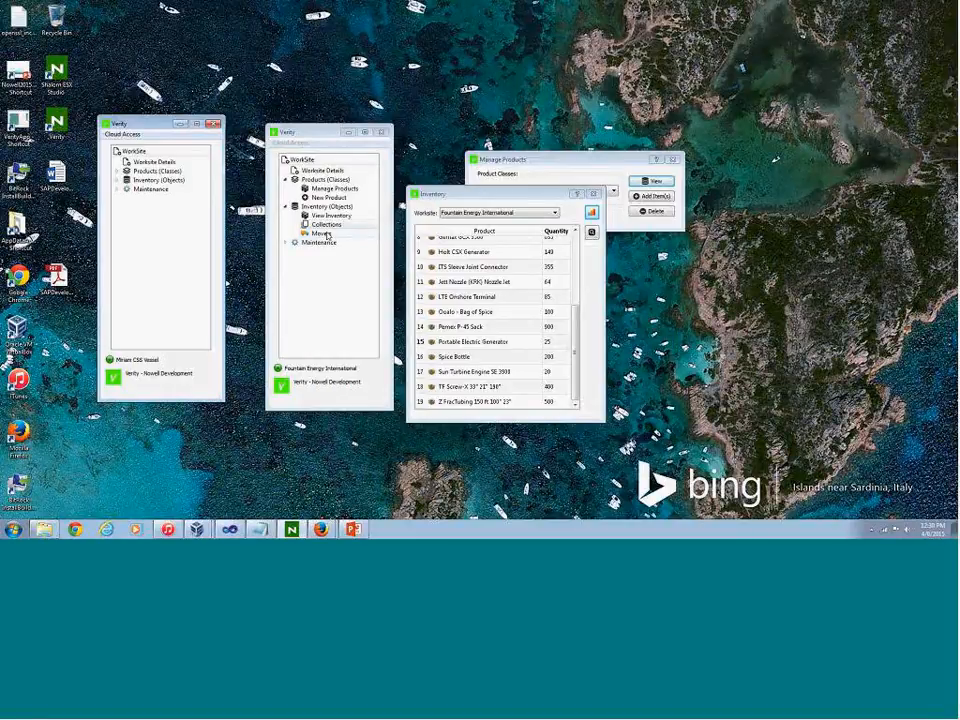
Close the inventory and product windows, and move the edeki09500 collection from Fountain Energy International to Miriam CSS Vessel
{"action": "left_click", "coordinate": [597, 196]}
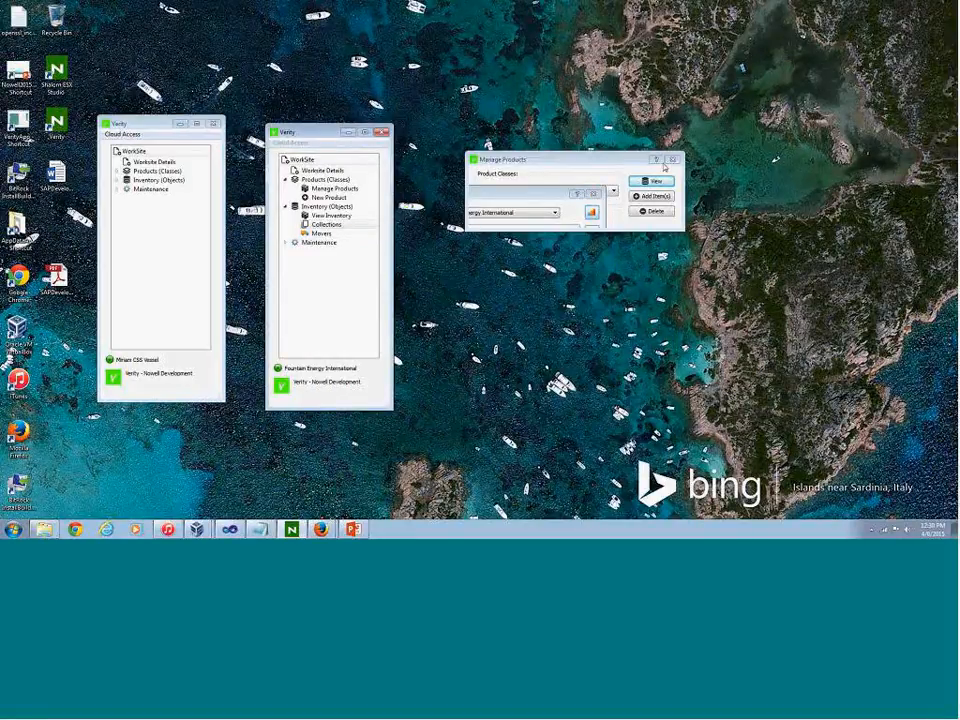
{"action": "left_click", "coordinate": [673, 161]}
{"action": "double_click", "coordinate": [321, 234]}
{"action": "left_click", "coordinate": [376, 185]}
{"action": "left_click", "coordinate": [380, 192]}
{"action": "left_click", "coordinate": [464, 206]}
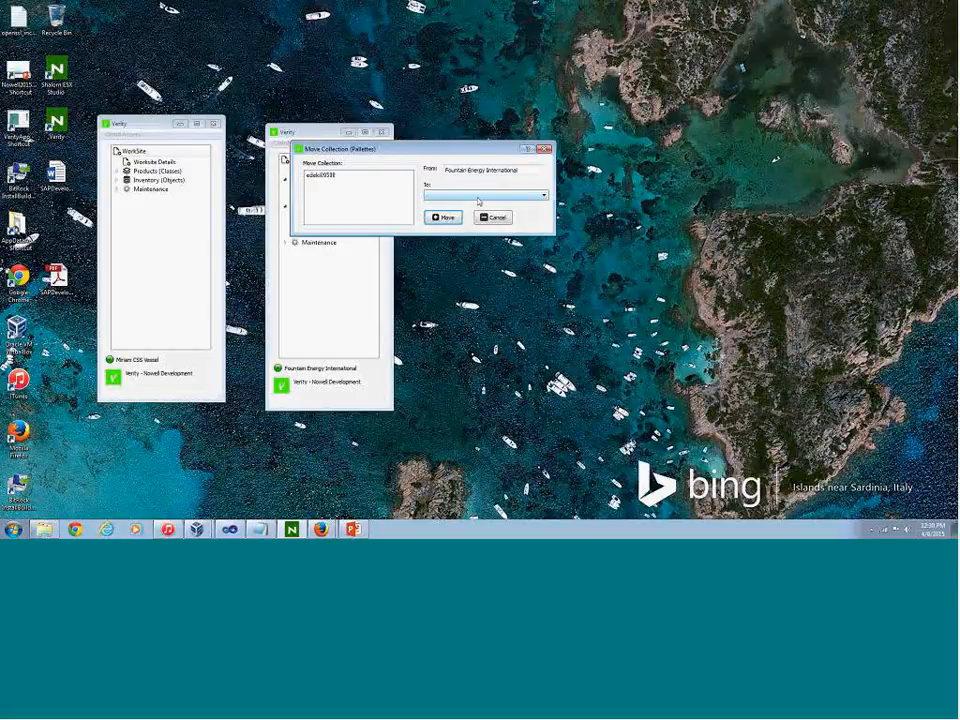
{"action": "left_click", "coordinate": [478, 197]}
{"action": "left_click", "coordinate": [446, 206]}
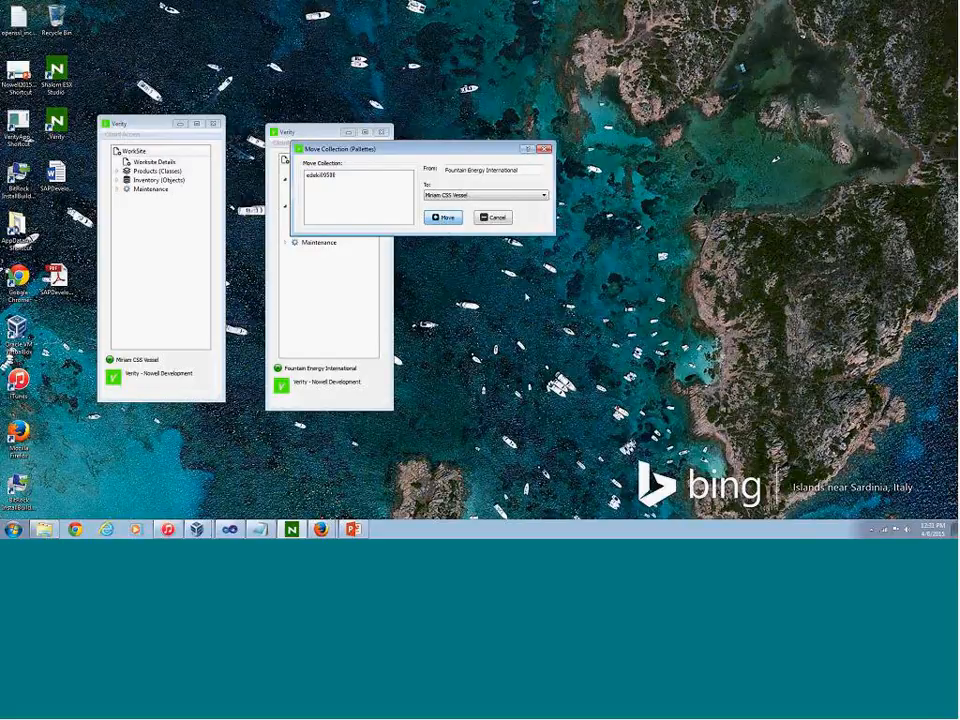
{"action": "left_click", "coordinate": [443, 217]}
{"action": "left_click", "coordinate": [452, 201]}
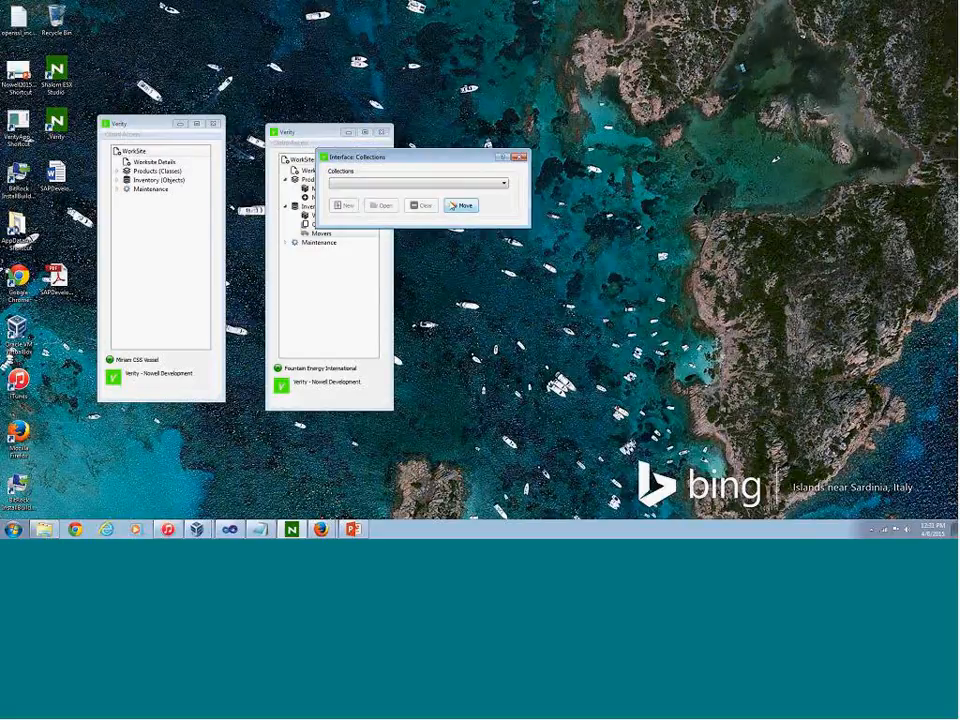
{"action": "left_click", "coordinate": [517, 157]}
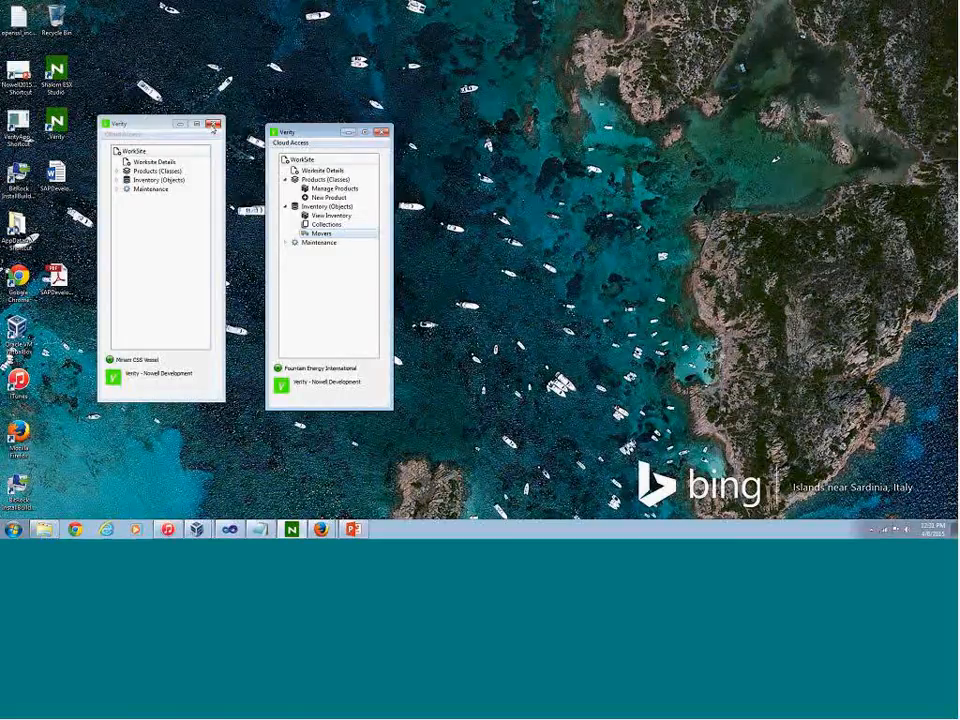
View the Fountain Energy International inventory and check the remaining quantities of the moved products
{"action": "left_click", "coordinate": [318, 217]}
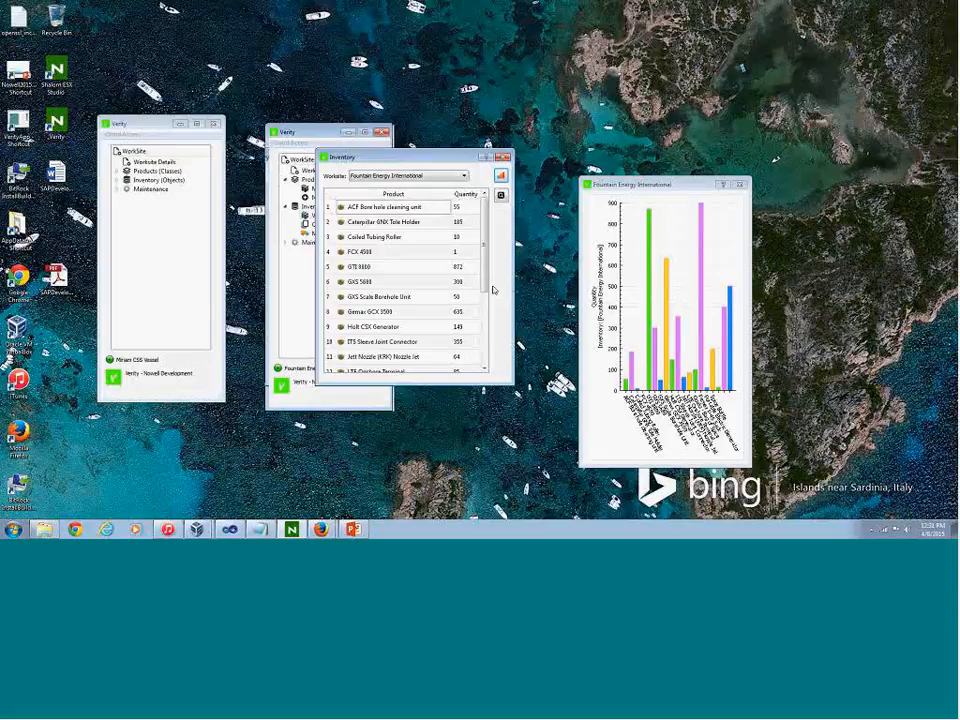
{"action": "left_click_drag", "start_coordinate": [485, 272], "coordinate": [485, 326]}
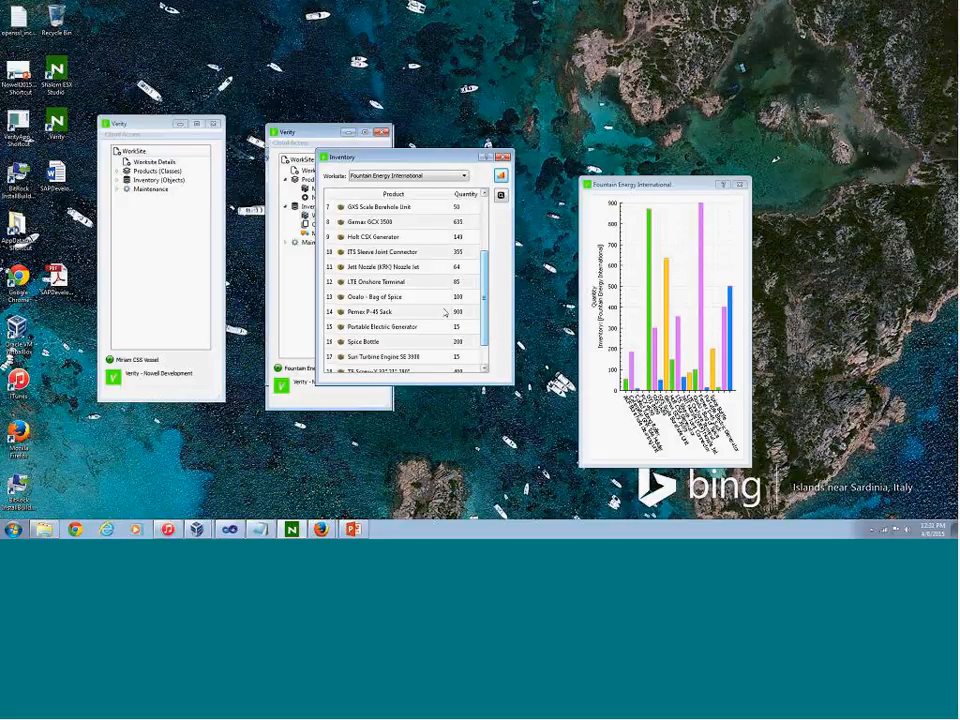
Check the collections list of the Miriam CSS Vessel instance, close it and shift that instance's window away from the inventory
{"action": "left_click", "coordinate": [118, 166]}
{"action": "left_click", "coordinate": [122, 134]}
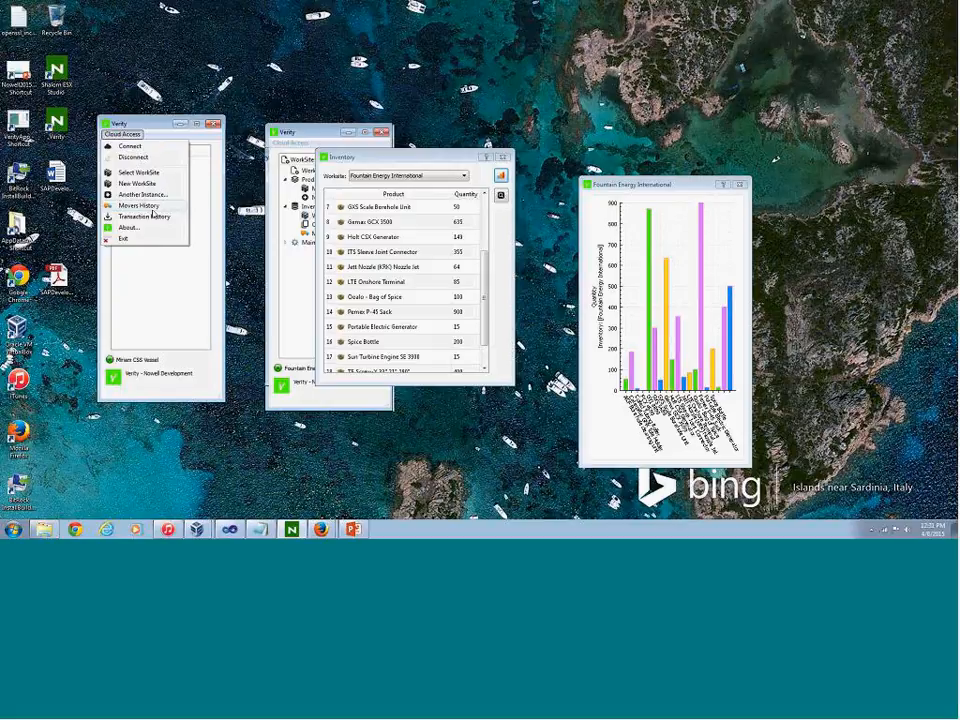
{"action": "left_click", "coordinate": [122, 147]}
{"action": "left_click", "coordinate": [117, 181]}
{"action": "double_click", "coordinate": [151, 199]}
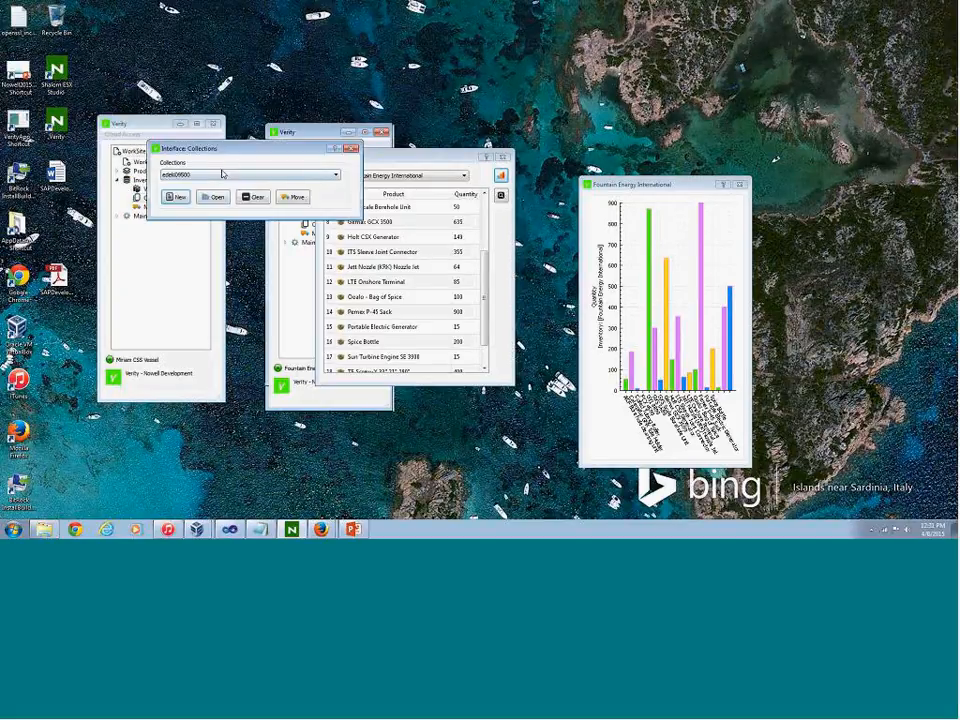
{"action": "left_click_drag", "start_coordinate": [208, 150], "coordinate": [112, 160]}
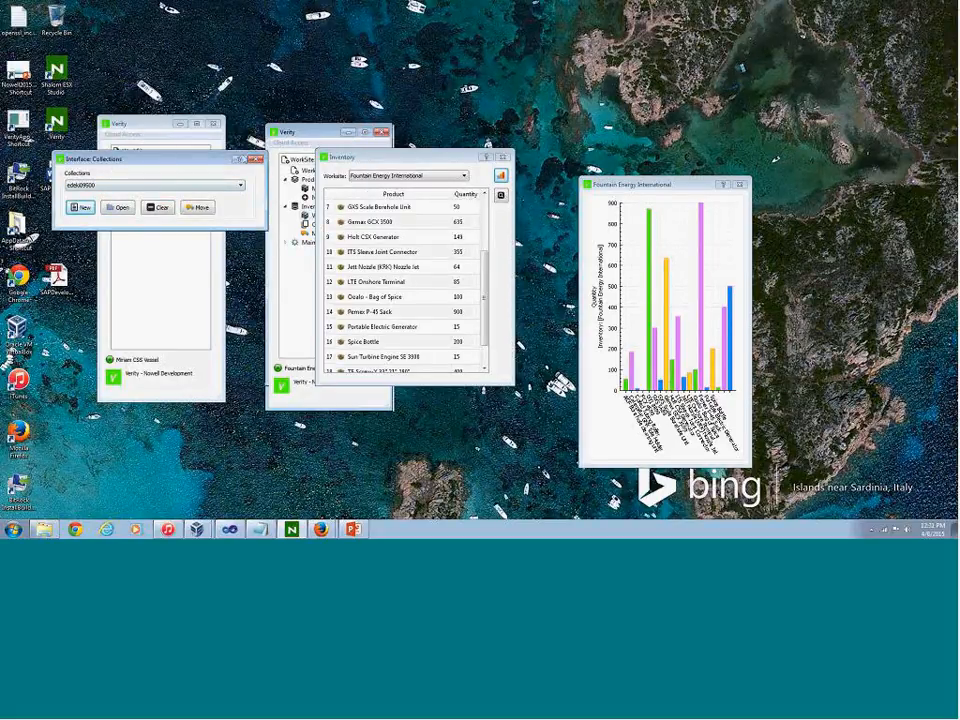
{"action": "left_click", "coordinate": [257, 160]}
{"action": "left_click_drag", "start_coordinate": [126, 127], "coordinate": [86, 125]}
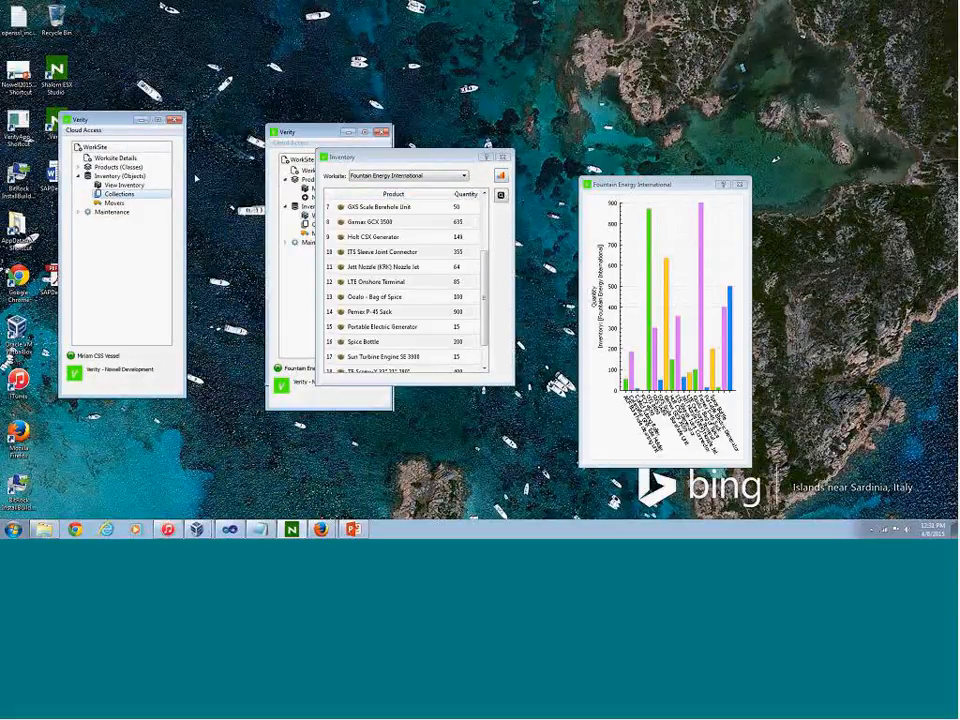
Open the edeki09500 collection set at Miriam CSS Vessel, check its products and quantities, and close the set
{"action": "double_click", "coordinate": [113, 194]}
{"action": "left_click_drag", "start_coordinate": [70, 223], "coordinate": [97, 158]}
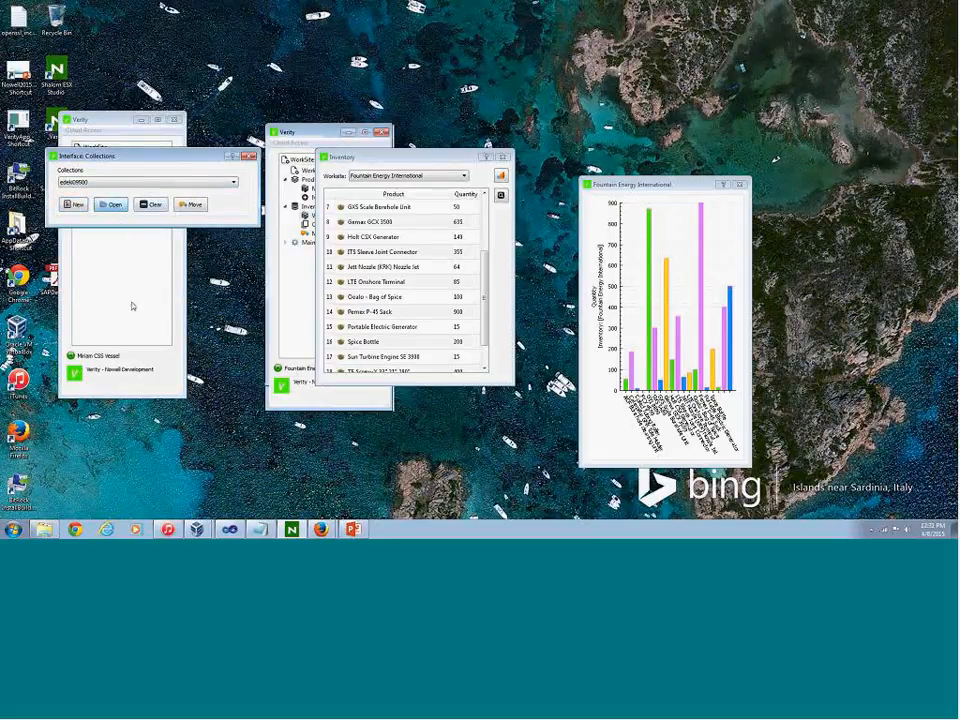
{"action": "left_click_drag", "start_coordinate": [166, 182], "coordinate": [110, 193]}
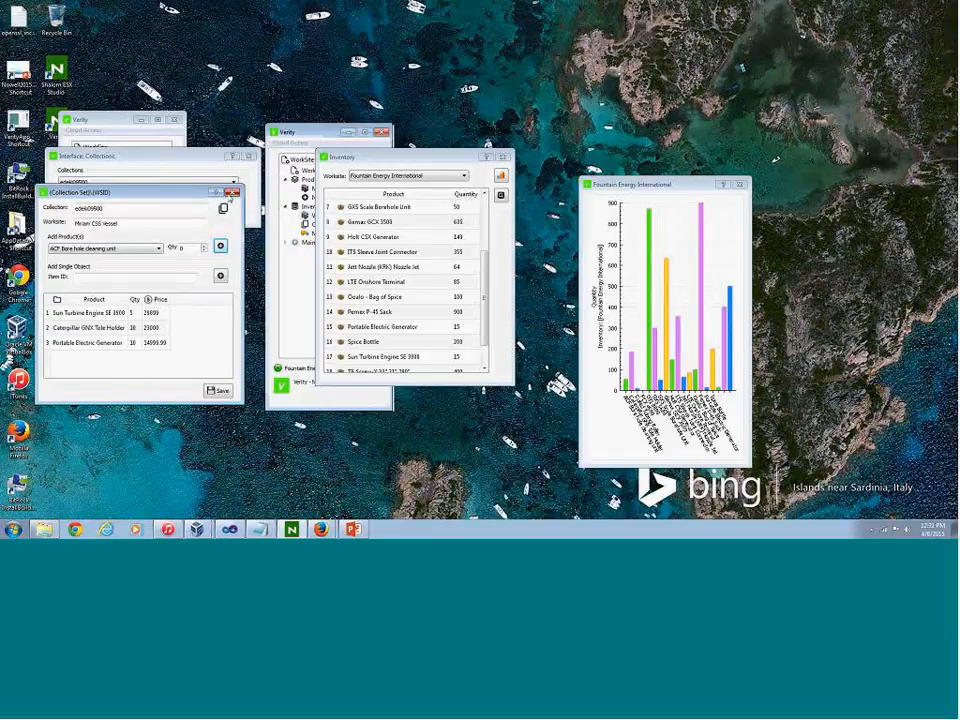
{"action": "left_click", "coordinate": [231, 192]}
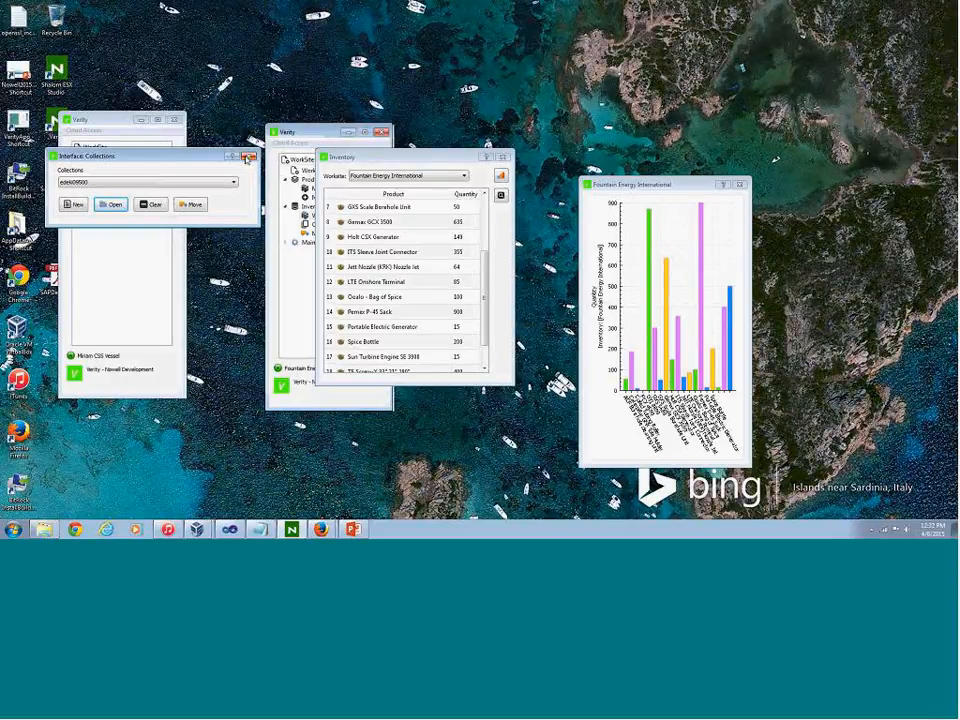
Close the Fountain Energy International chart, the collections window and the inventory list
{"action": "left_click", "coordinate": [740, 186]}
{"action": "left_click", "coordinate": [740, 185]}
{"action": "left_click", "coordinate": [248, 156]}
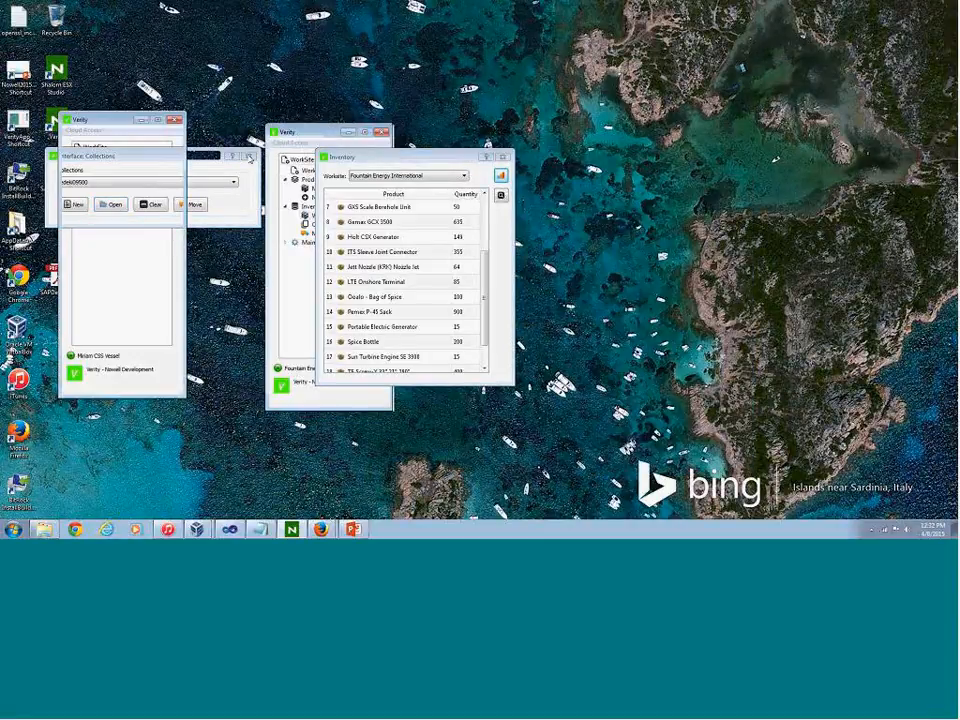
{"action": "left_click", "coordinate": [507, 160]}
{"action": "left_click", "coordinate": [290, 142]}
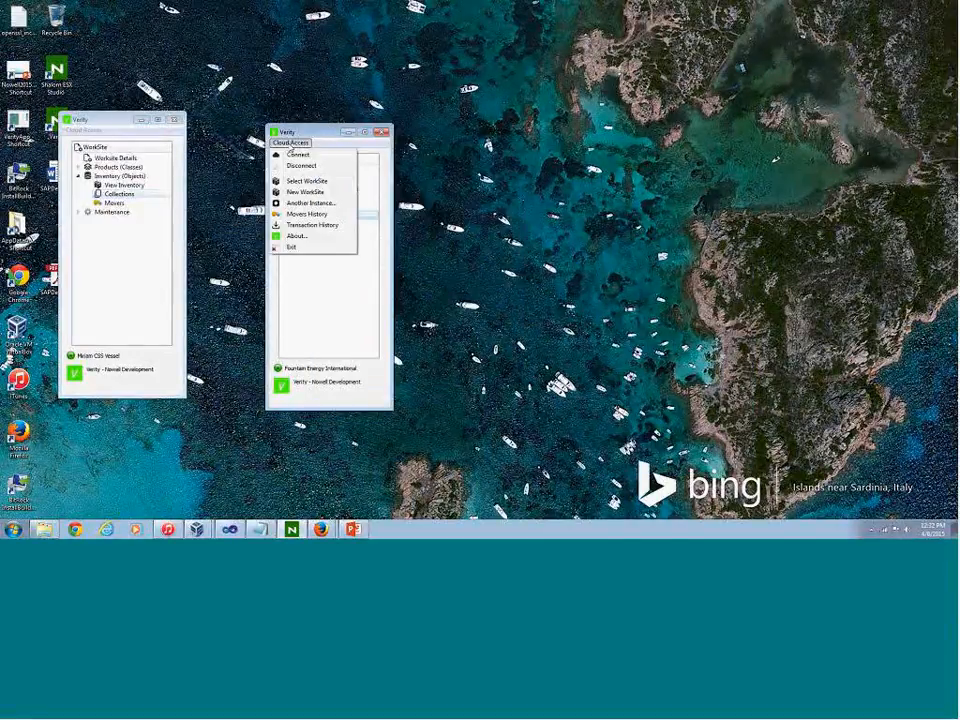
{"action": "left_click", "coordinate": [297, 215]}
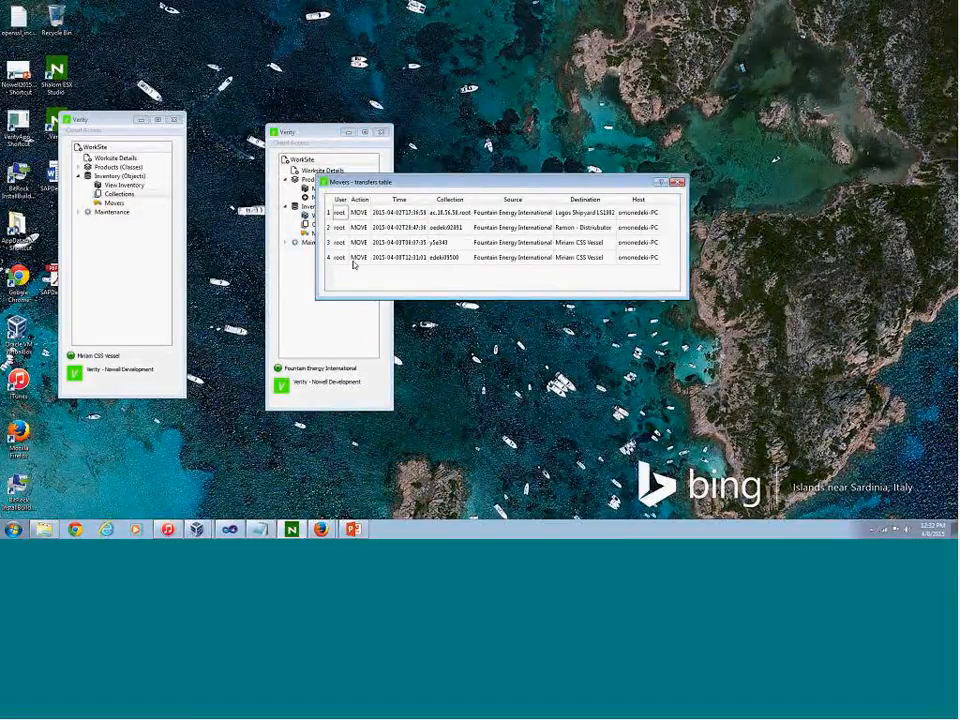
{"action": "left_click", "coordinate": [455, 258]}
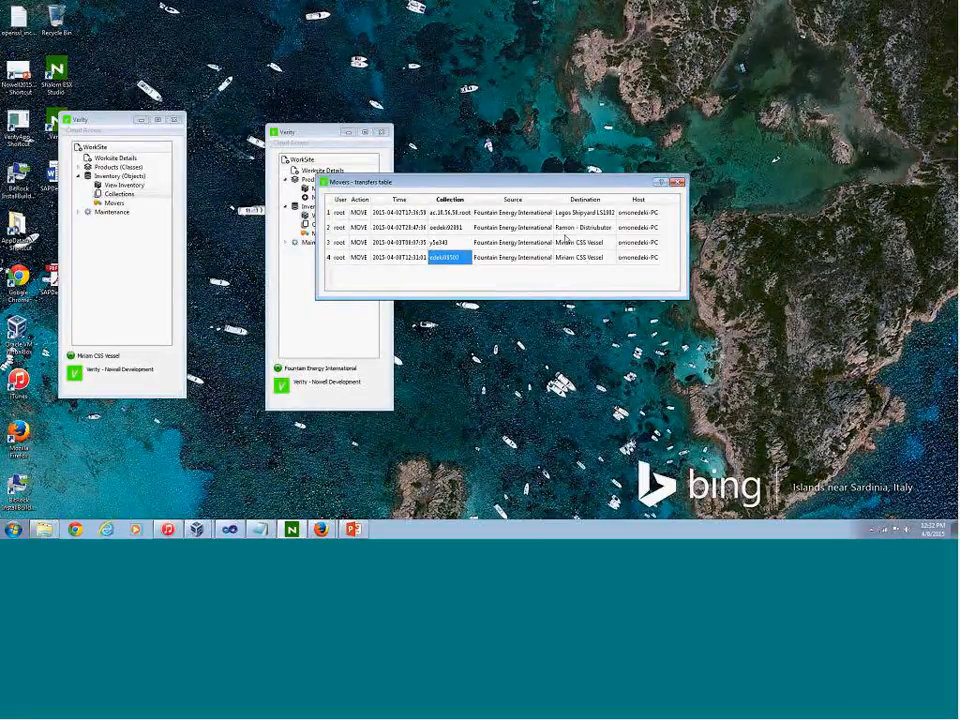
{"action": "left_click", "coordinate": [500, 258]}
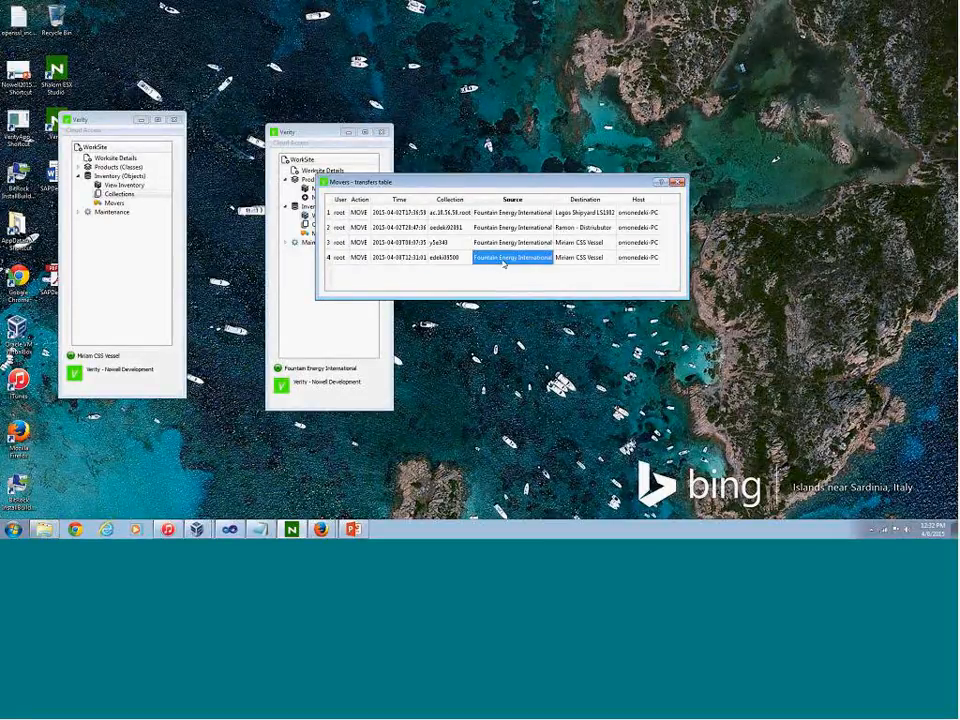
{"action": "left_click", "coordinate": [583, 259]}
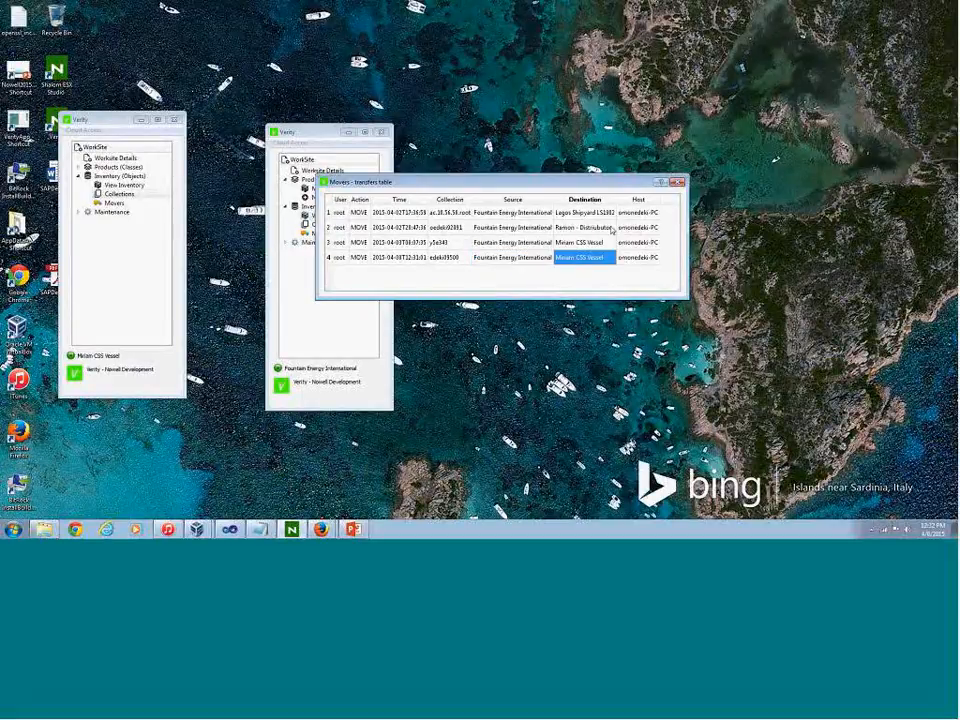
{"action": "left_click", "coordinate": [679, 183]}
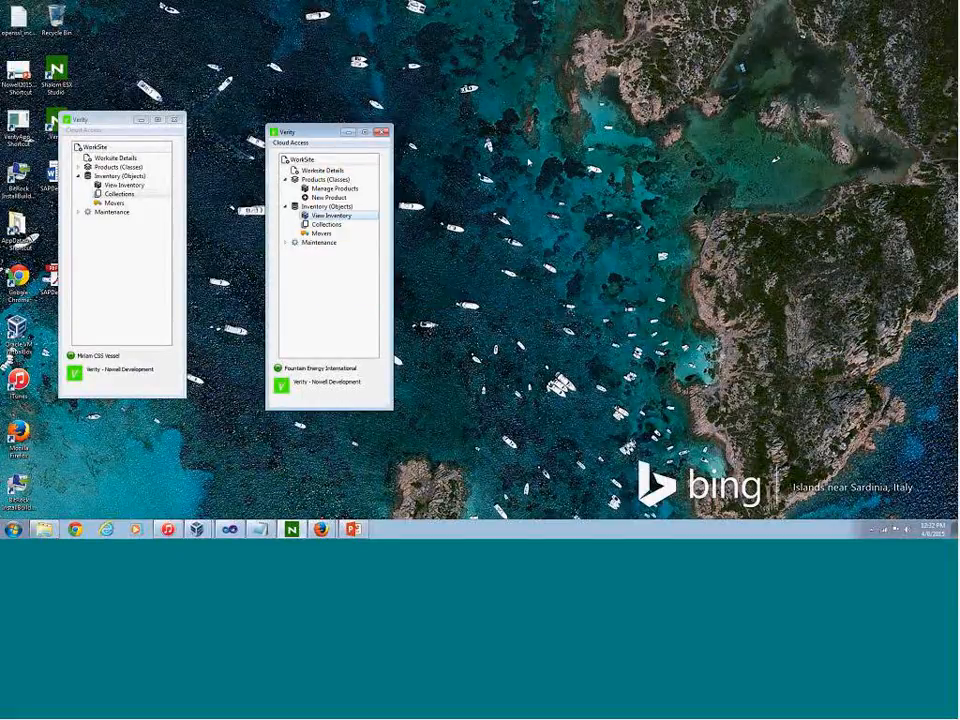
Close both Verity instances, relaunch Verity and reposition its window
{"action": "left_click", "coordinate": [382, 132]}
{"action": "left_click", "coordinate": [174, 120]}
{"action": "double_click", "coordinate": [20, 125]}
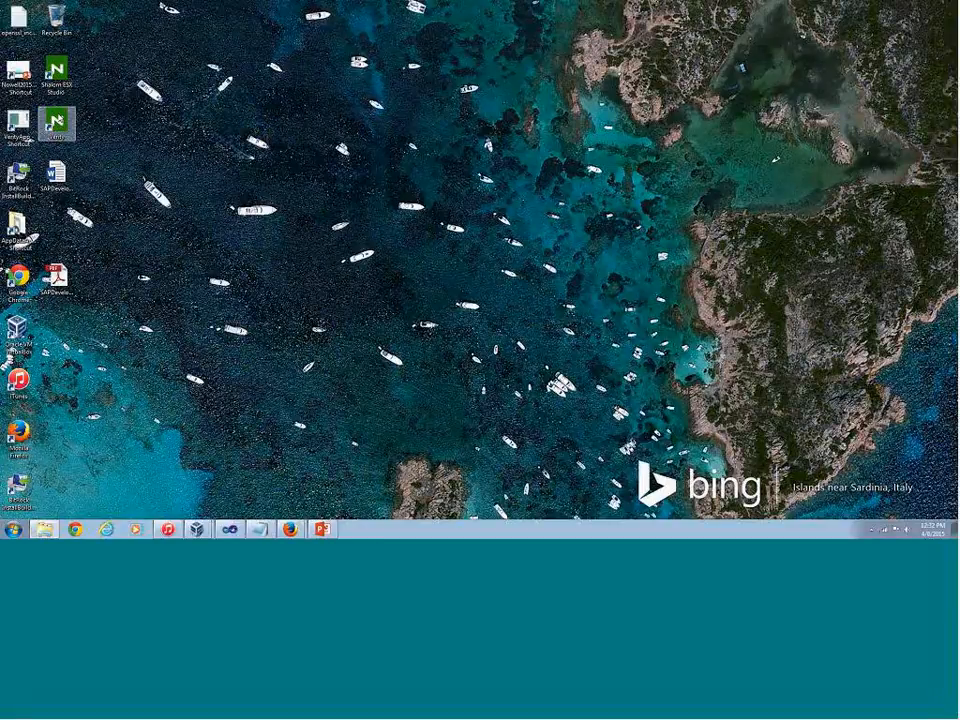
{"action": "left_click", "coordinate": [537, 298]}
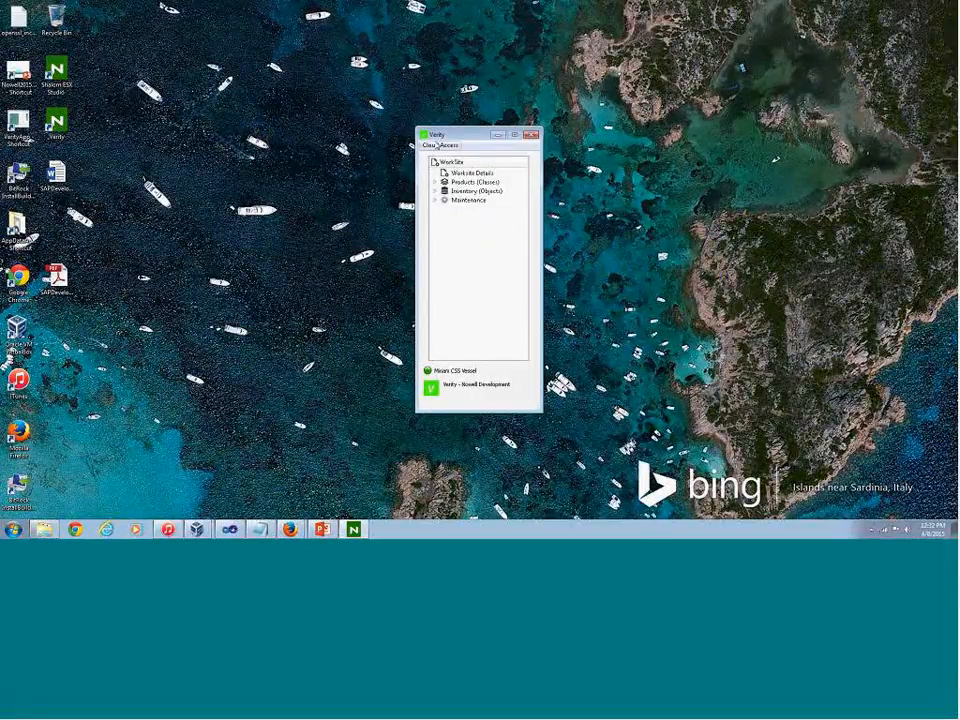
{"action": "left_click_drag", "start_coordinate": [439, 135], "coordinate": [297, 117]}
Start a new worksite named South Brazil Dockyard
{"action": "left_click", "coordinate": [298, 129]}
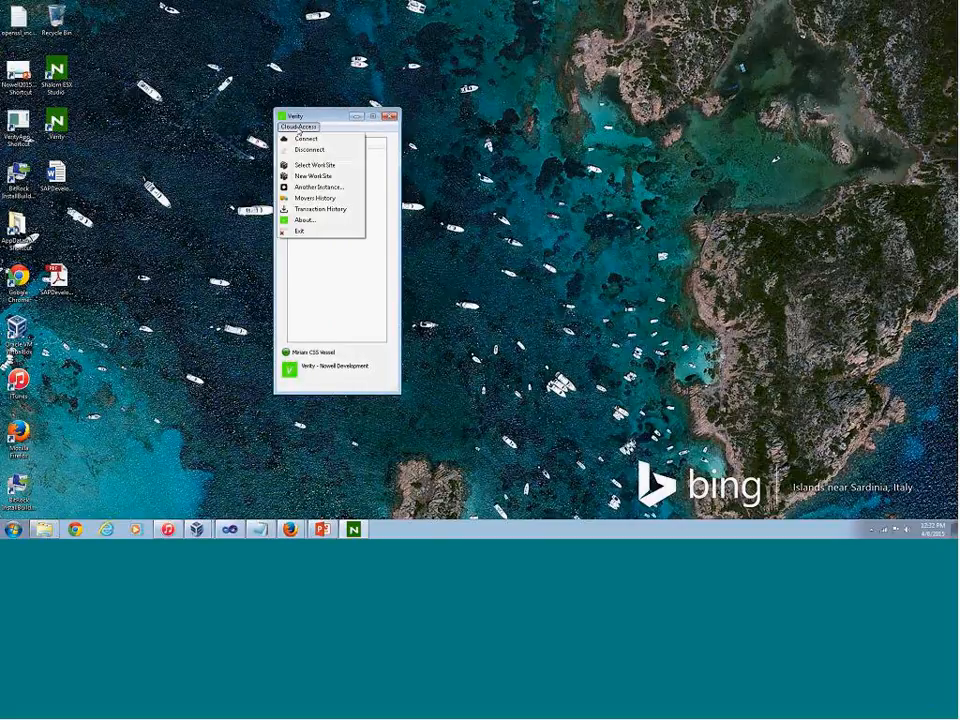
{"action": "left_click", "coordinate": [320, 176]}
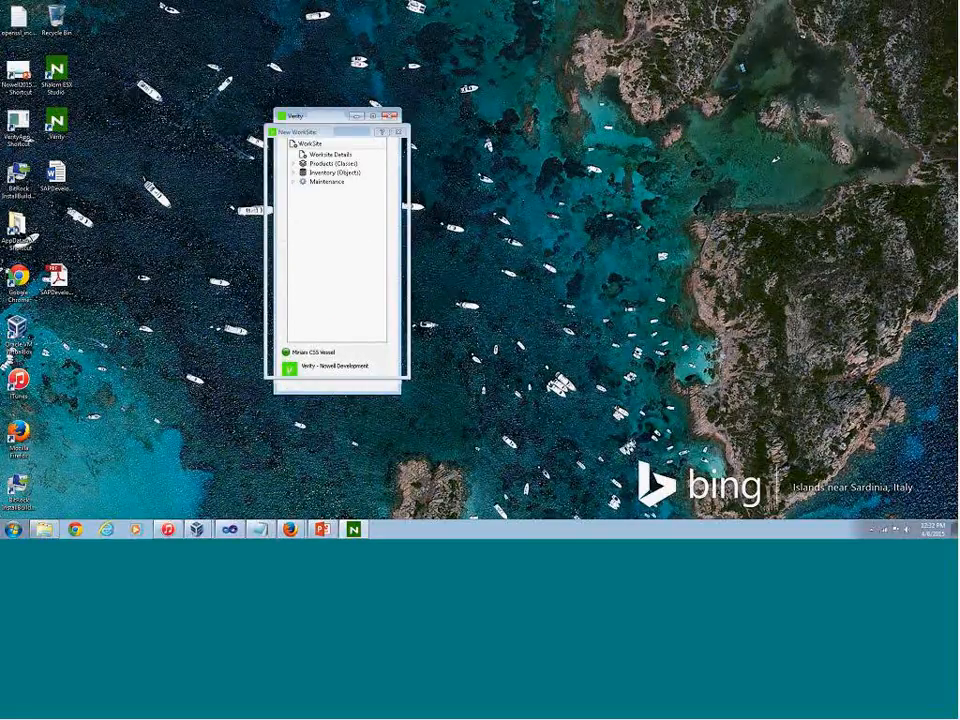
{"action": "left_click_drag", "start_coordinate": [400, 140], "coordinate": [608, 150]}
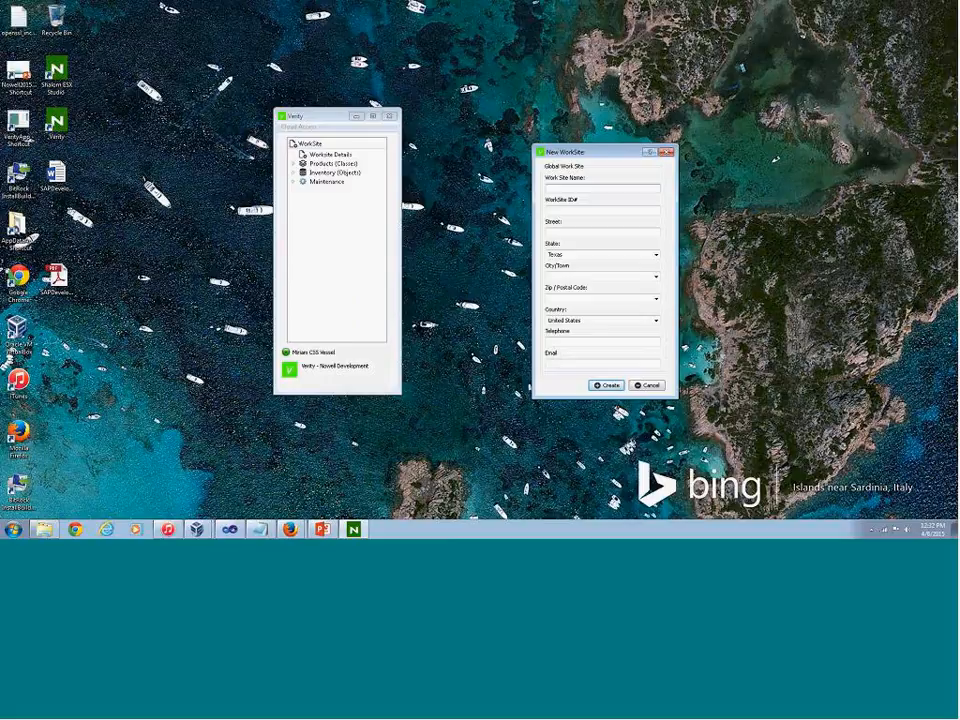
{"action": "left_click", "coordinate": [575, 189]}
{"action": "type", "text": "South Brazil Dockyard"}
{"action": "key", "text": "Tab"}
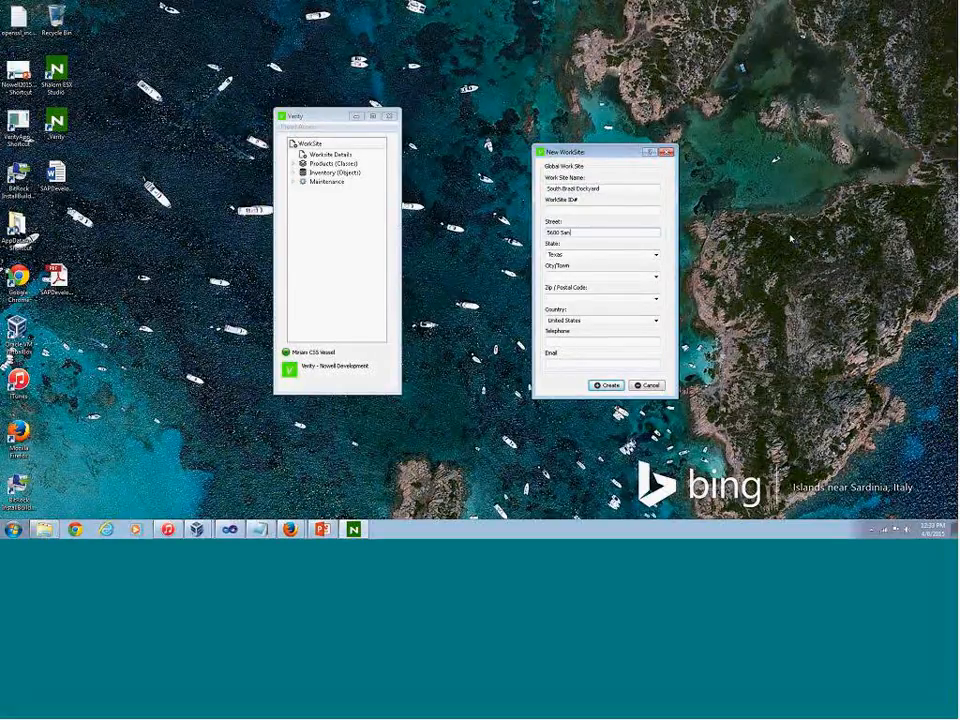
Fill in the new worksite's street, state, city and postal code, and set its country to Brazil
{"action": "key", "text": "Tab"}
{"action": "type", "text": "San Paulo"}
{"action": "key", "text": "Tab"}
{"action": "type", "text": "S"}
{"action": "type", "text": "Paul7878787"}
{"action": "key", "text": "Tab"}
{"action": "type", "text": "Bra"}
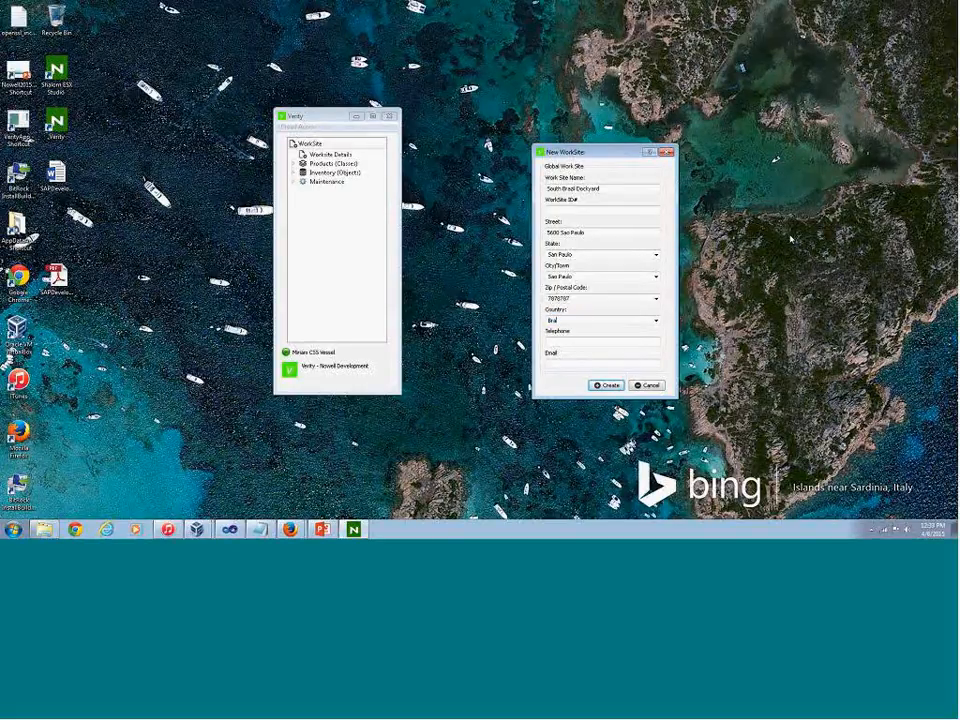
Enter the worksite's telephone number, set its email to na, and create the worksite
{"action": "key", "text": "Tab"}
{"action": "key", "text": "Tab"}
{"action": "type", "text": "na"}
{"action": "left_click", "coordinate": [610, 386]}
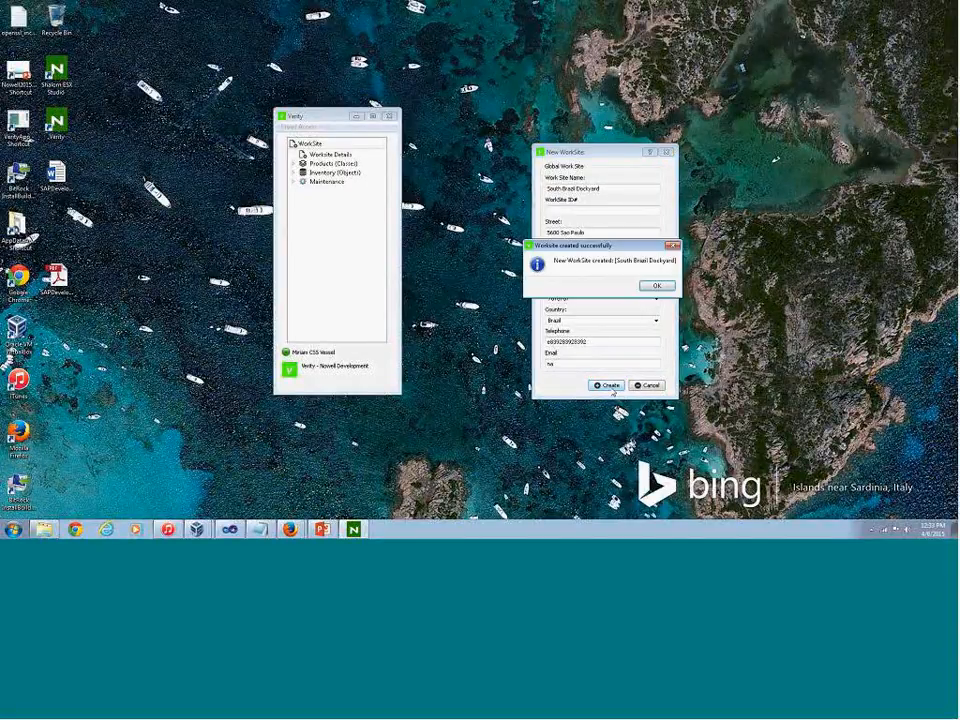
{"action": "left_click", "coordinate": [657, 287]}
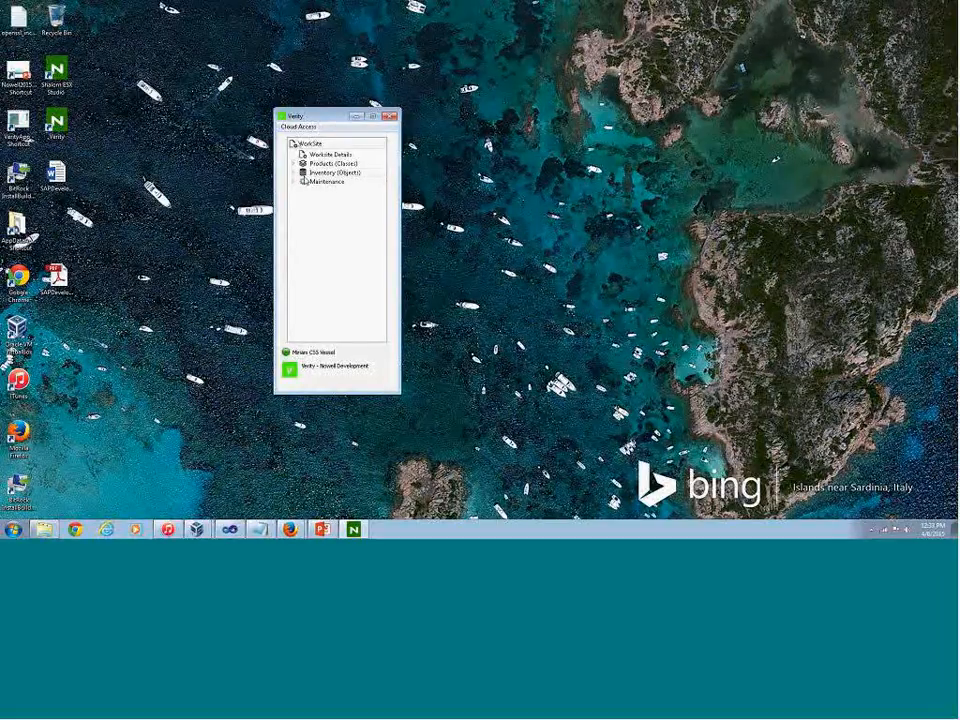
Move the saved collection from Miriam CSS Vessel to South Brazil Dockyard and close the collections interface
{"action": "left_click", "coordinate": [293, 173]}
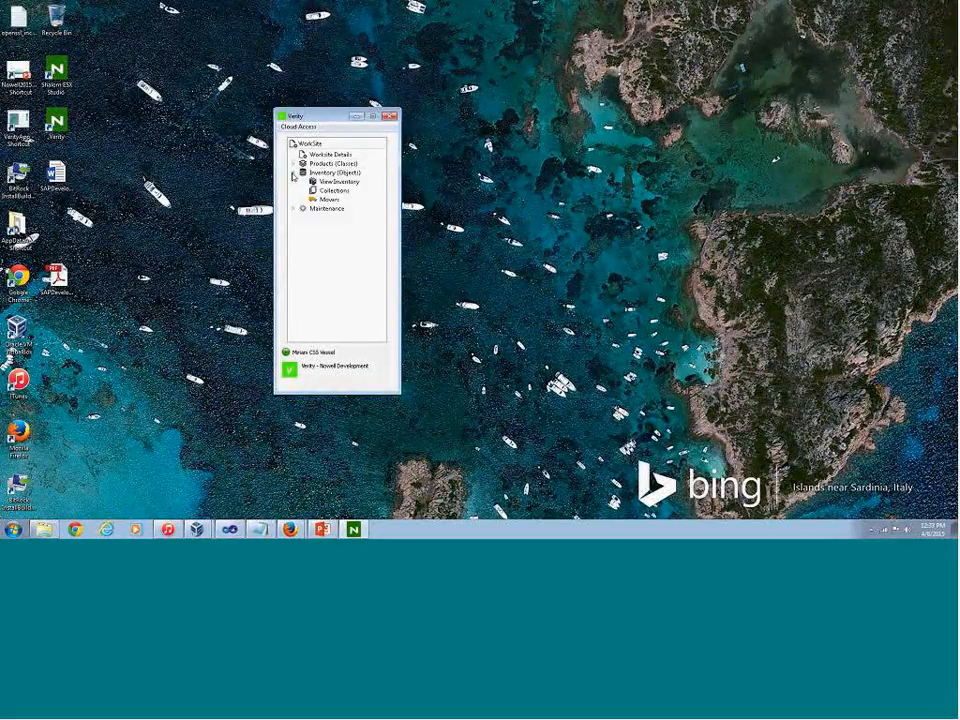
{"action": "double_click", "coordinate": [325, 190]}
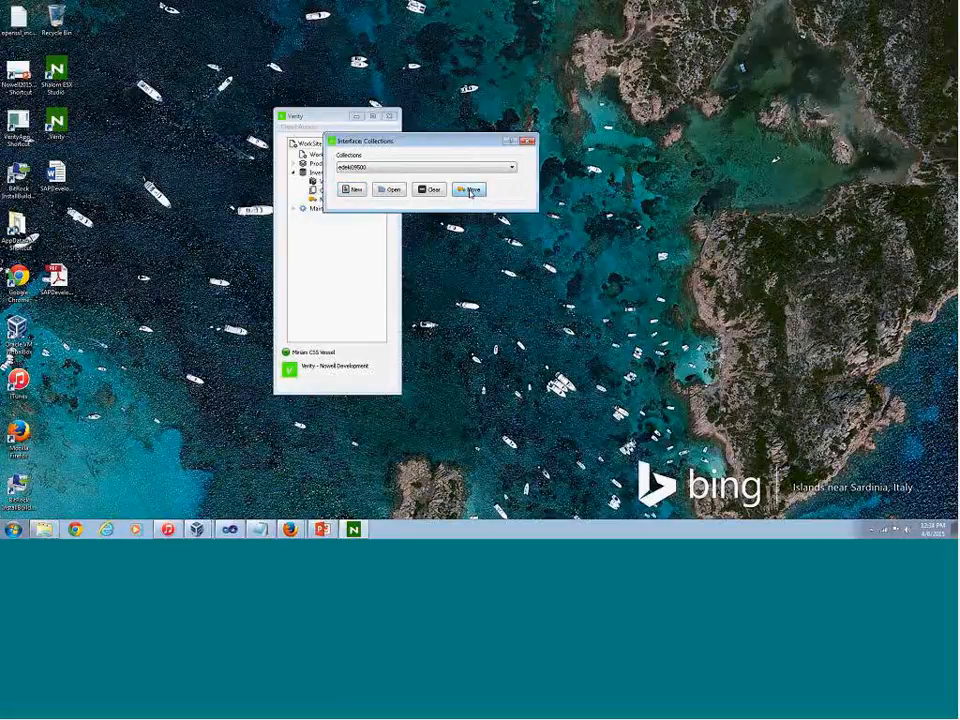
{"action": "left_click", "coordinate": [471, 191]}
{"action": "left_click", "coordinate": [469, 182]}
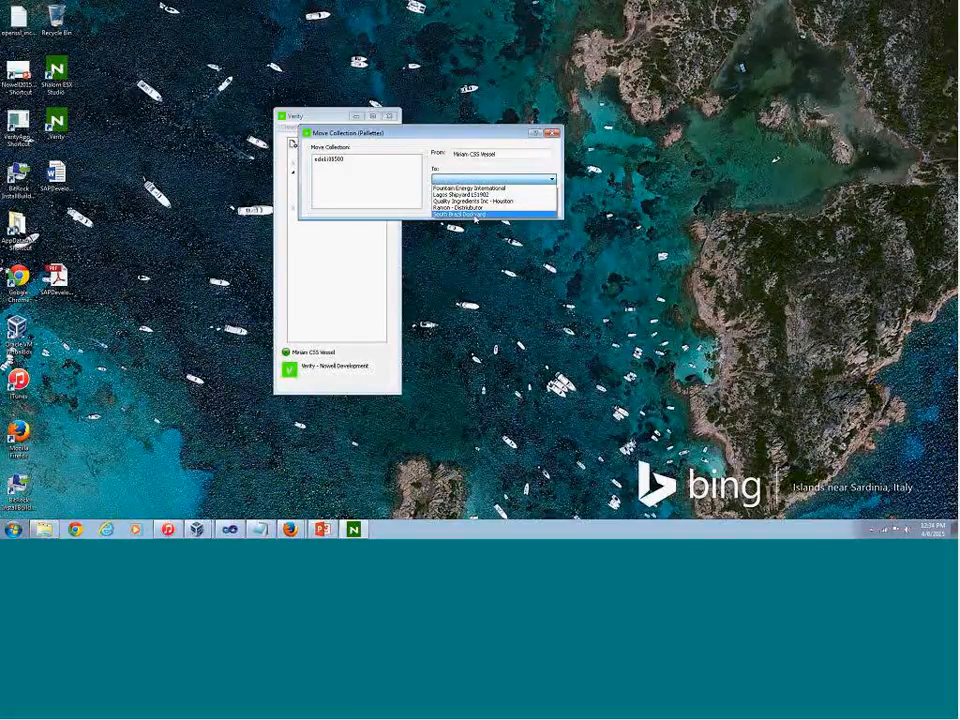
{"action": "left_click", "coordinate": [474, 215]}
{"action": "left_click", "coordinate": [455, 203]}
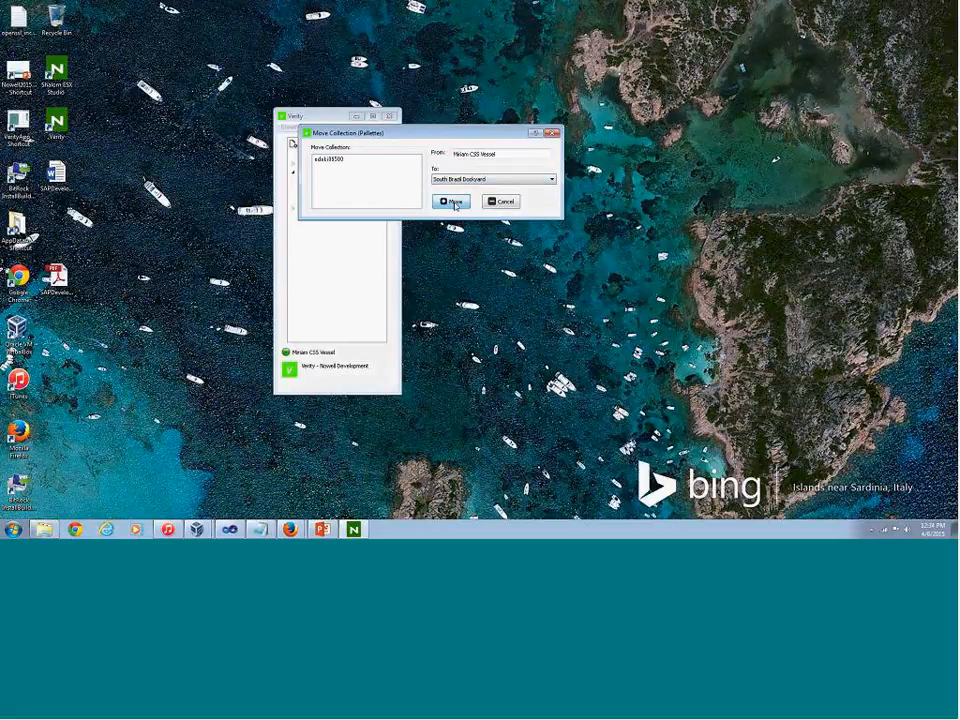
{"action": "left_click", "coordinate": [461, 188]}
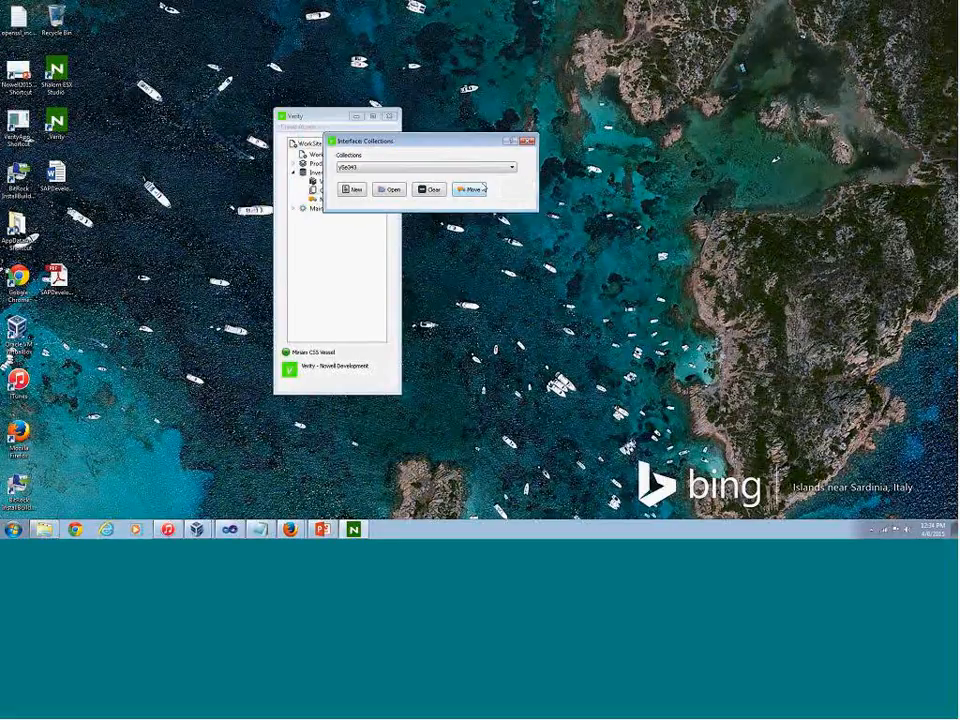
{"action": "left_click", "coordinate": [524, 142]}
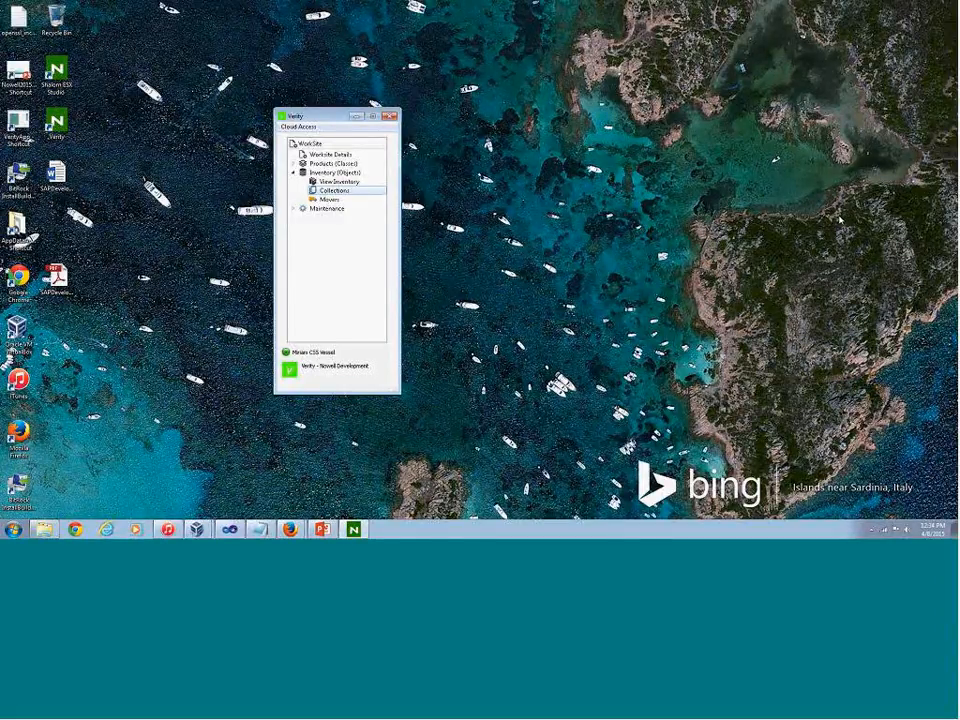
View the Miriam CSS Vessel inventory, reposition its window and dismiss the quantity chart
{"action": "left_click", "coordinate": [338, 181]}
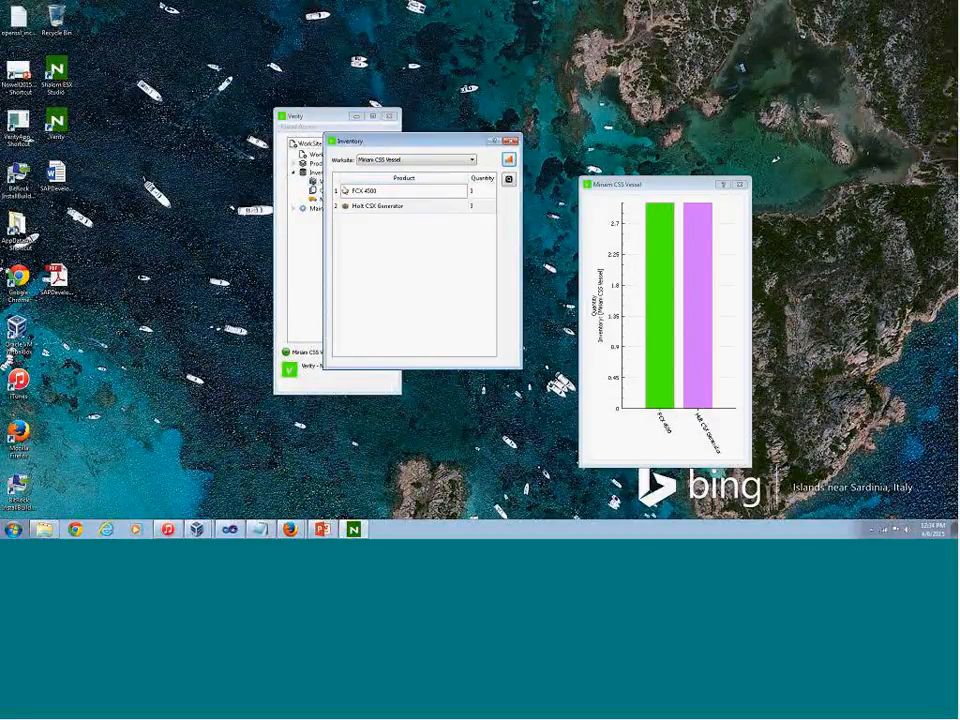
{"action": "left_click_drag", "start_coordinate": [345, 143], "coordinate": [411, 178]}
{"action": "left_click", "coordinate": [740, 185]}
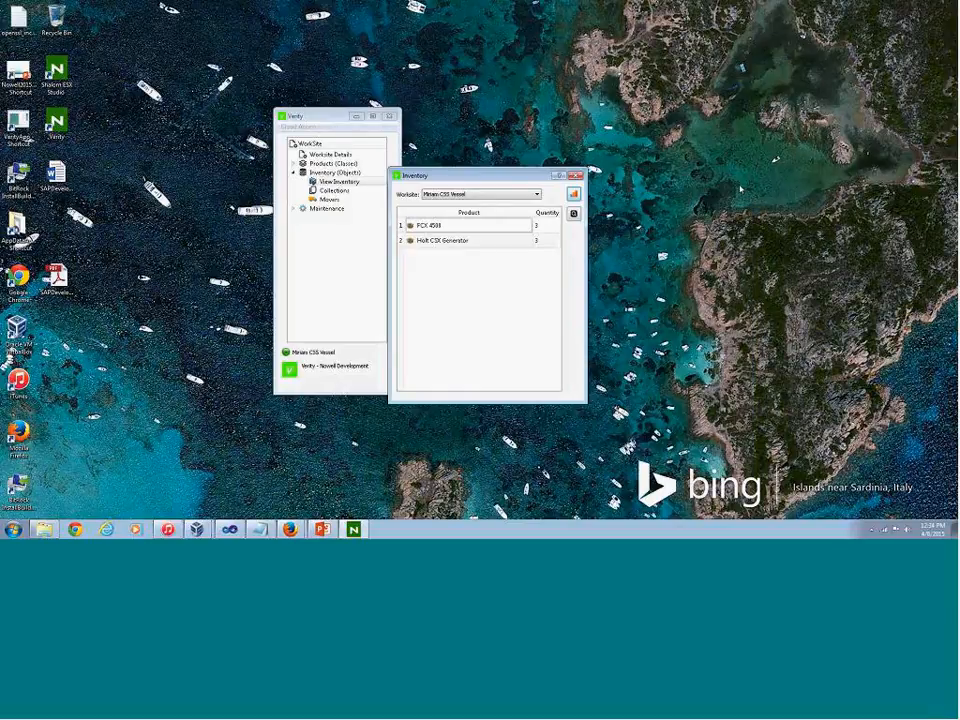
Start another Verity instance on the South Brazil Dockyard worksite and place its window beside the first
{"action": "left_click", "coordinate": [298, 126]}
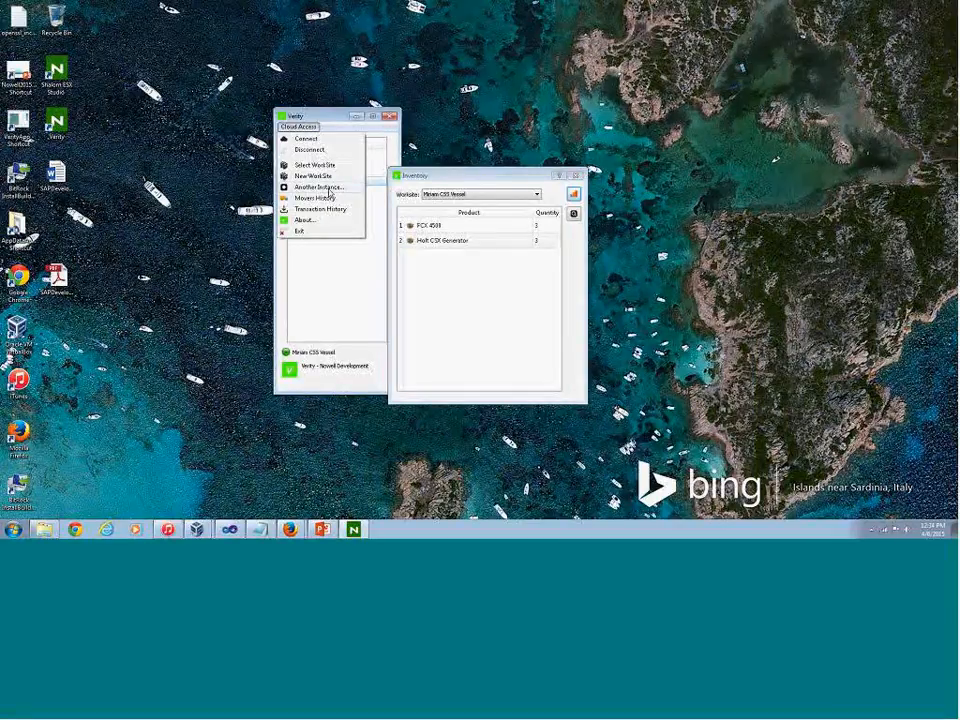
{"action": "left_click", "coordinate": [328, 188]}
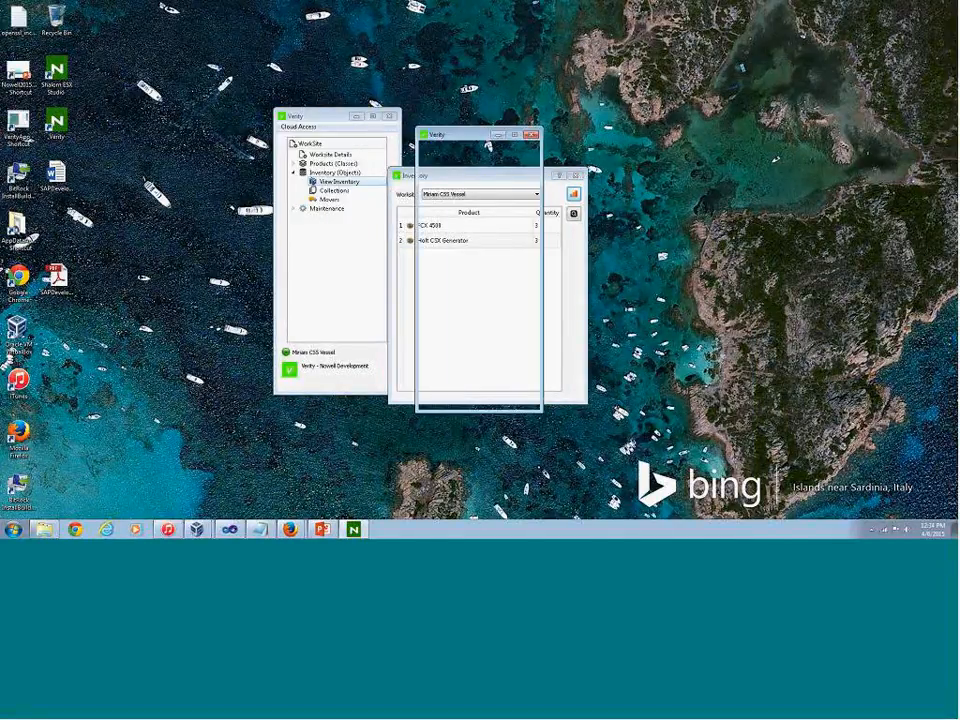
{"action": "left_click", "coordinate": [470, 191]}
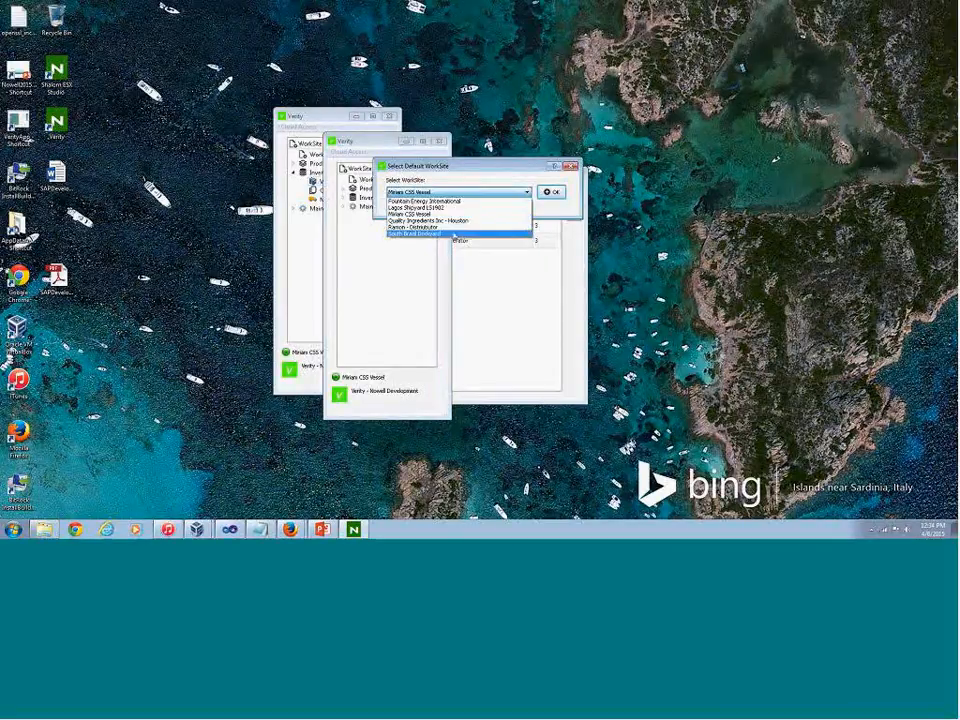
{"action": "left_click", "coordinate": [455, 234]}
{"action": "left_click", "coordinate": [551, 191]}
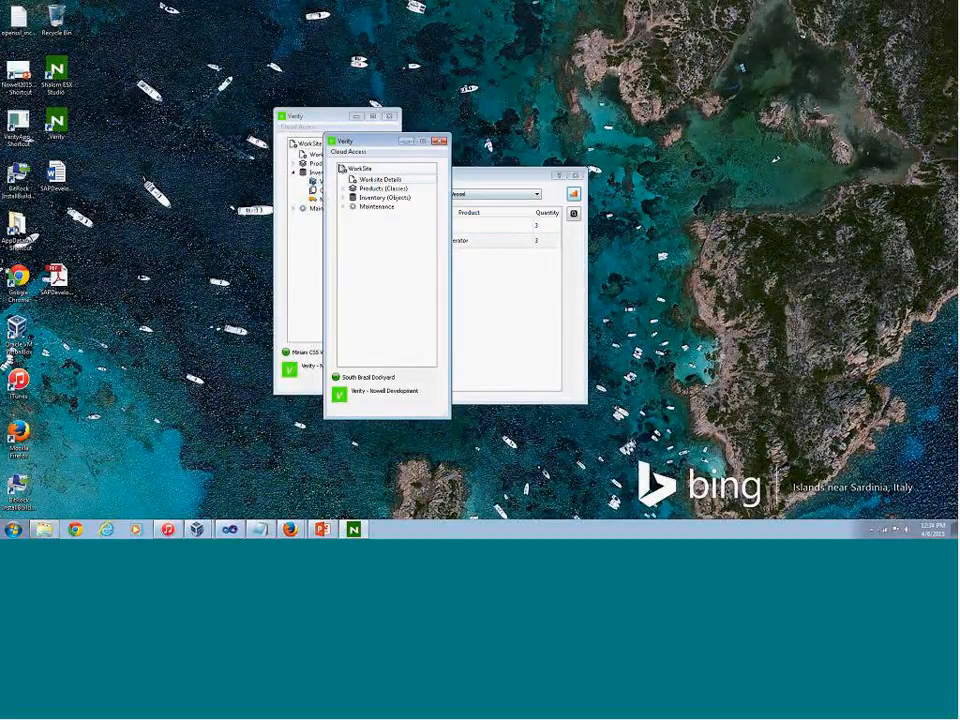
{"action": "left_click_drag", "start_coordinate": [341, 142], "coordinate": [130, 106]}
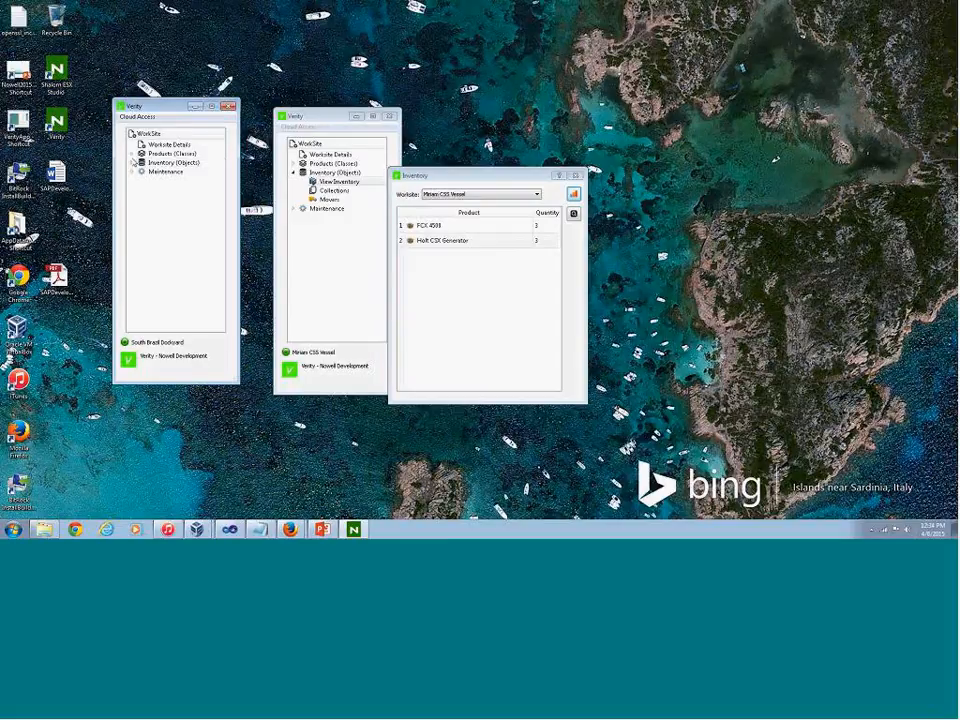
Review South Brazil Dockyard's worksite details and expand its product and inventory options
{"action": "double_click", "coordinate": [162, 144]}
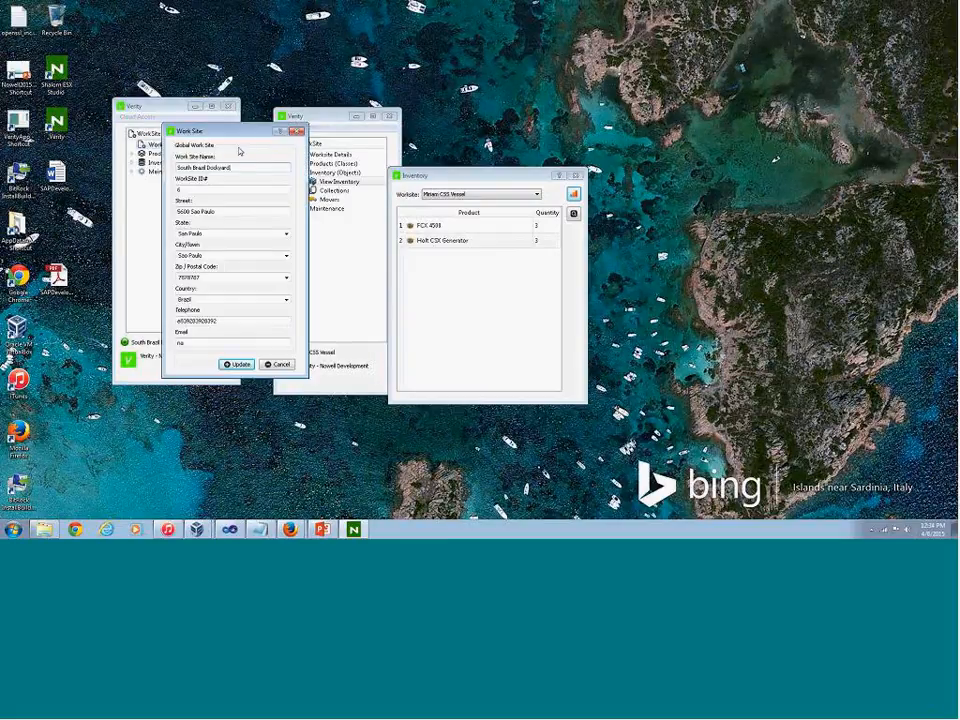
{"action": "left_click", "coordinate": [297, 131]}
{"action": "left_click", "coordinate": [131, 153]}
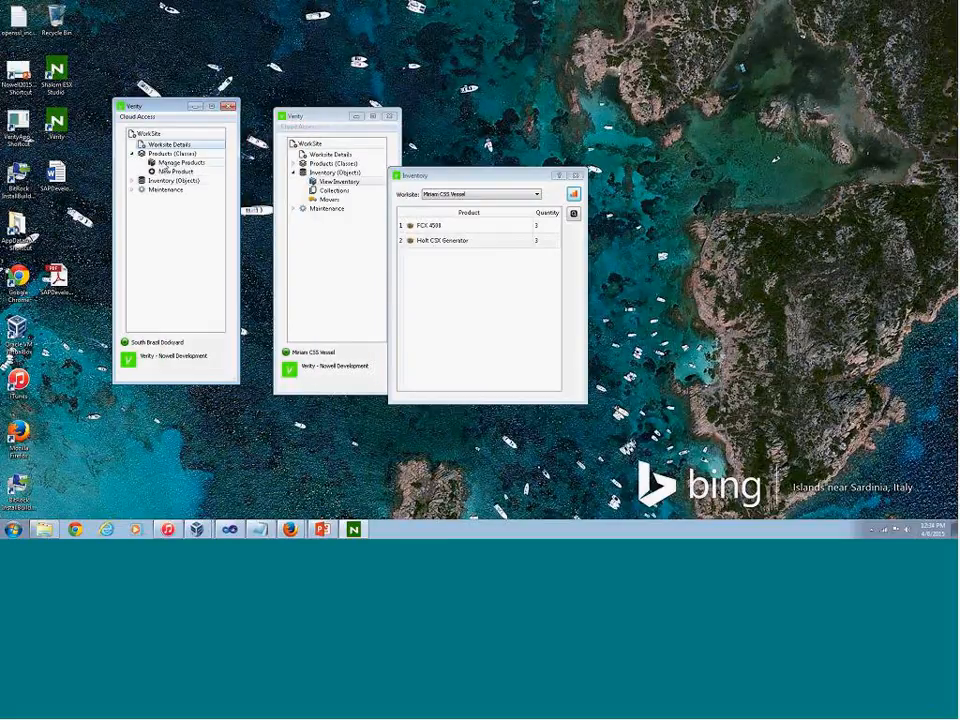
{"action": "left_click", "coordinate": [131, 180]}
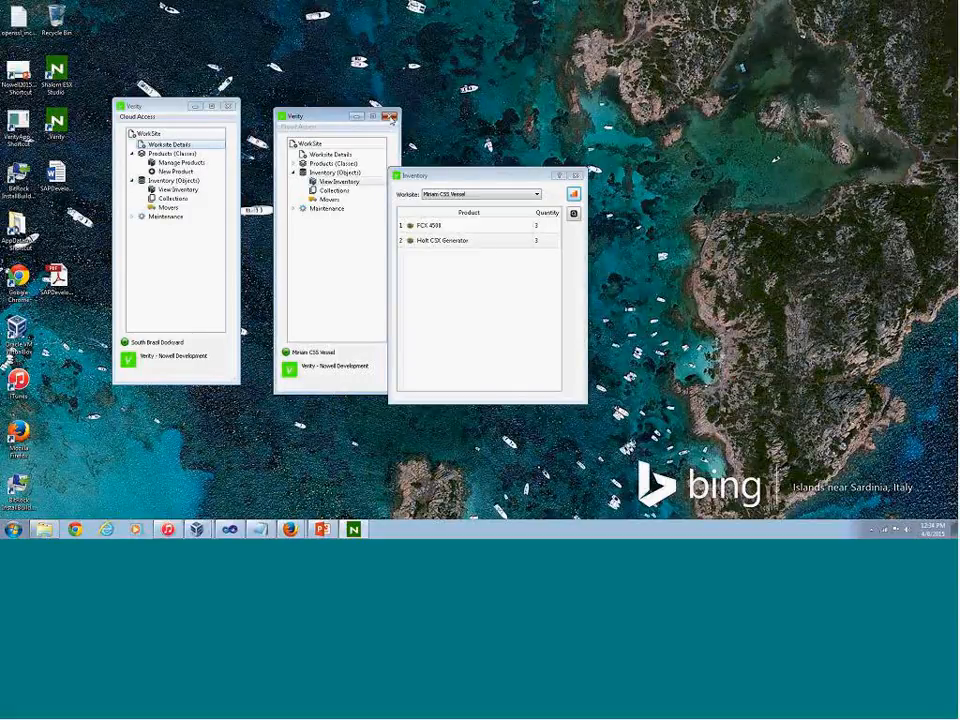
Close both Verity instances, relaunch Verity and connect with South Brazil Dockyard as the worksite
{"action": "left_click", "coordinate": [390, 118]}
{"action": "left_click", "coordinate": [228, 106]}
{"action": "double_click", "coordinate": [57, 123]}
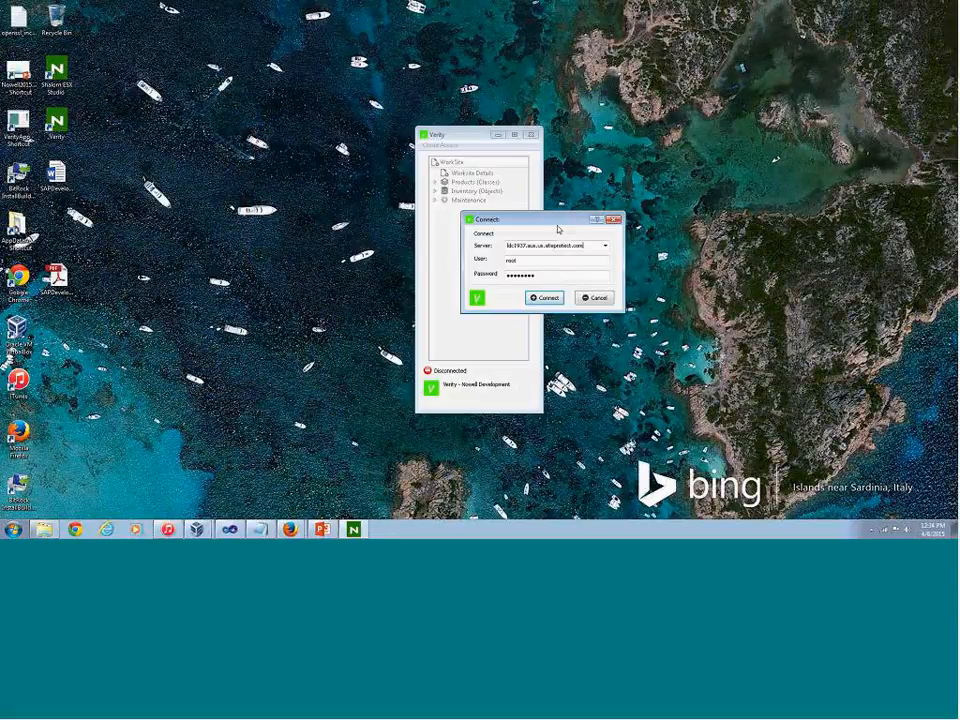
{"action": "left_click", "coordinate": [545, 298]}
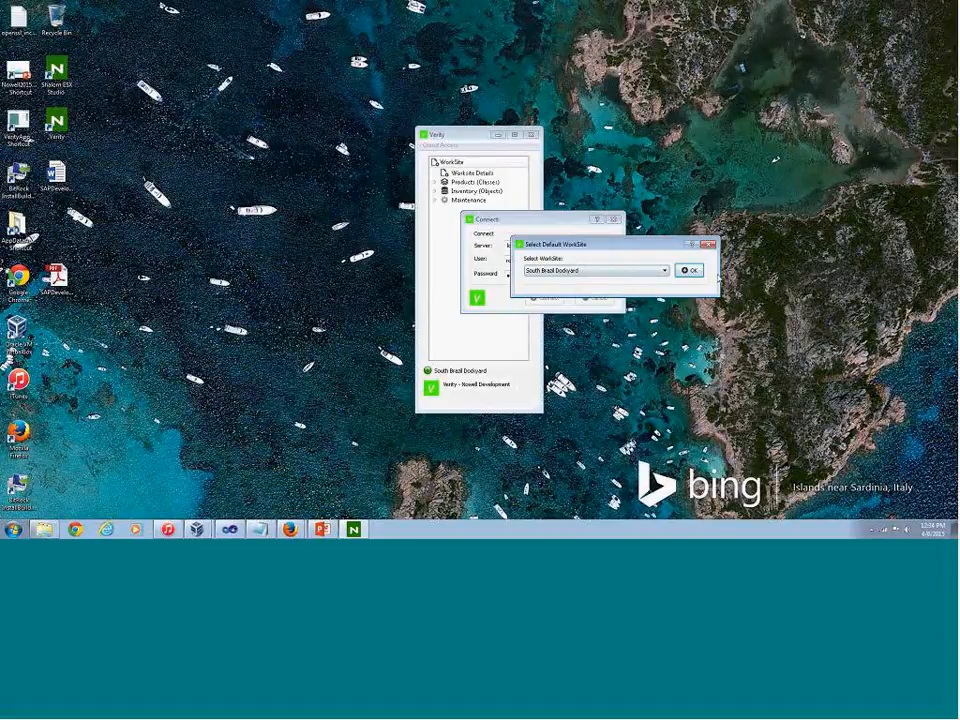
{"action": "left_click", "coordinate": [688, 270]}
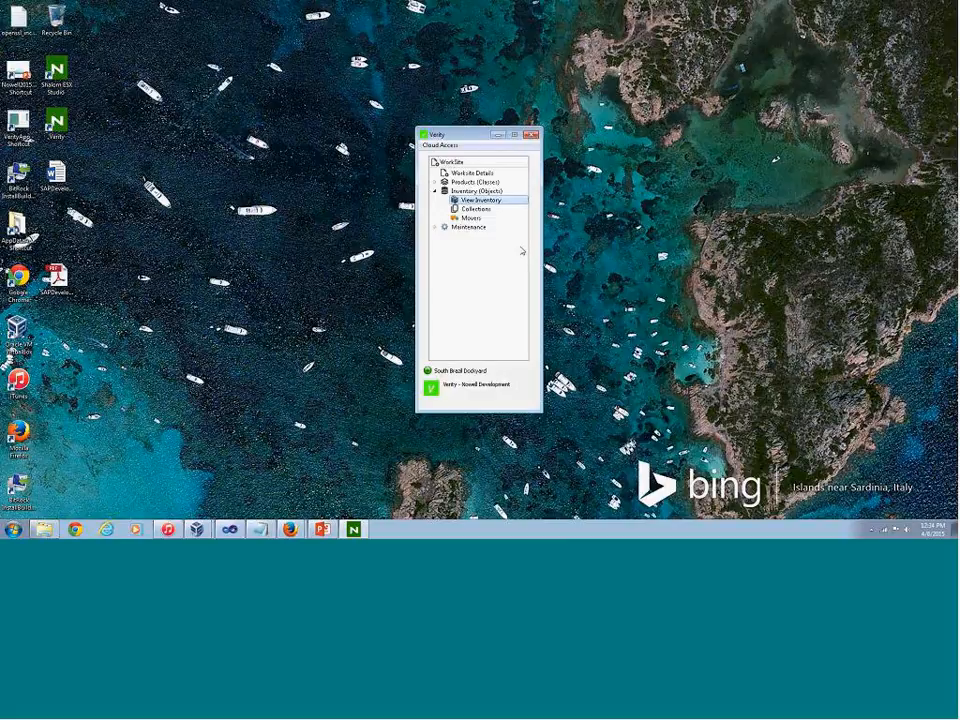
Examine the South Brazil Dockyard inventory, including the Caterpillar GNX Tole Holder entry, and close it
{"action": "left_click_drag", "start_coordinate": [497, 163], "coordinate": [323, 161]}
{"action": "left_click", "coordinate": [386, 207]}
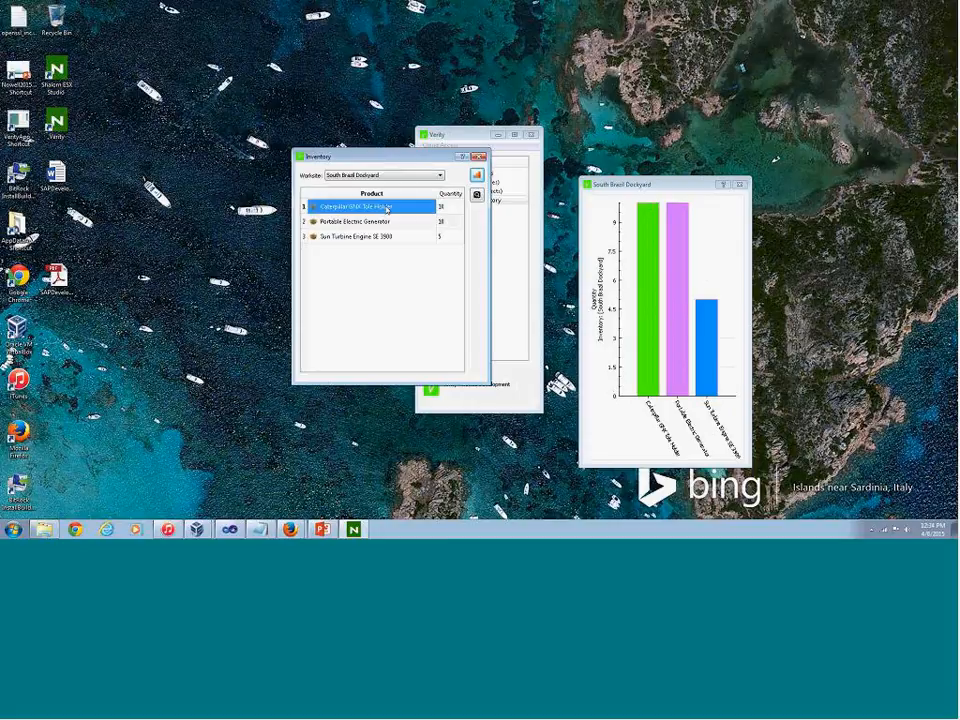
{"action": "double_click", "coordinate": [386, 207]}
{"action": "left_click", "coordinate": [476, 182]}
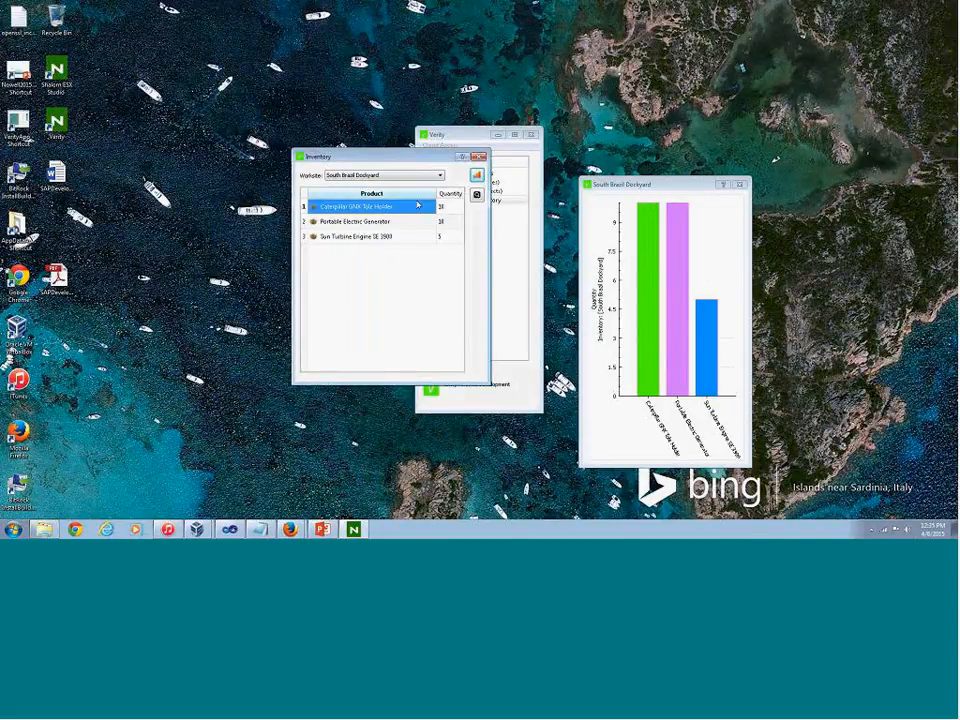
{"action": "left_click", "coordinate": [480, 157]}
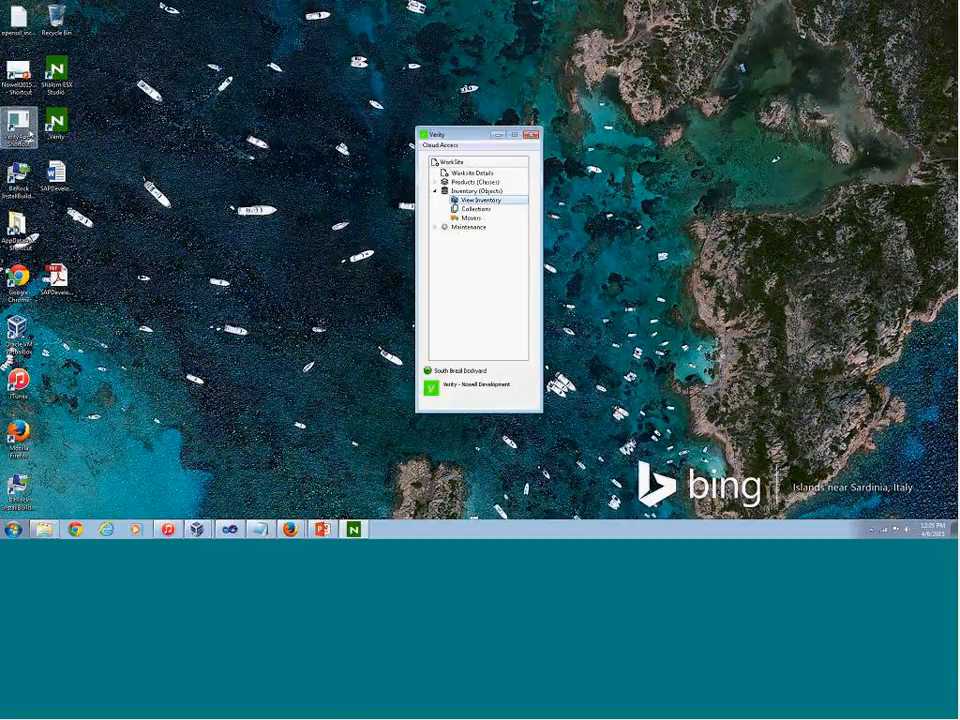
Launch a second Verity instance and connect with Fountain Energy International as its worksite
{"action": "double_click", "coordinate": [62, 122]}
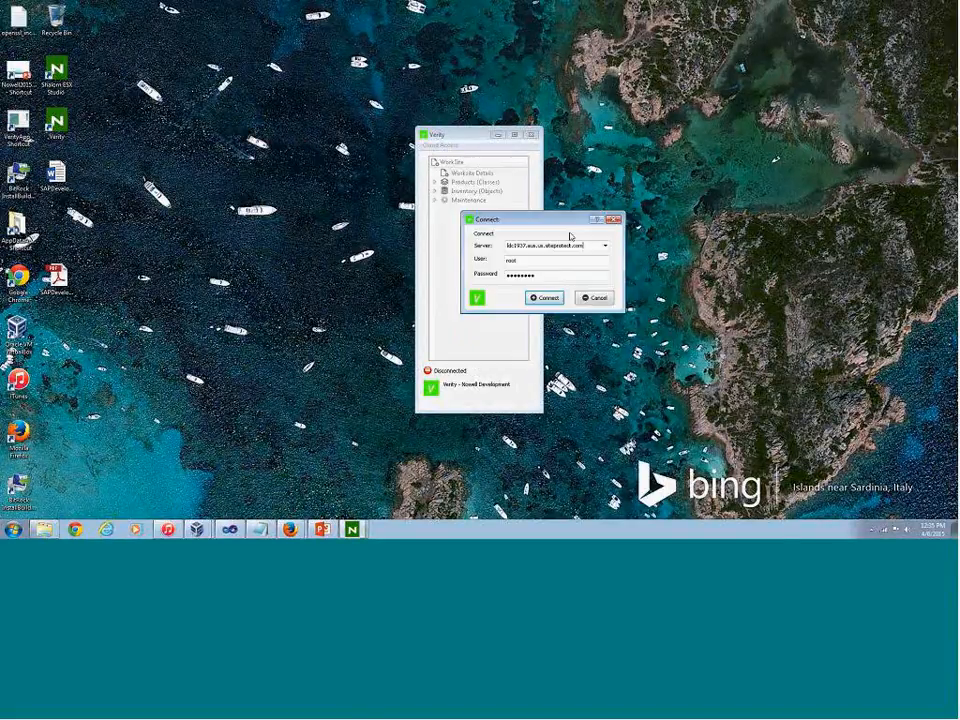
{"action": "left_click", "coordinate": [540, 299]}
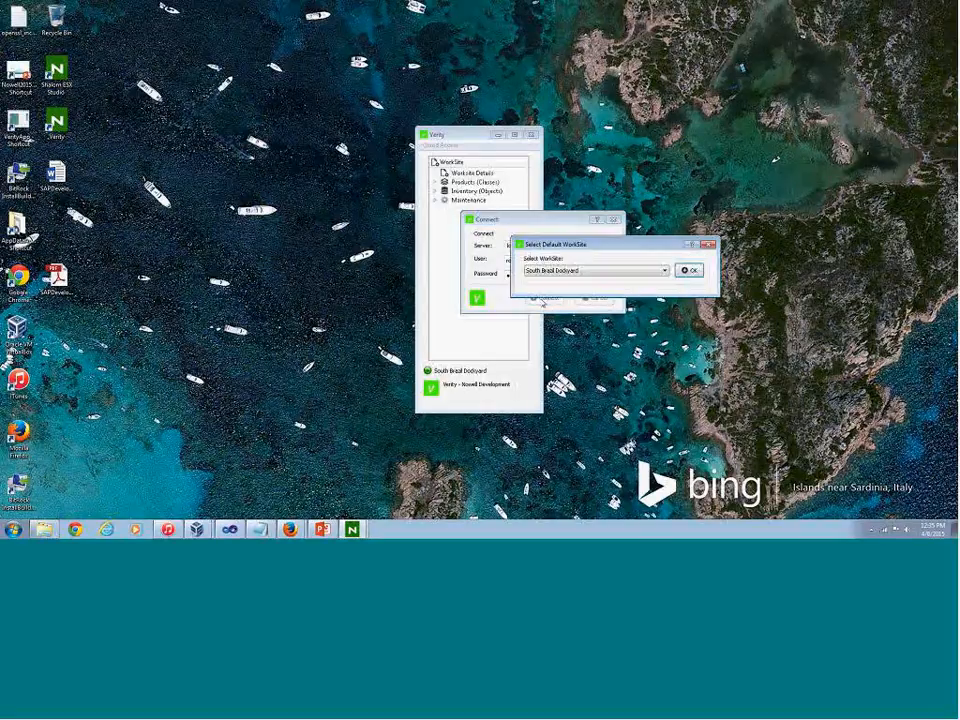
{"action": "left_click", "coordinate": [662, 270]}
{"action": "left_click", "coordinate": [625, 281]}
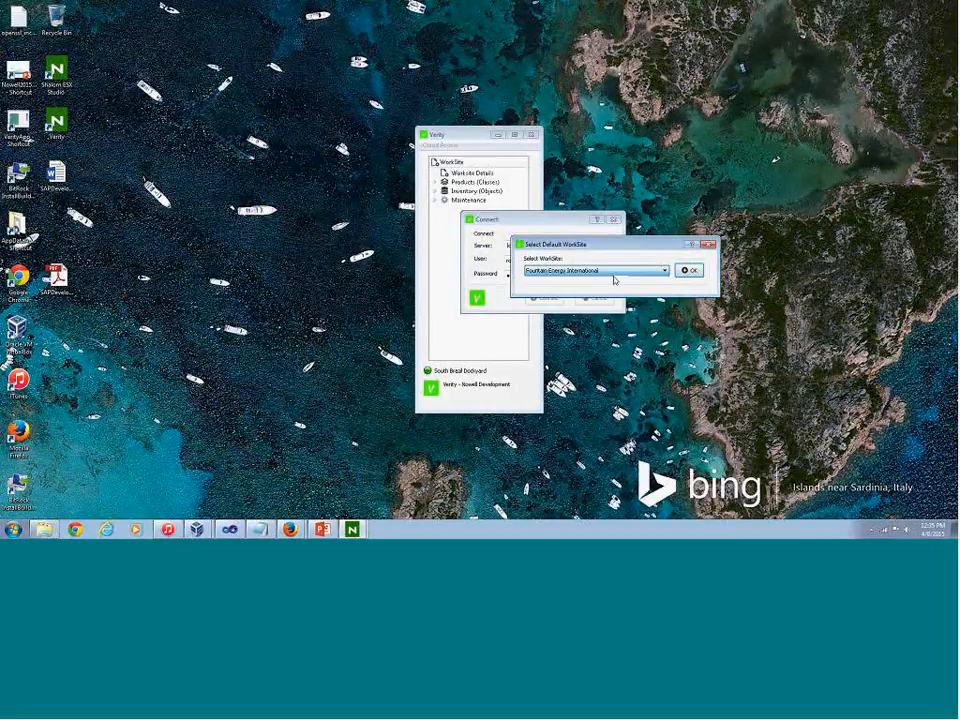
{"action": "left_click", "coordinate": [688, 270]}
Arrange the two Verity windows side by side and expand Fountain Energy International's inventory and maintenance options
{"action": "left_click_drag", "start_coordinate": [430, 134], "coordinate": [572, 103]}
{"action": "left_click", "coordinate": [205, 178]}
{"action": "left_click", "coordinate": [205, 169]}
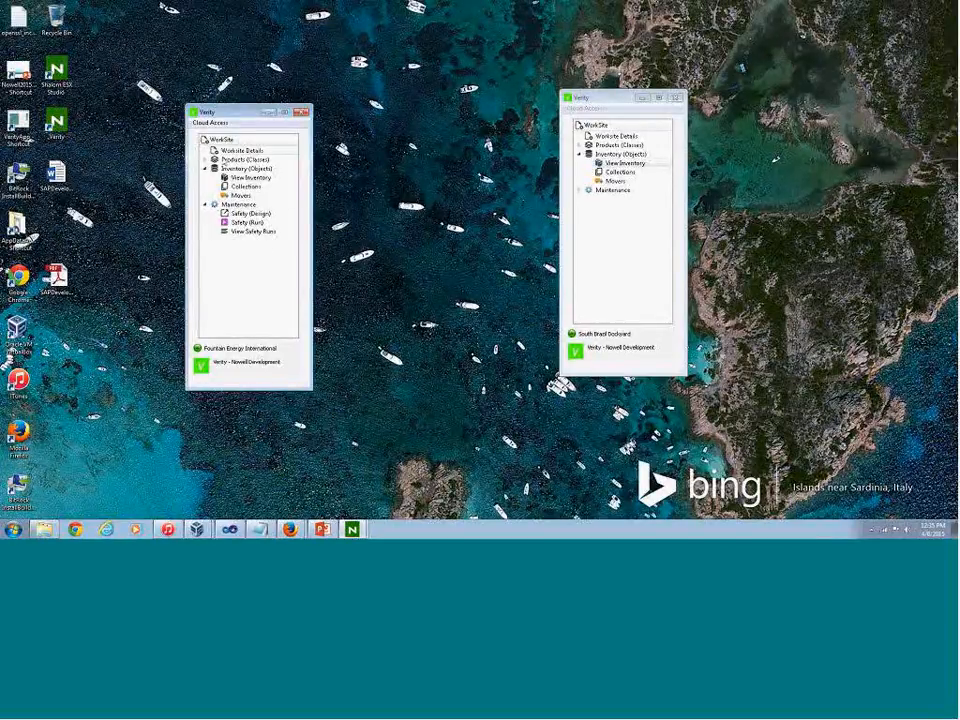
{"action": "left_click_drag", "start_coordinate": [223, 114], "coordinate": [231, 93]}
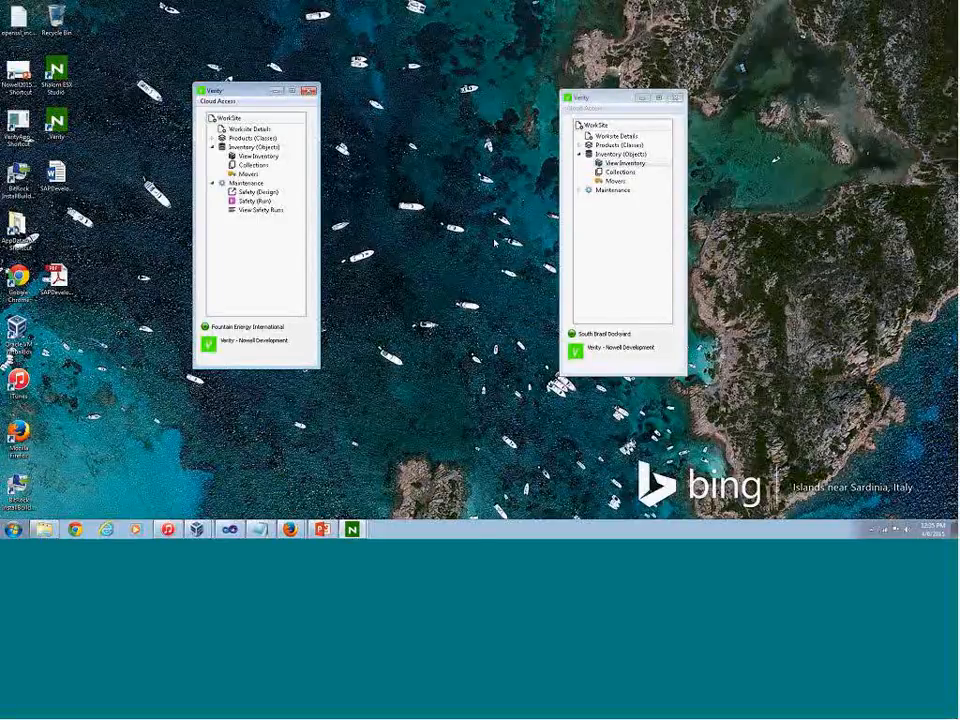
Open the safety design interface for Fountain Energy International and select the GXS Scale Borehole Unit product class
{"action": "double_click", "coordinate": [250, 193]}
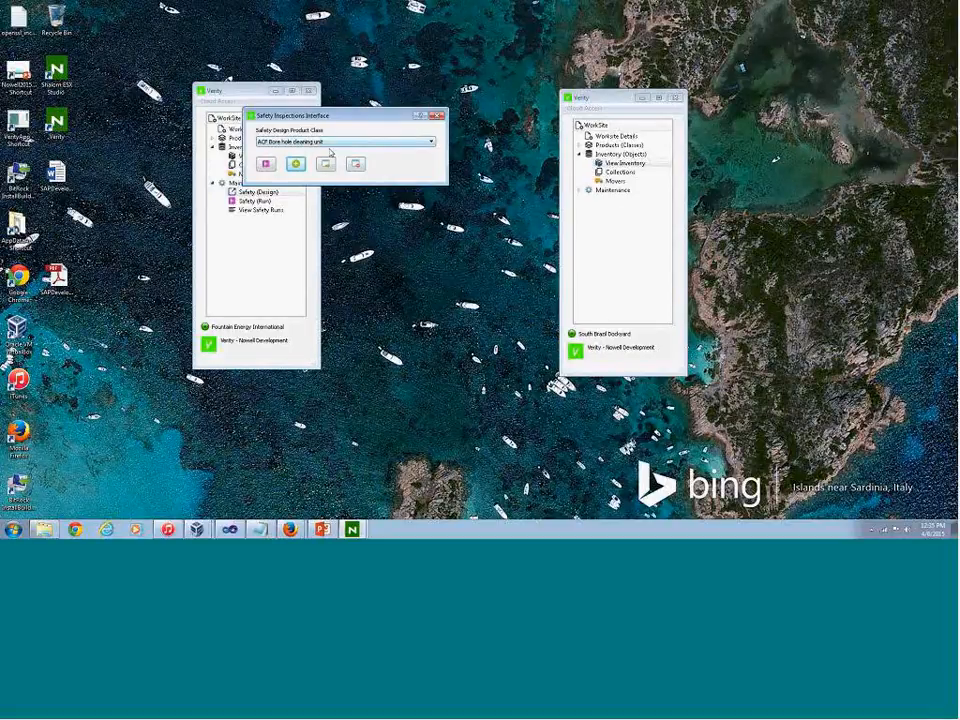
{"action": "left_click", "coordinate": [279, 146]}
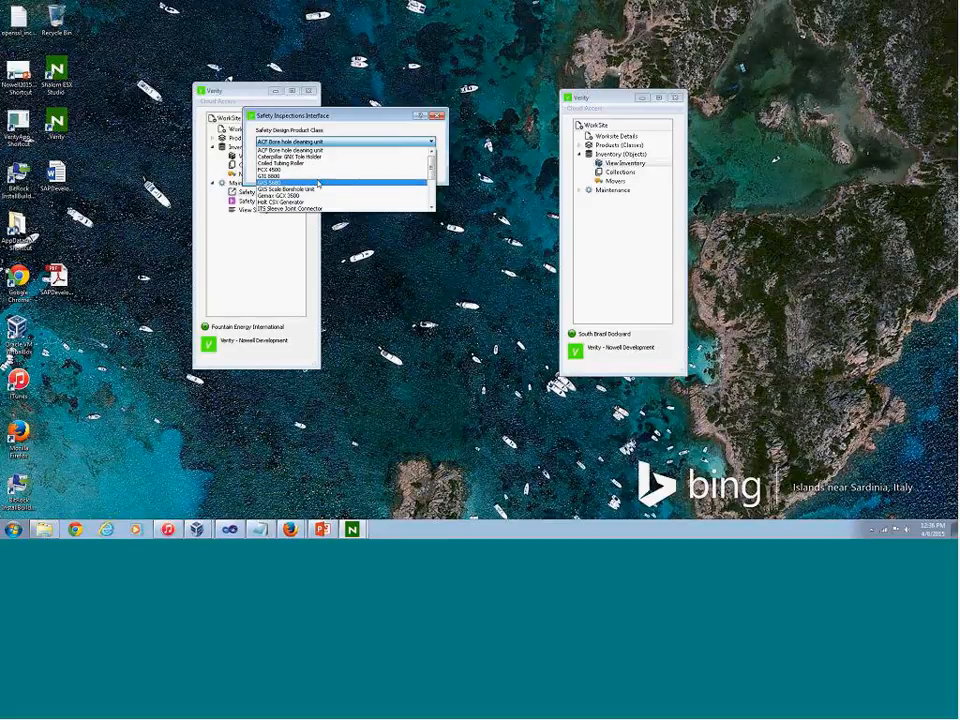
{"action": "left_click", "coordinate": [316, 194]}
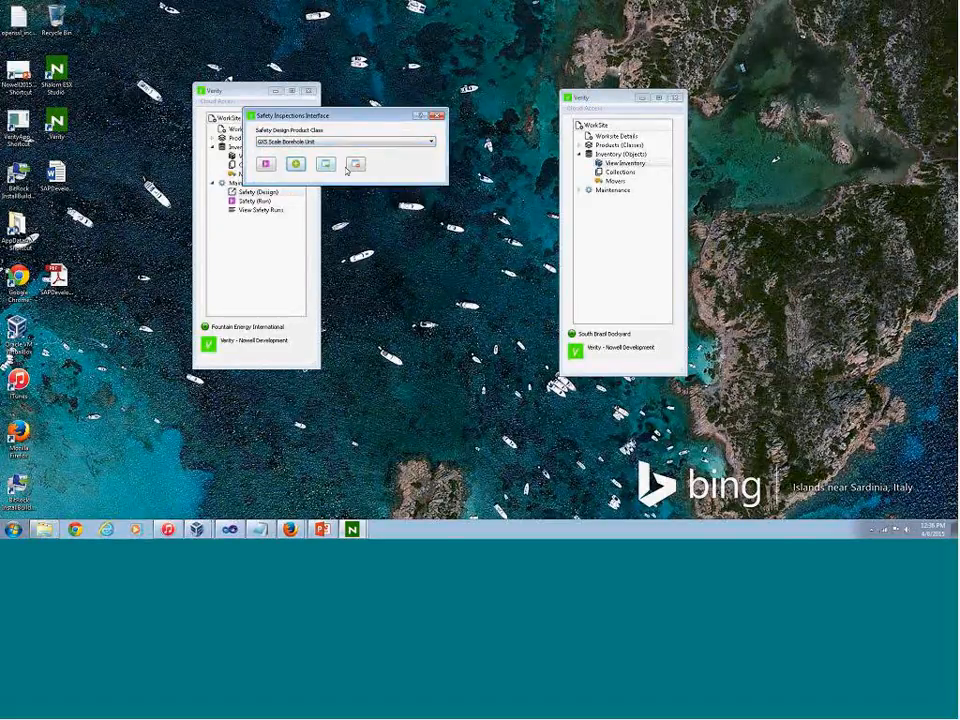
{"action": "left_click", "coordinate": [354, 162]}
{"action": "left_click", "coordinate": [441, 163]}
Review the Coiled Tubing Roller safety run from the list of safety runs and close the safety windows
{"action": "left_click", "coordinate": [326, 163]}
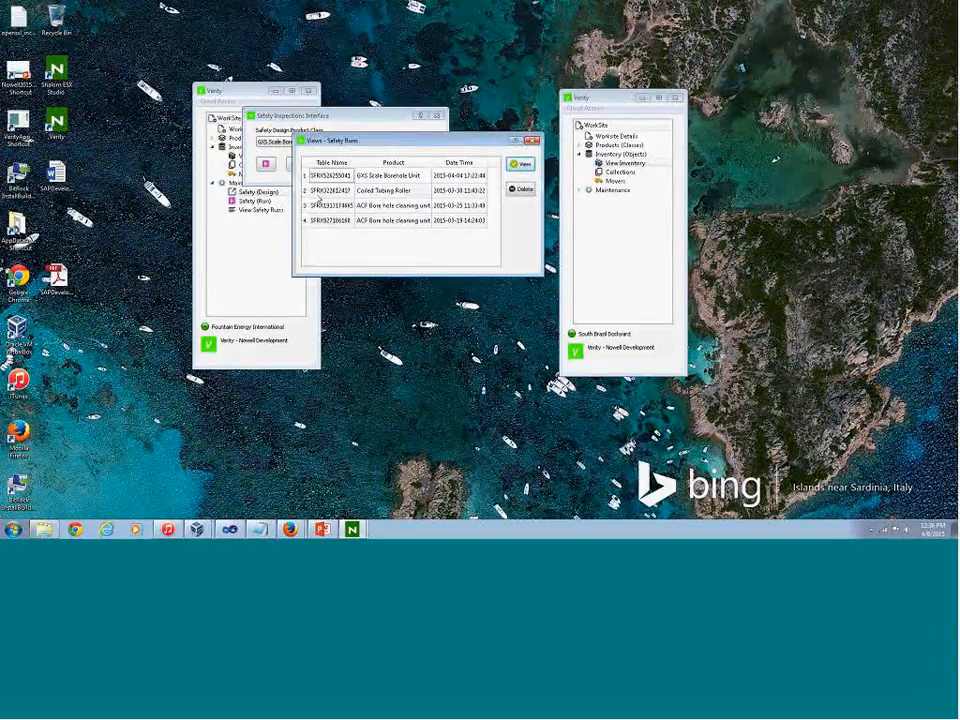
{"action": "double_click", "coordinate": [330, 190]}
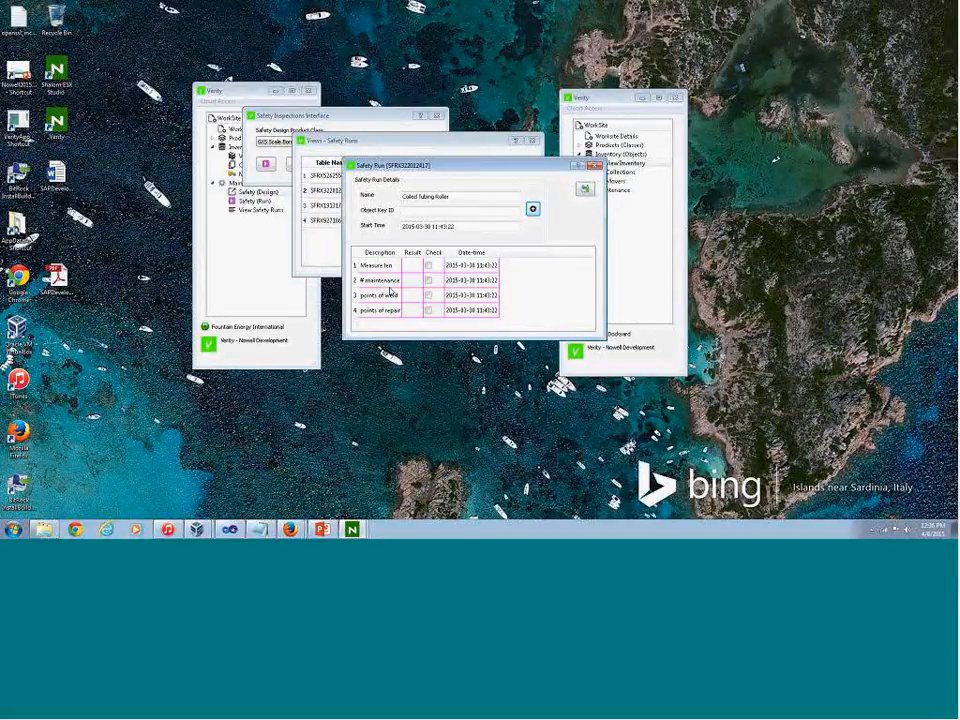
{"action": "left_click_drag", "start_coordinate": [635, 98], "coordinate": [697, 103]}
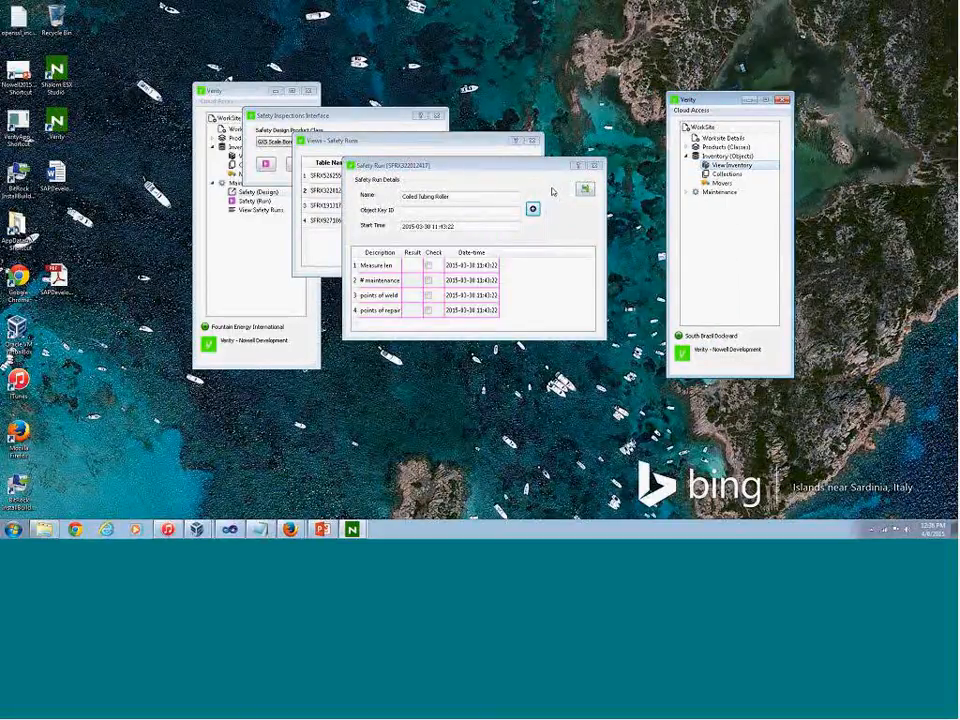
{"action": "left_click", "coordinate": [594, 165]}
{"action": "left_click", "coordinate": [533, 142]}
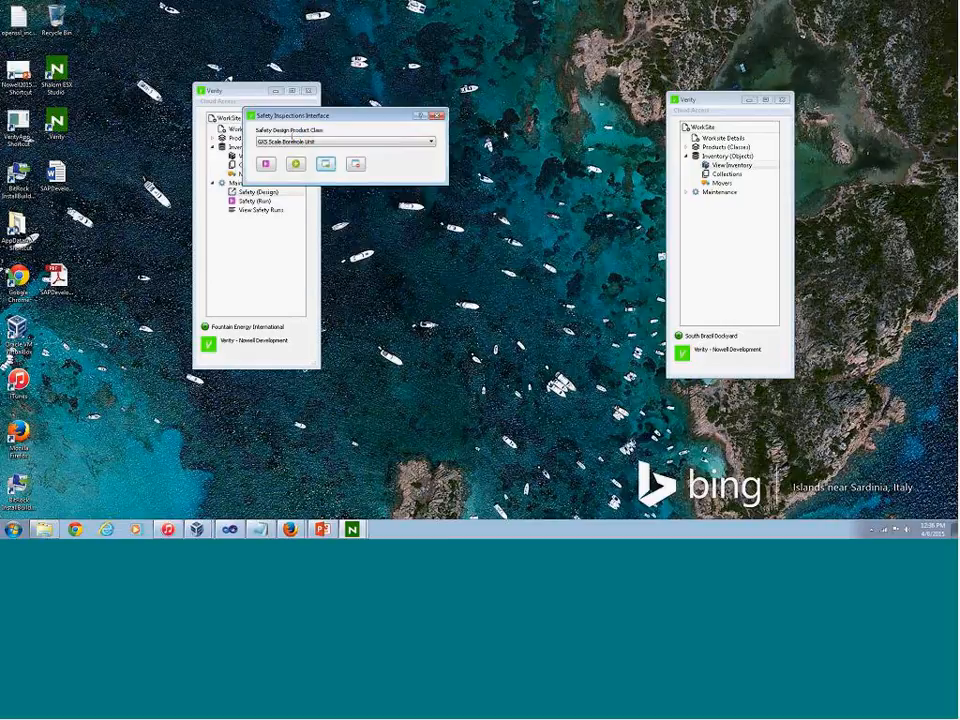
{"action": "left_click", "coordinate": [266, 231]}
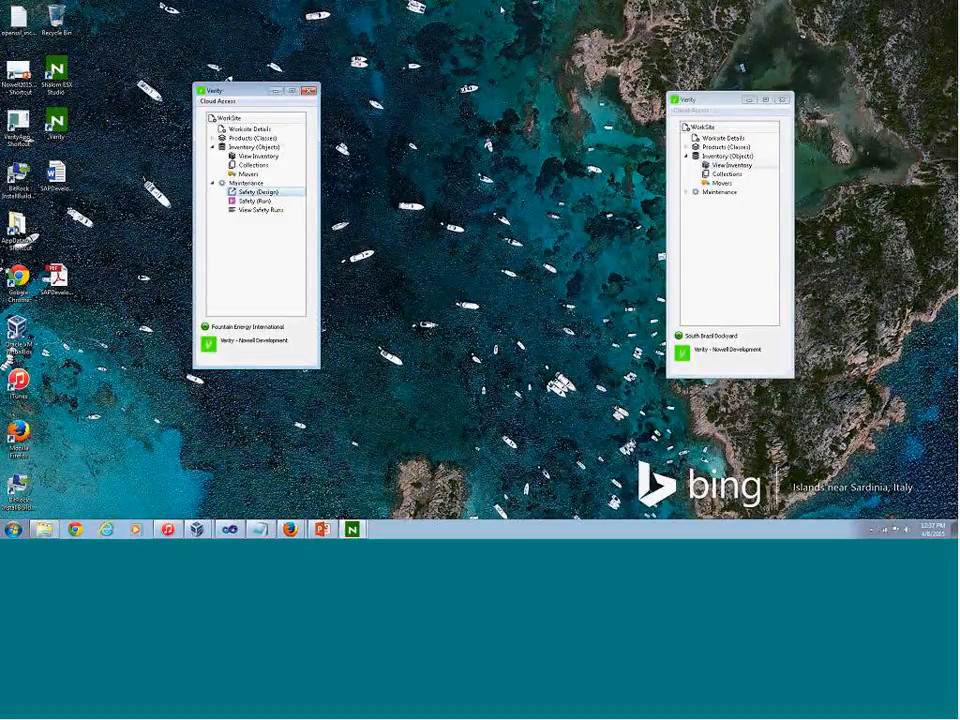
{"action": "left_click", "coordinate": [409, 20]}
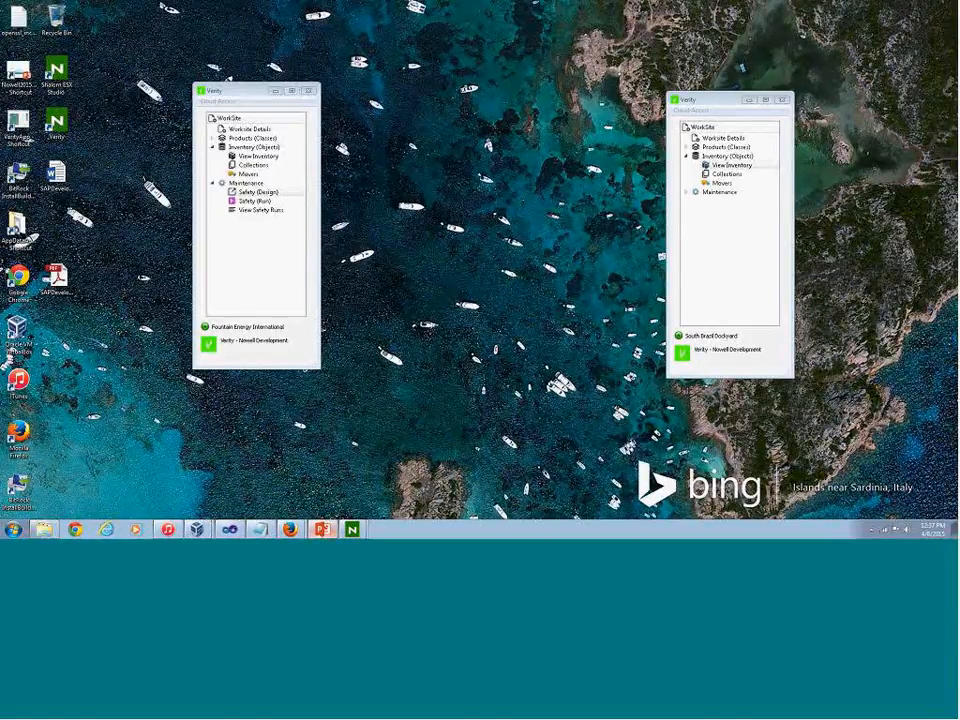
{"action": "left_click", "coordinate": [322, 530]}
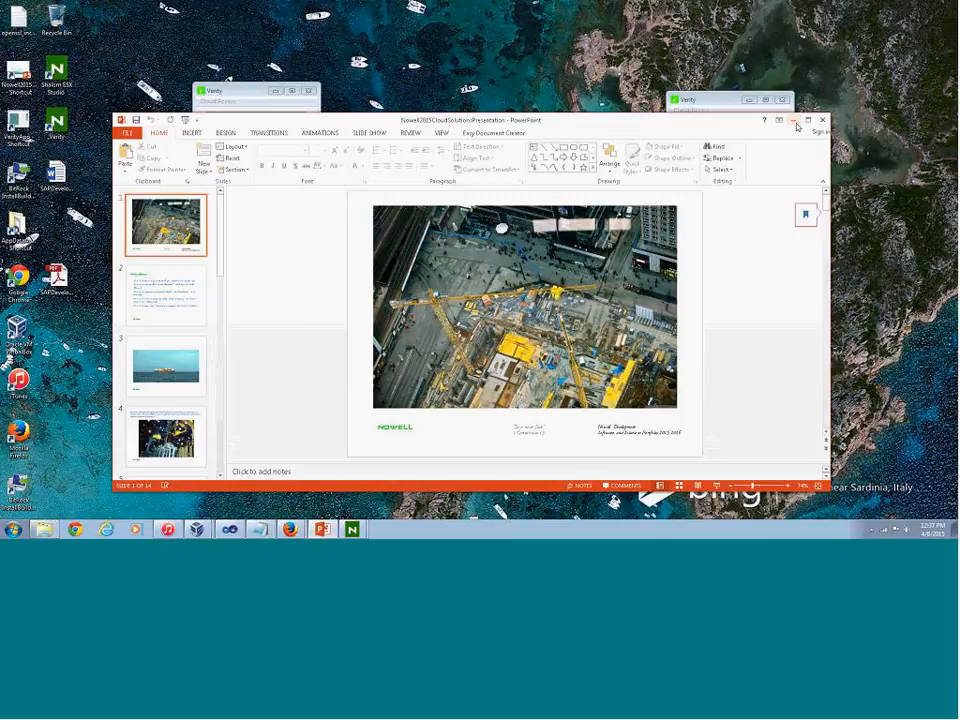
{"action": "left_click", "coordinate": [793, 120]}
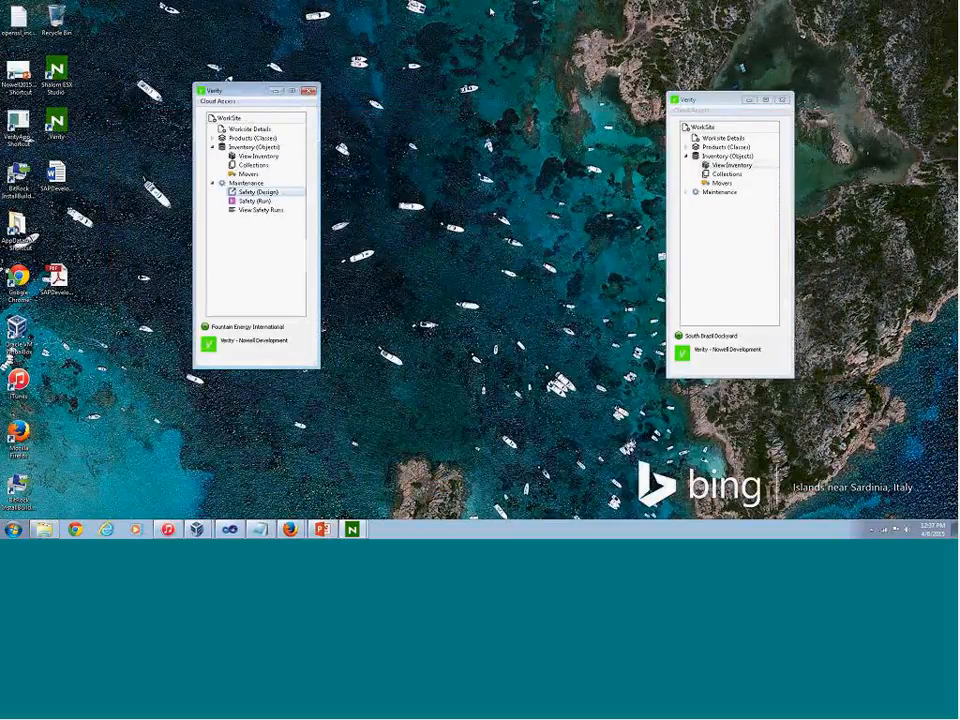
Show the Nowell presentation as a PowerPoint slide show and advance to the Verity software slide
{"action": "left_click", "coordinate": [712, 86]}
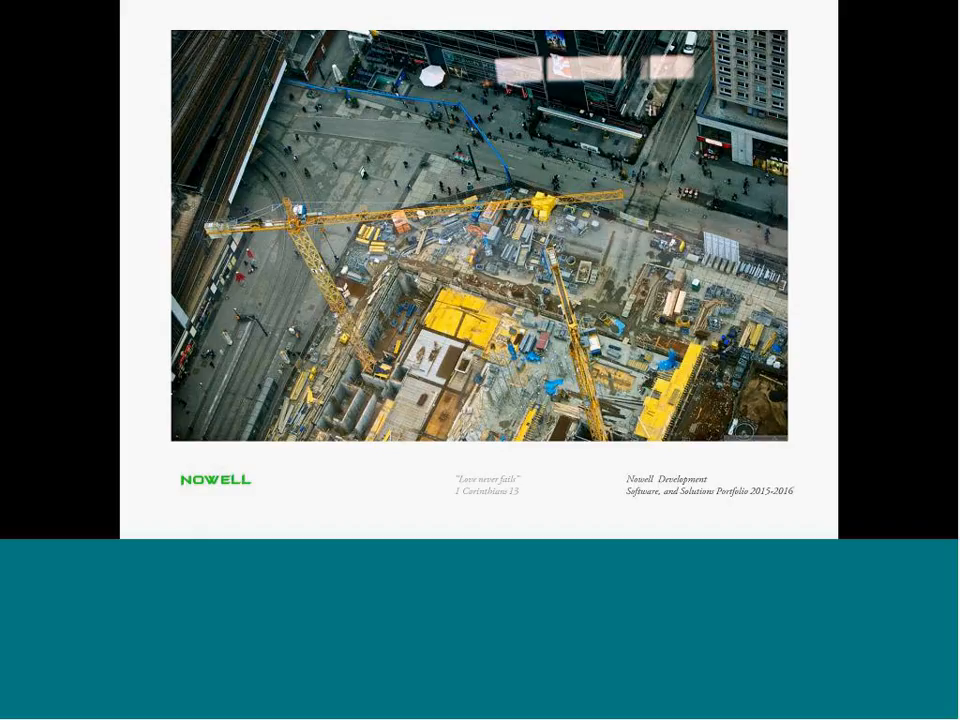
{"action": "left_click", "coordinate": [346, 122]}
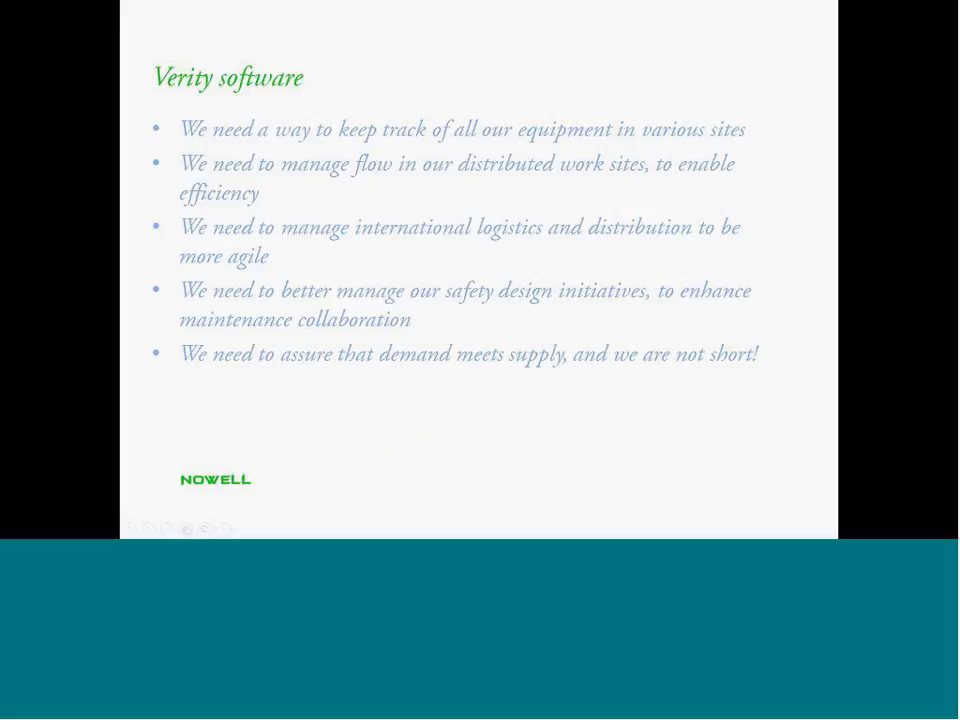